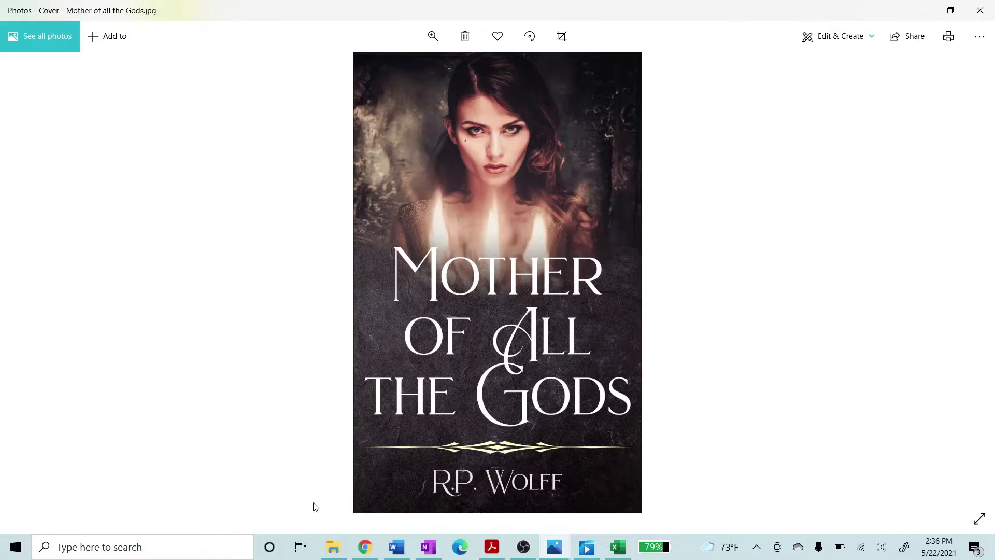
- Switch to the Mother of all the Gods manuscript in Word and set its page color to No Color
click(398, 550)
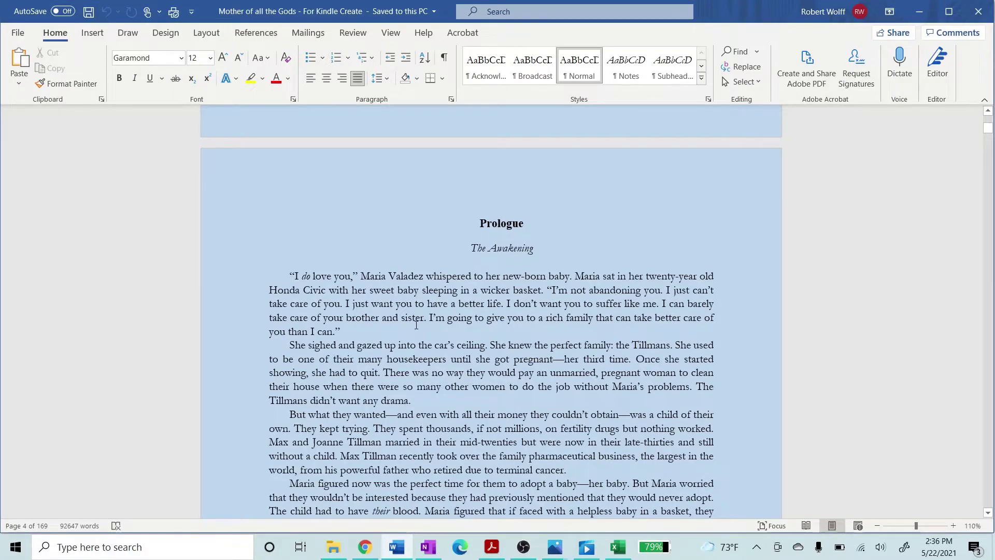
scroll(415, 325, up, 15)
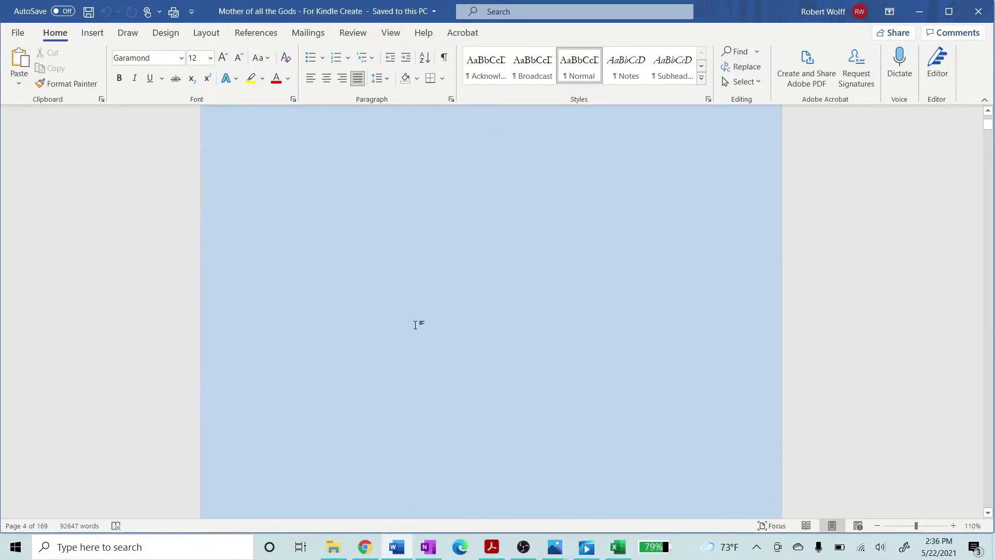
scroll(415, 324, up, 10)
scroll(413, 334, down, 3)
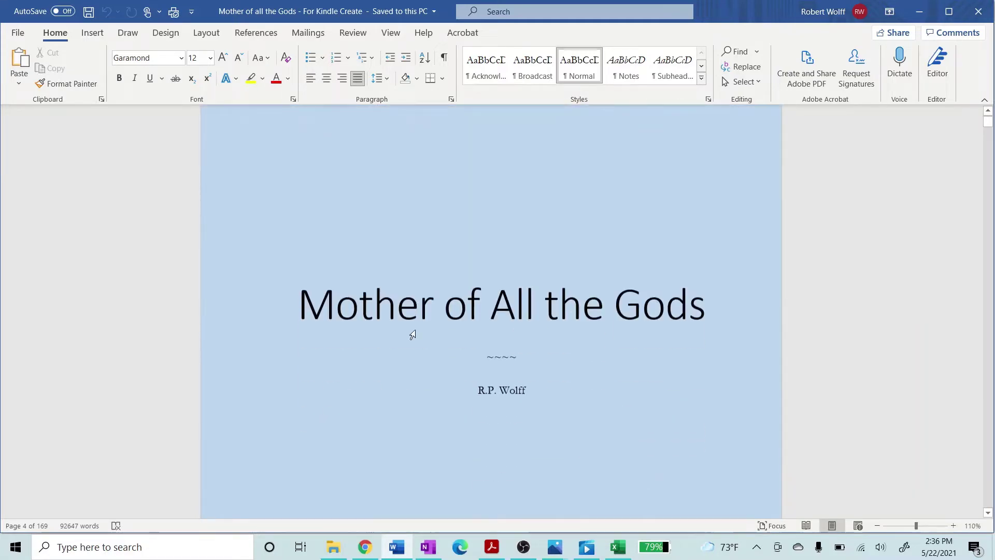
scroll(413, 334, down, 1)
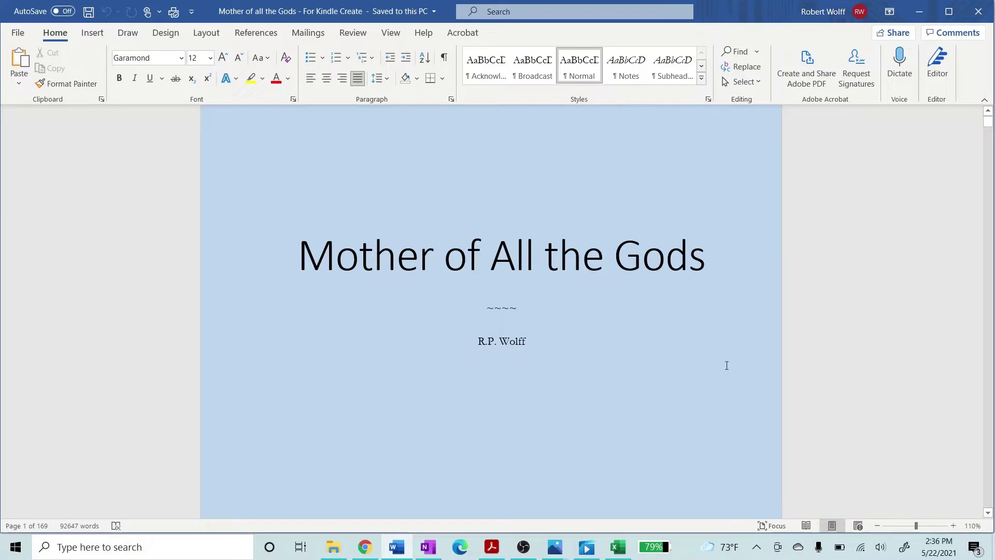
click(172, 36)
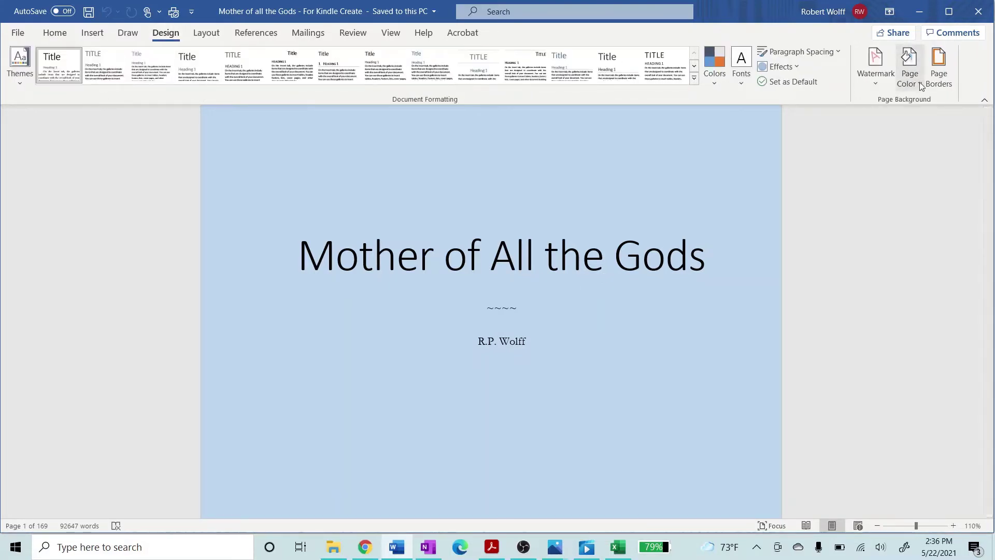
click(922, 86)
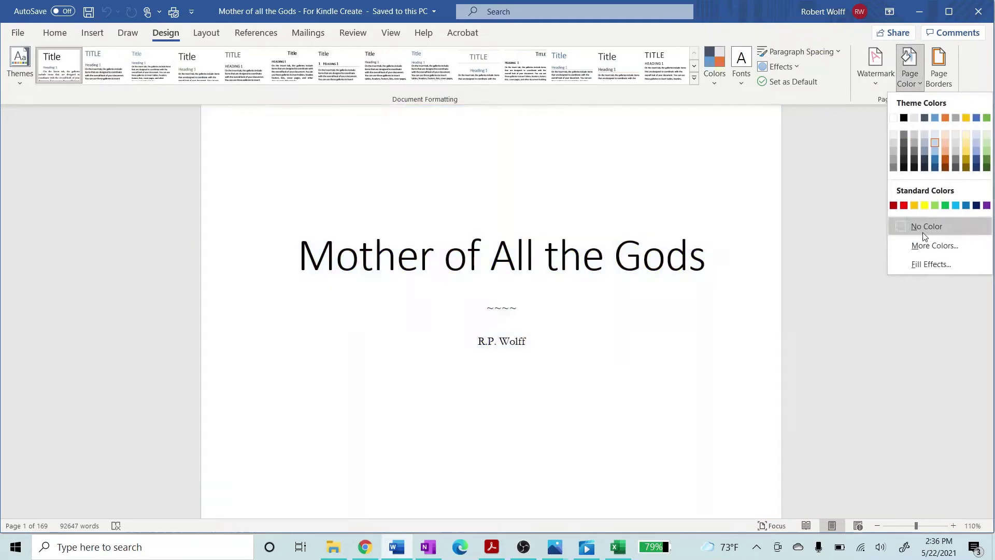
click(922, 233)
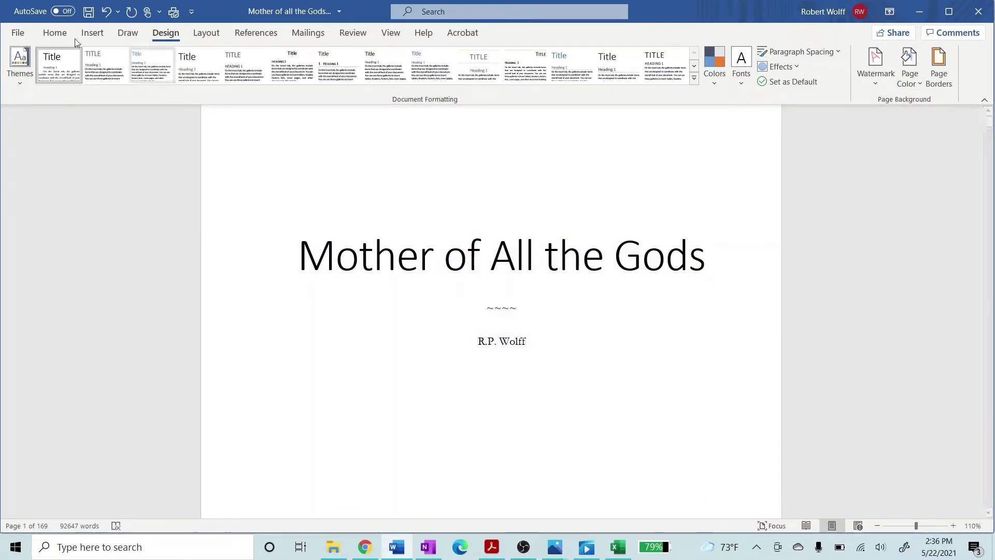
- Show the Navigation Pane and go to the Chapter 1 heading
click(390, 34)
click(291, 82)
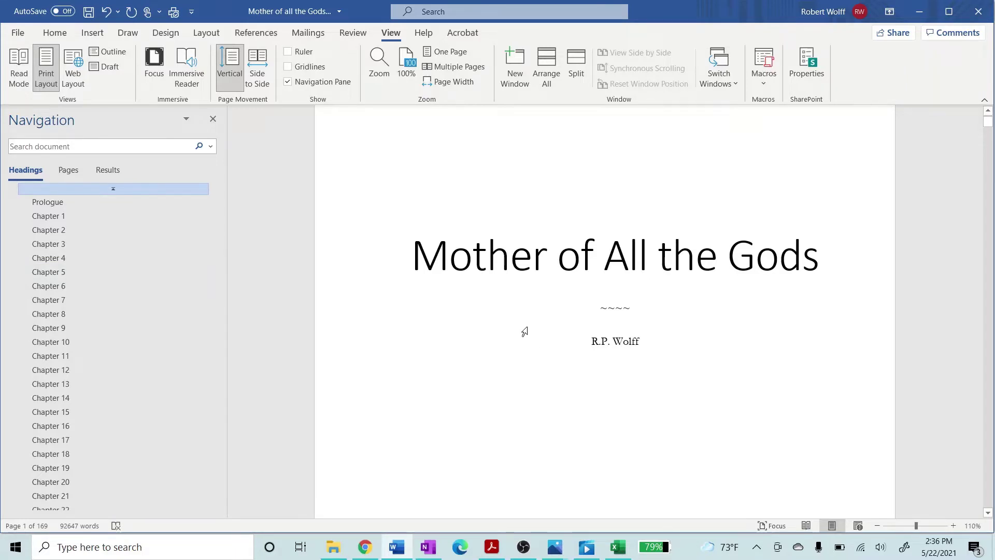
click(65, 216)
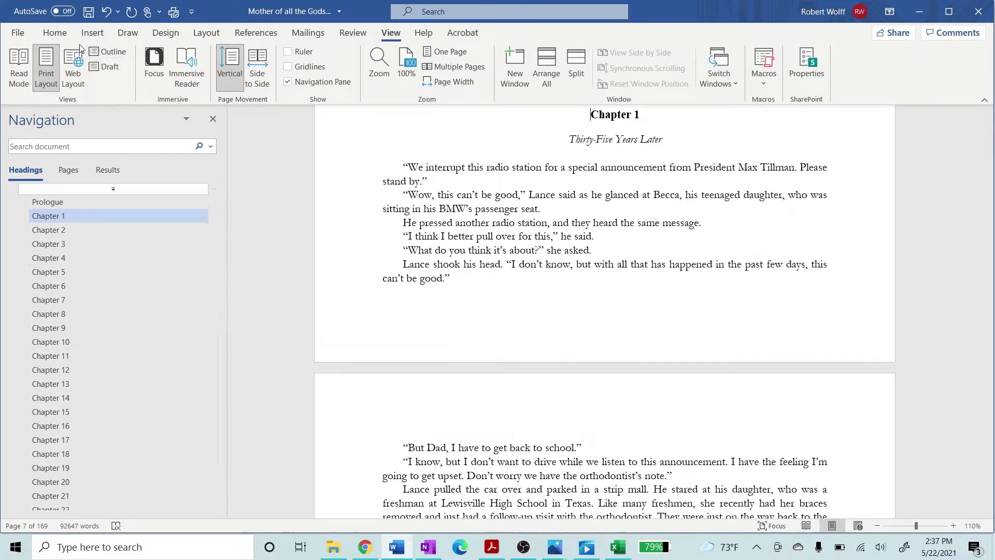
- Check which paragraph style is applied to the Chapter 1 and Chapter 2 headings
click(55, 33)
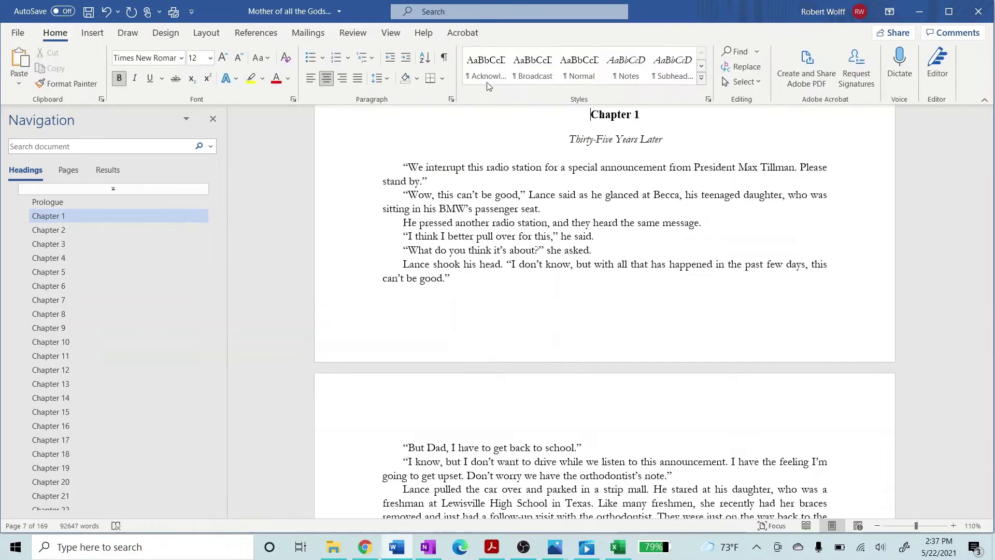
click(701, 65)
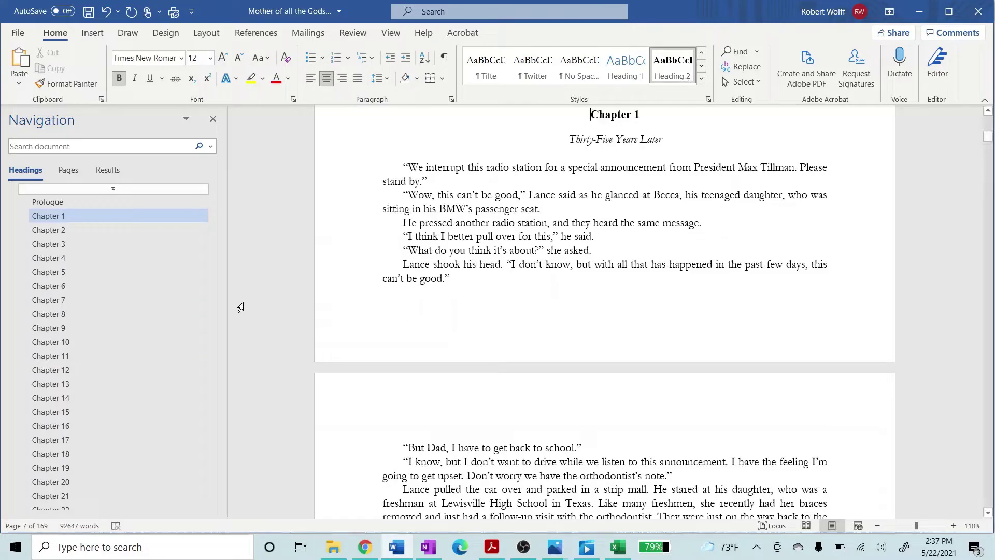
click(129, 233)
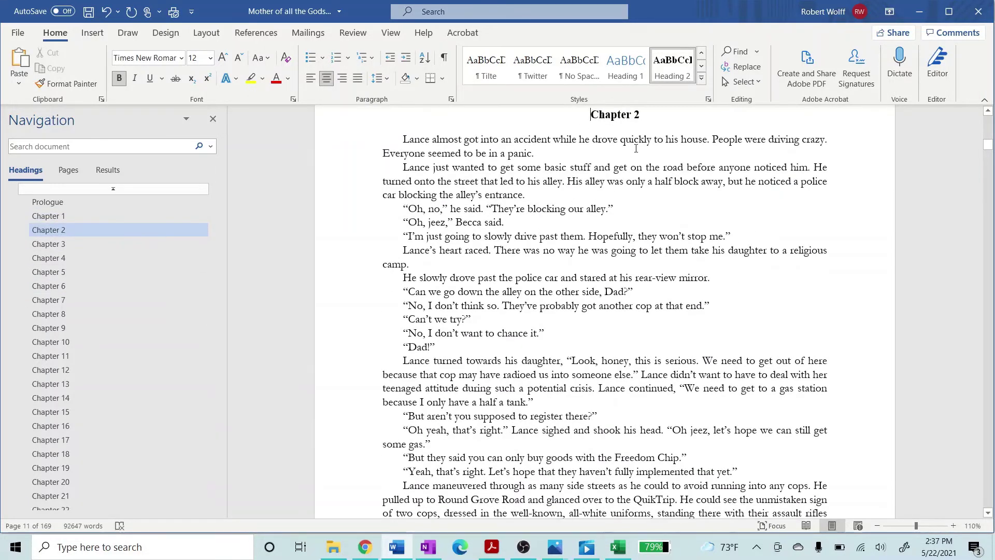
click(60, 217)
- Find the indented presidential radio speech in Chapter 1 and inspect the Broadcast style's settings without changing them
scroll(474, 324, down, 10)
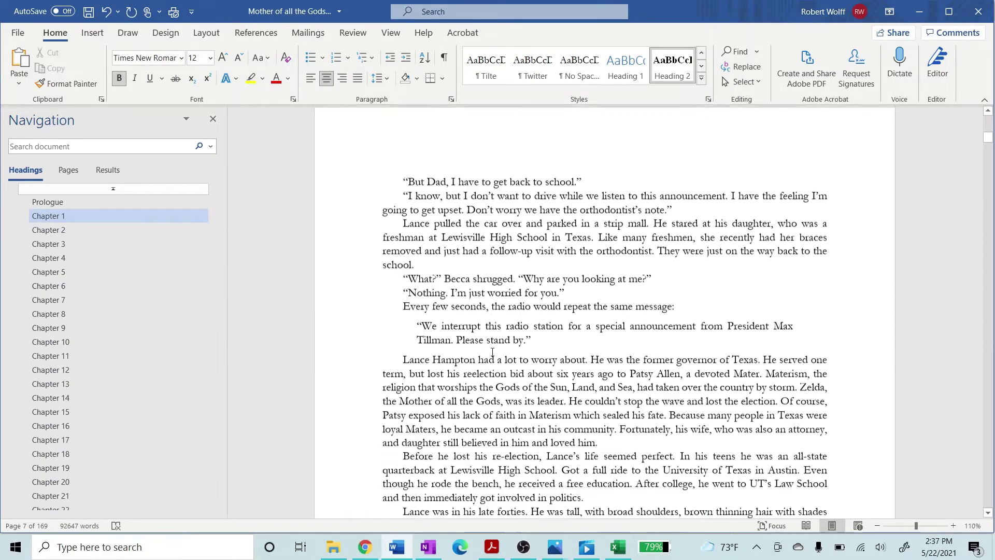
scroll(494, 355, down, 15)
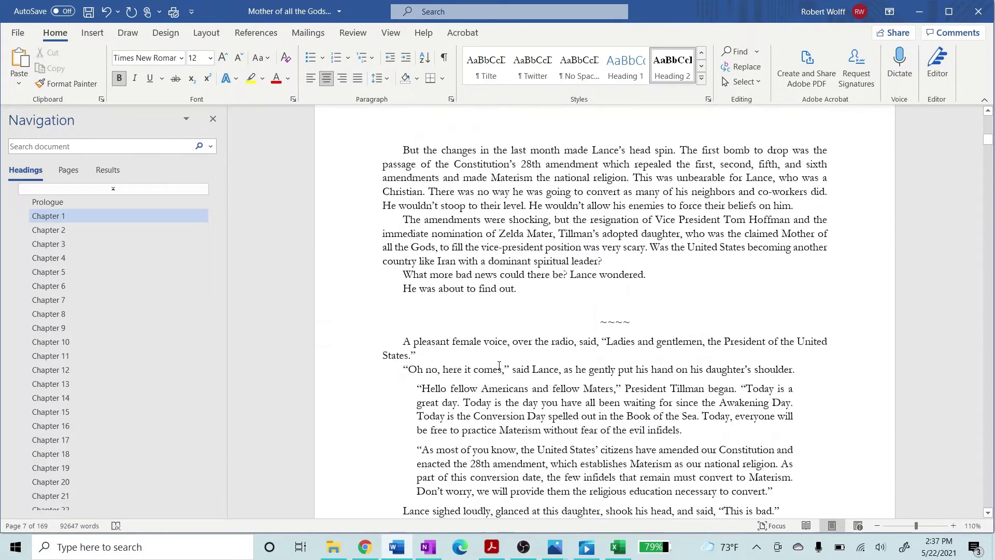
click(457, 211)
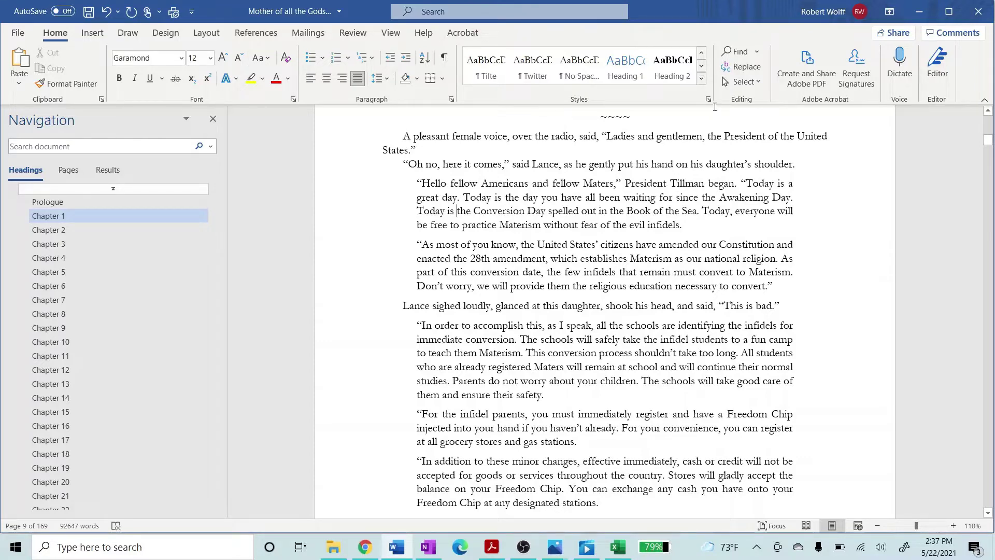
click(701, 66)
click(700, 72)
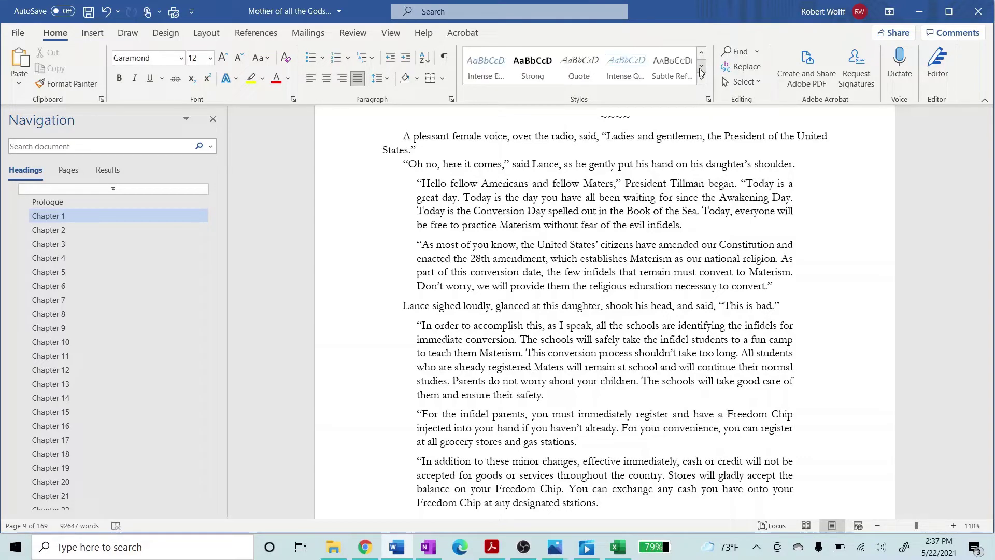
click(701, 67)
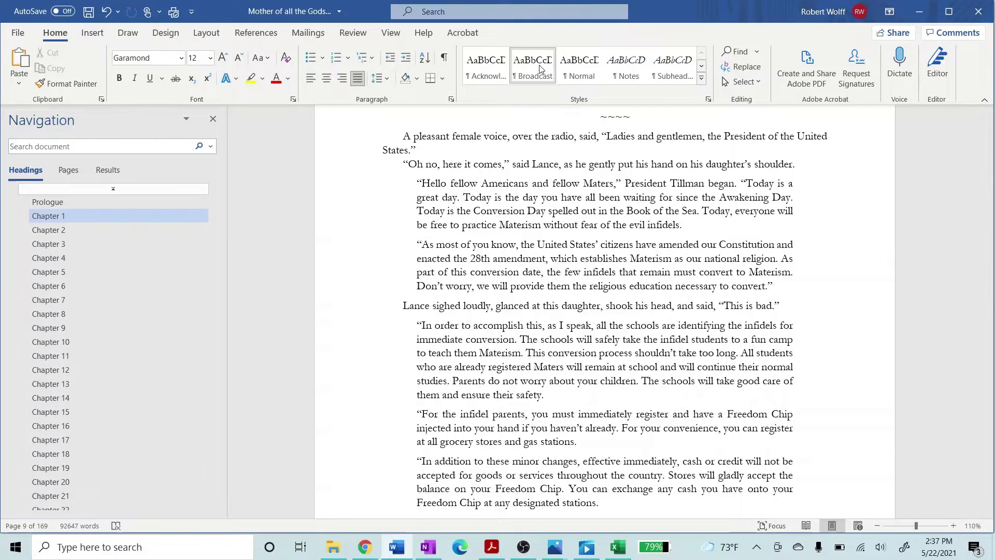
right_click(541, 69)
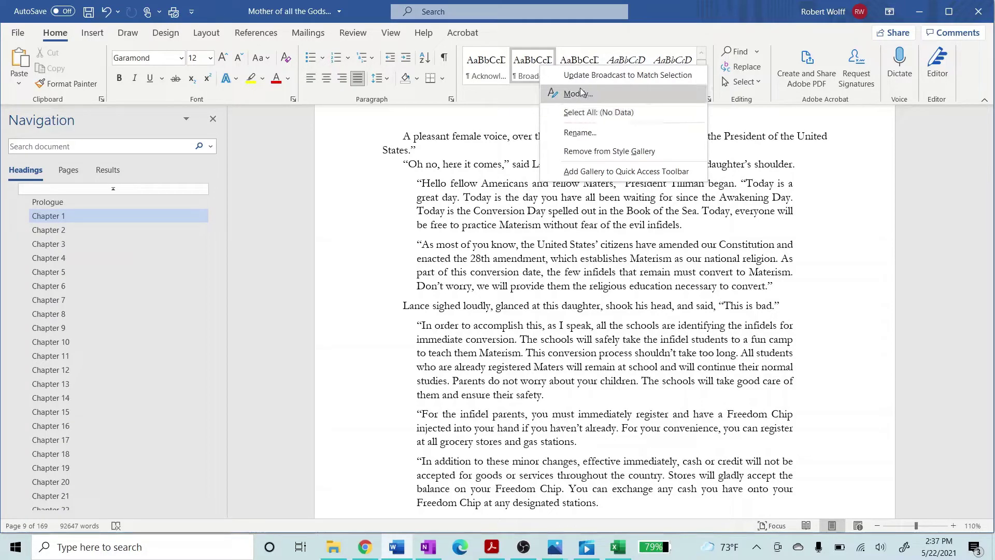
click(582, 93)
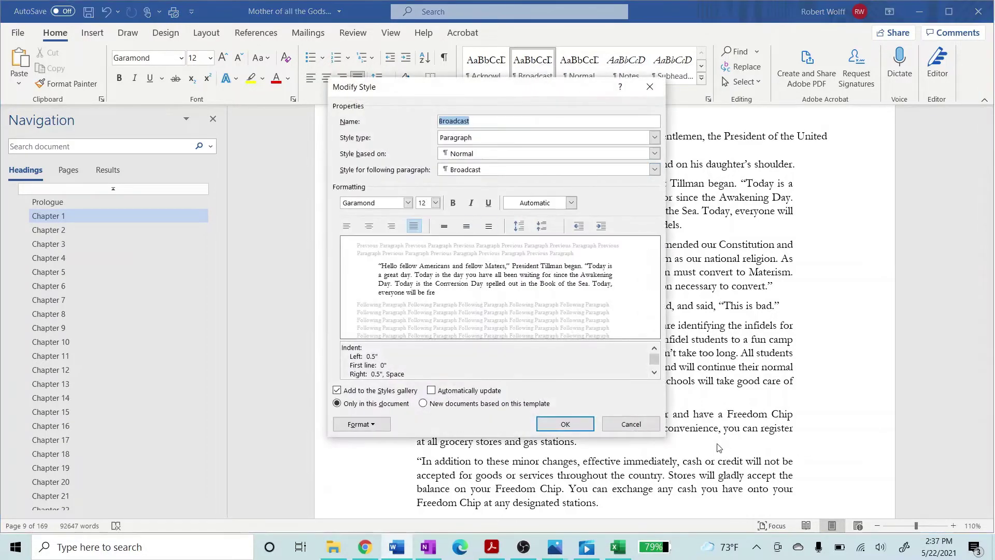
click(654, 423)
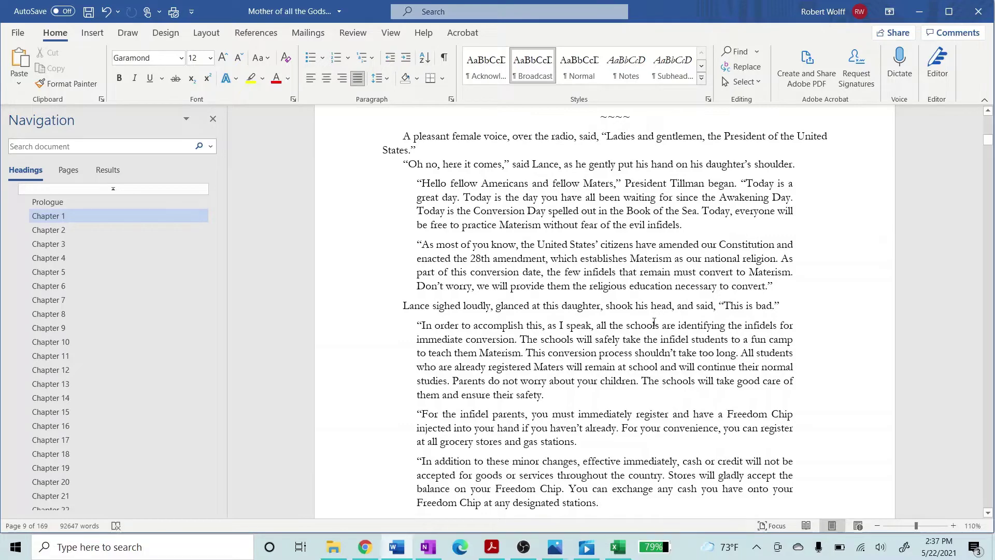
- Look through the manuscript's chapter openings, including Chapter 2 and Chapter 4, and return to the Prologue
scroll(612, 347, up, 5)
scroll(575, 336, up, 1)
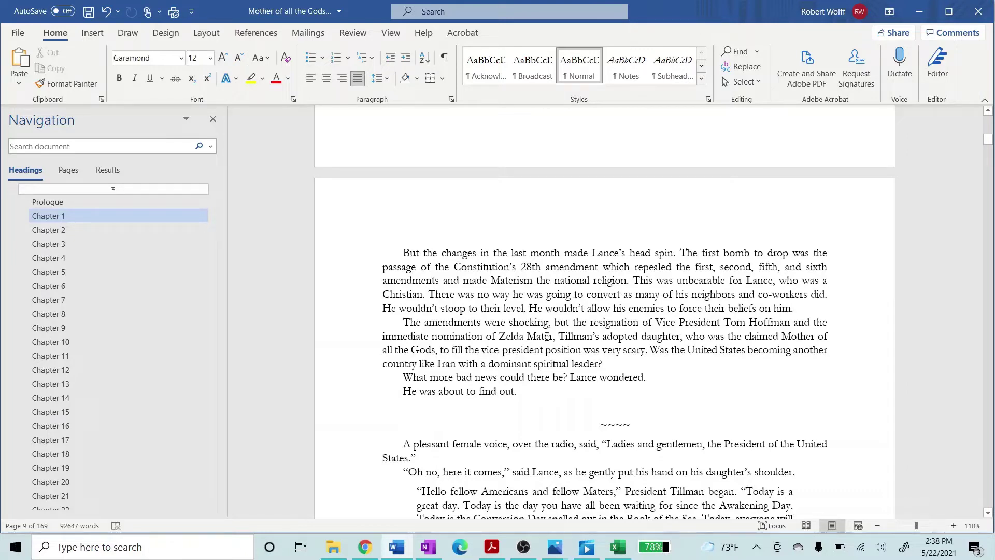
click(64, 231)
click(63, 246)
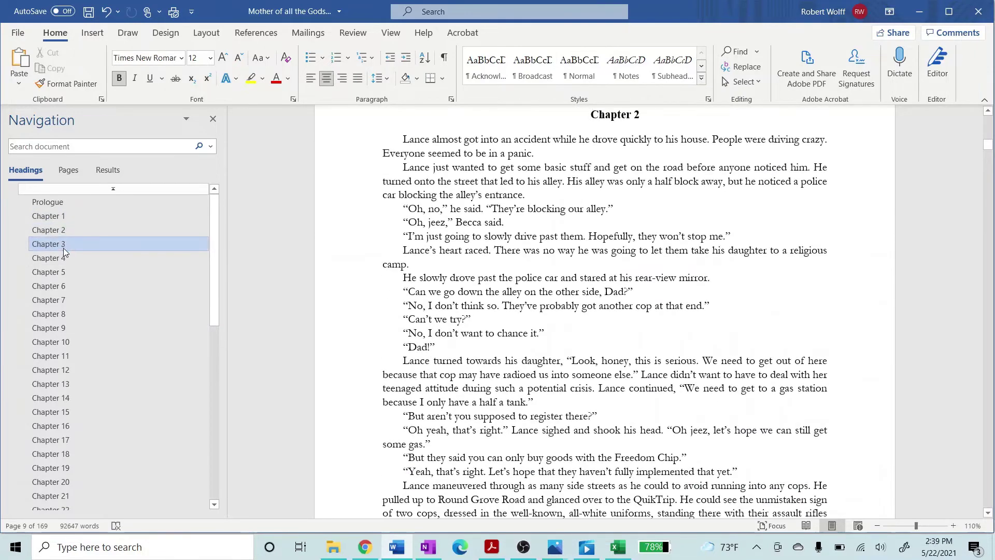
click(67, 258)
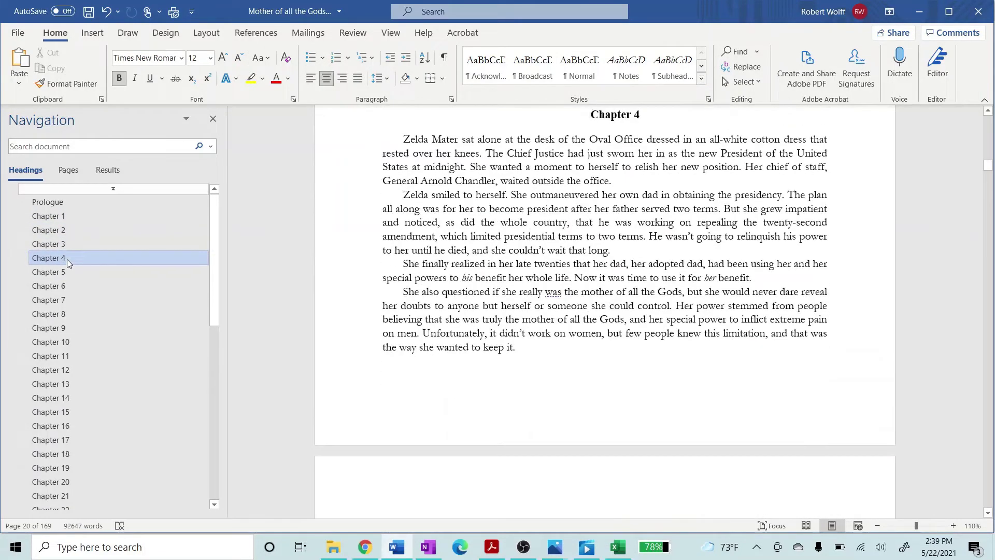
click(61, 203)
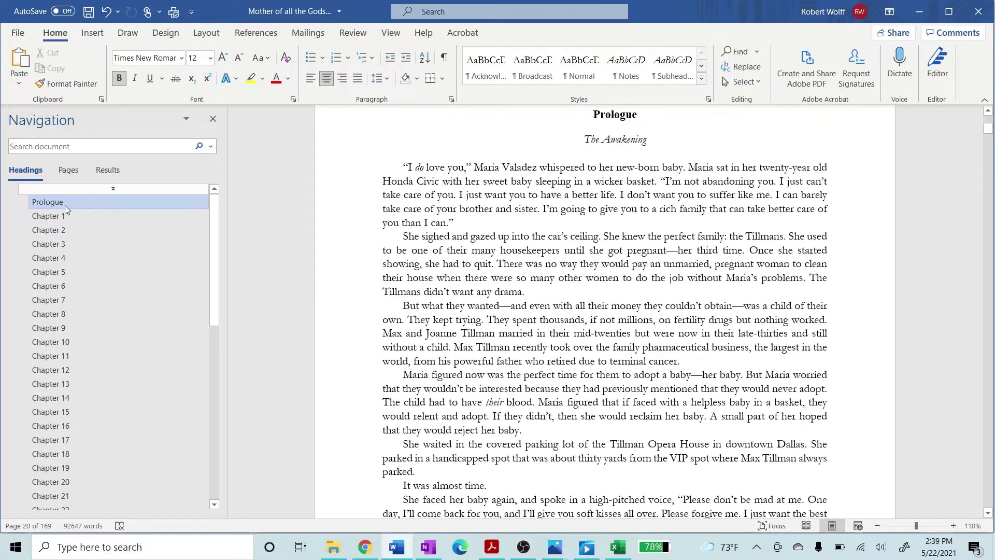
- Examine the front matter between the title page and the Prologue, ending back at the title page
scroll(524, 276, up, 15)
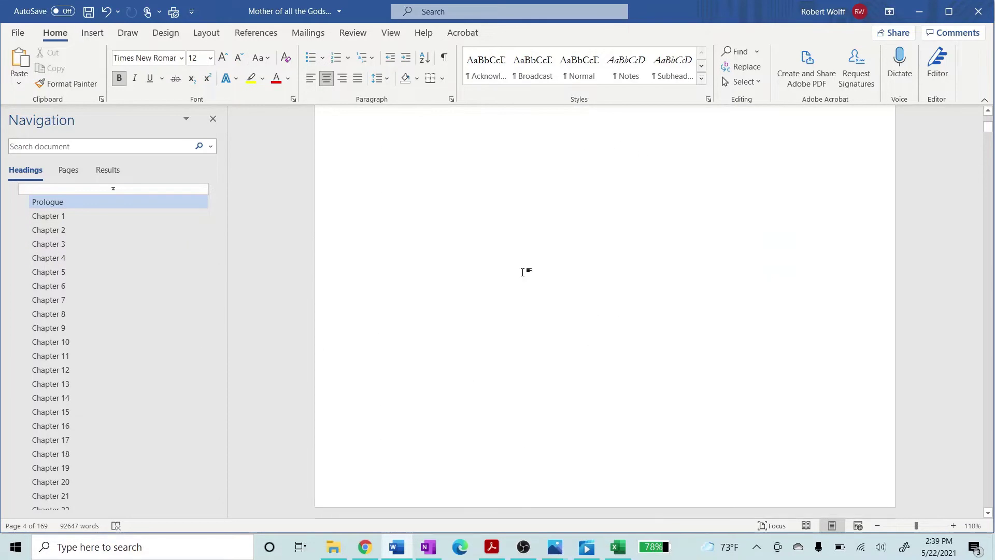
scroll(525, 276, up, 20)
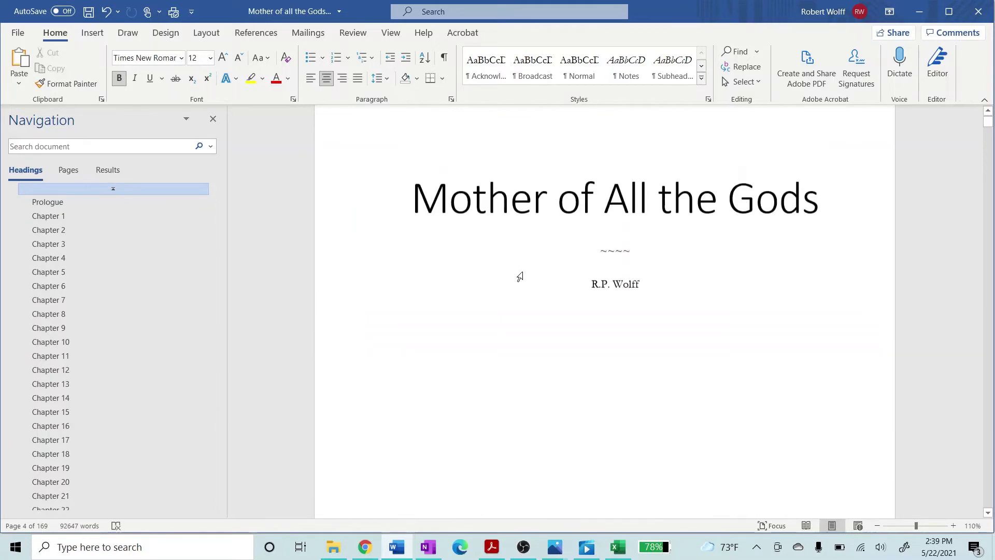
scroll(546, 368, down, 12)
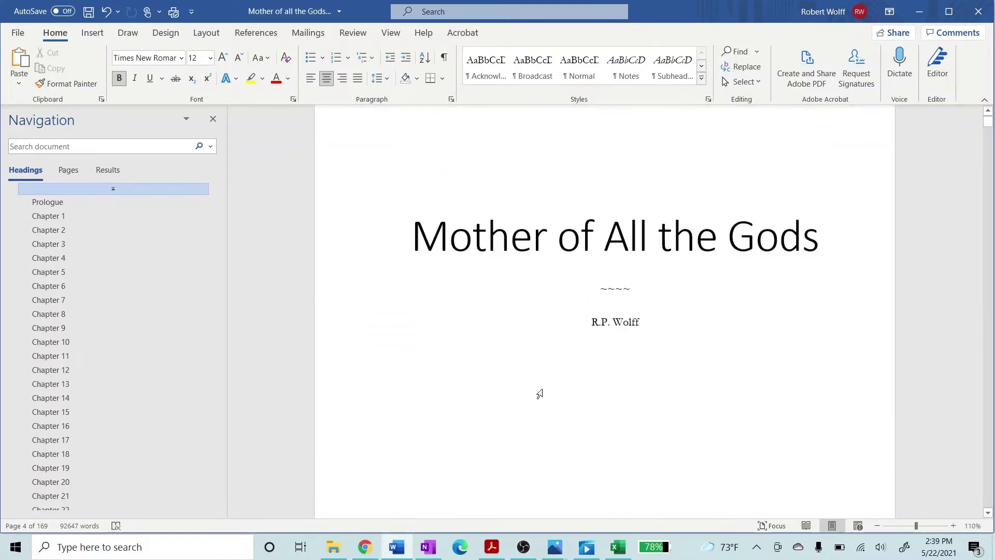
scroll(542, 389, down, 5)
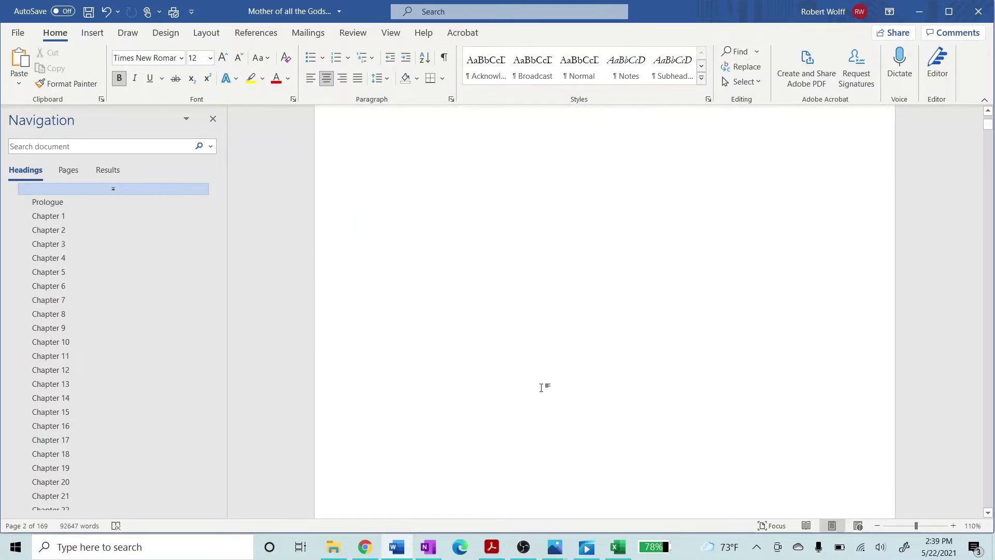
scroll(543, 389, down, 14)
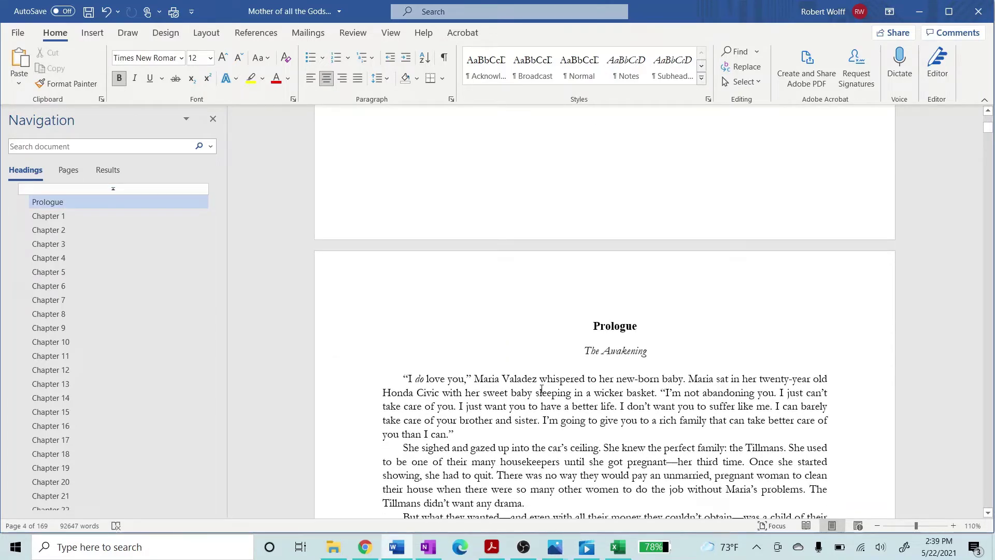
scroll(542, 390, up, 14)
scroll(542, 393, up, 15)
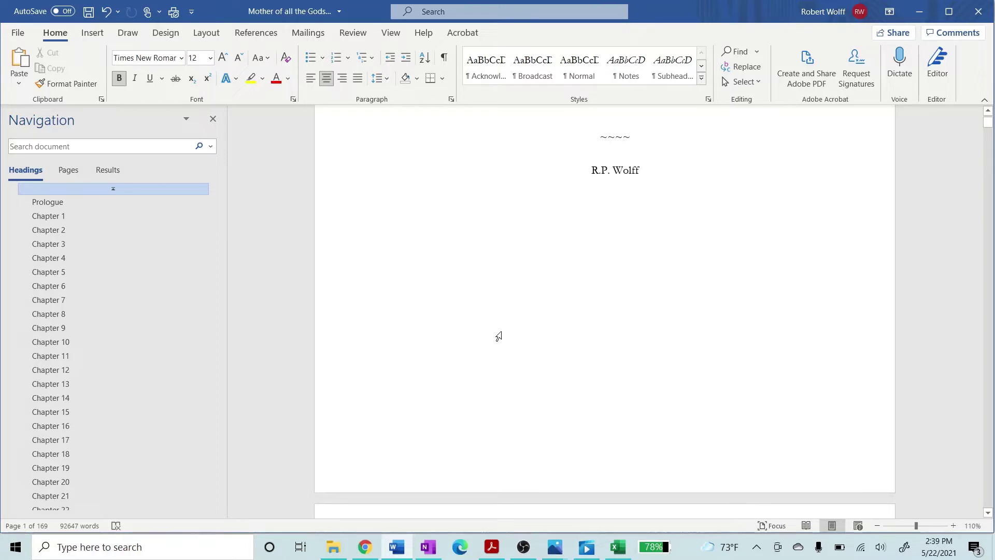
- Find and launch Kindle Create
click(75, 548)
text(kind)
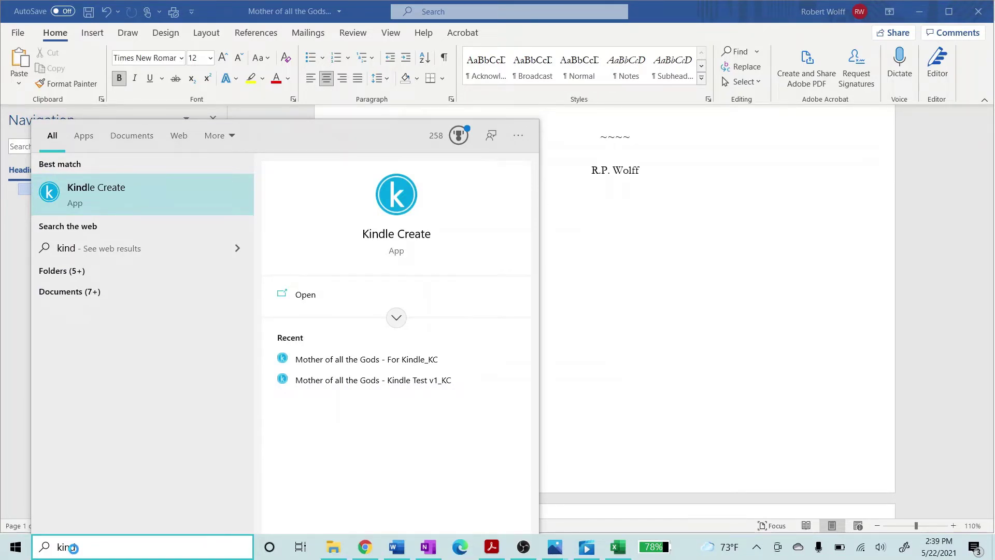
key(Escape)
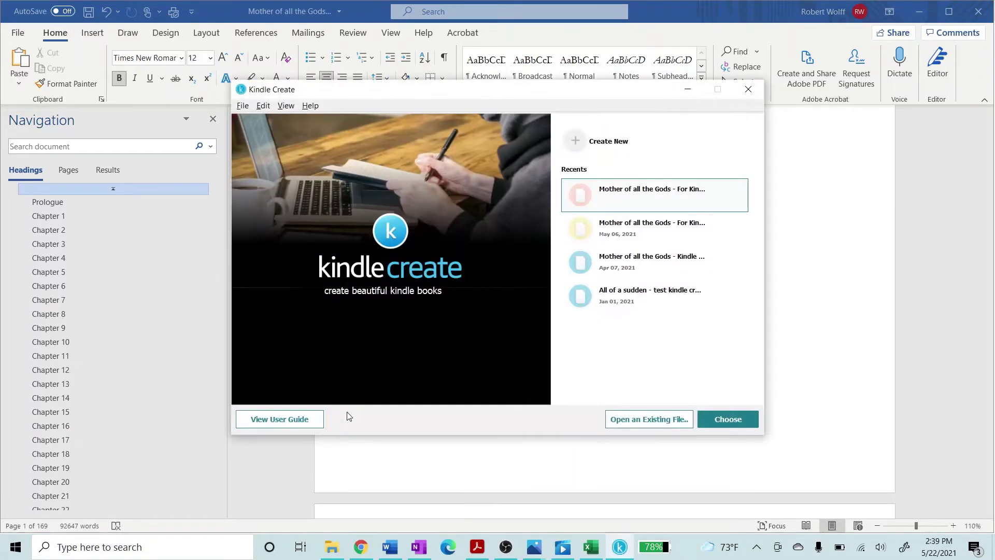
- Create a new English reflowable eBook from Mother of all the Gods - For Kindle Create.docx and start automatic chapter title detection
click(615, 147)
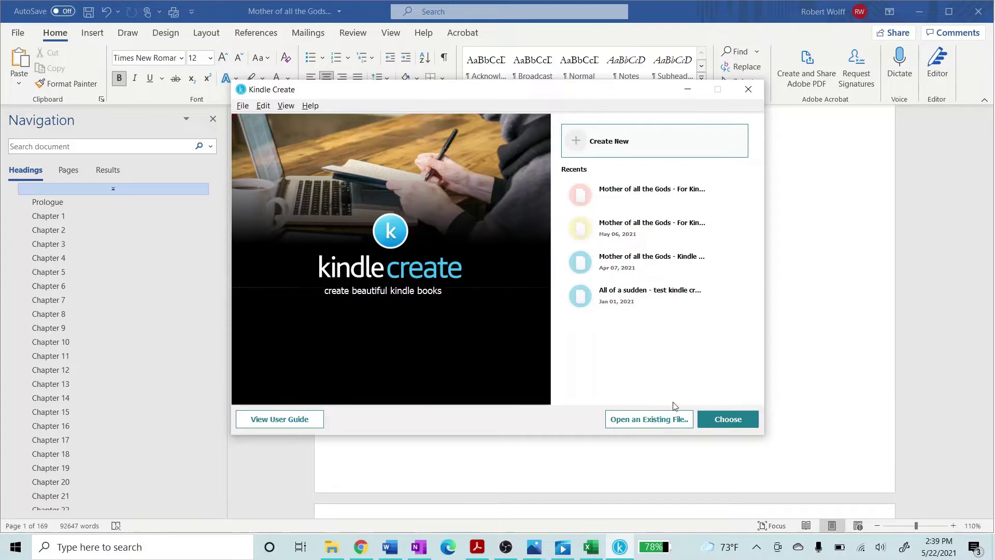
click(729, 420)
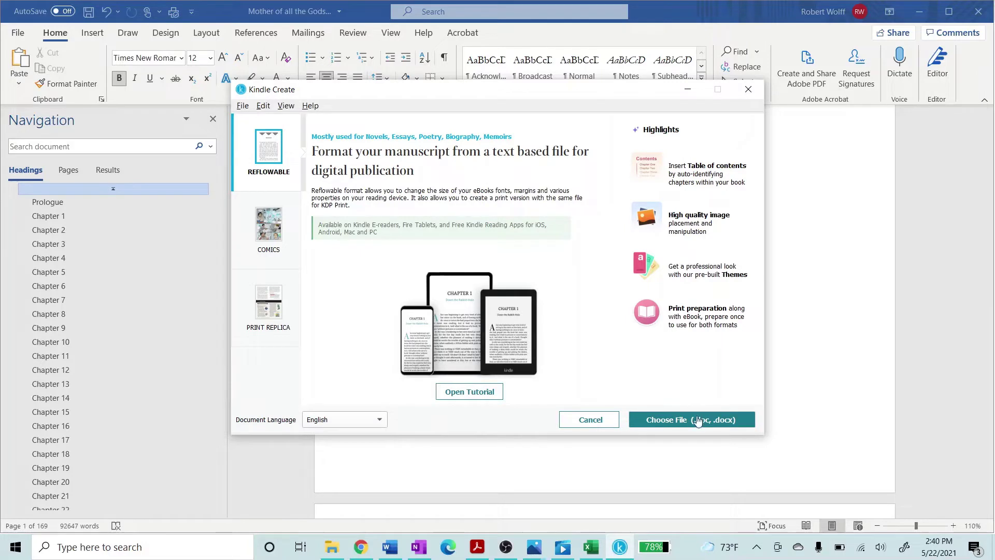
click(730, 424)
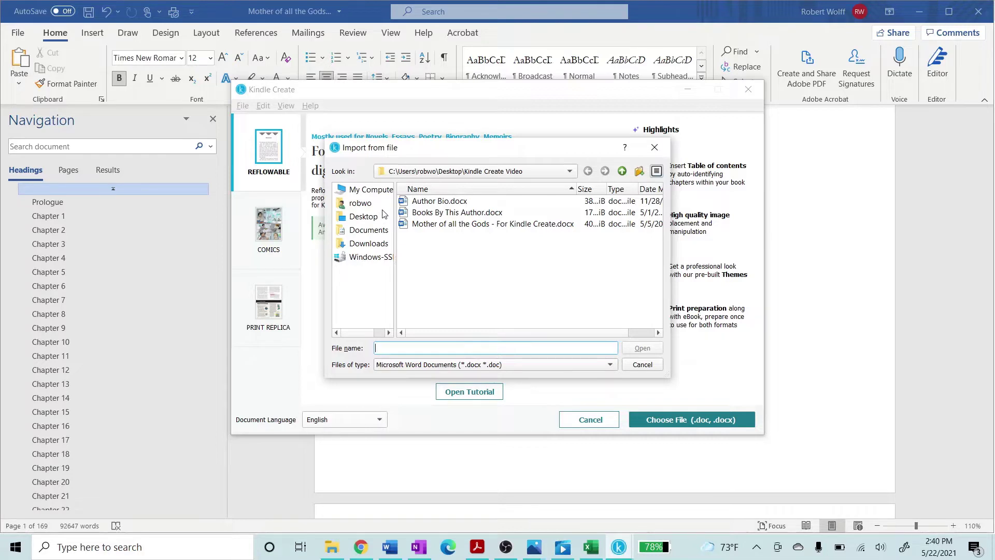
click(525, 227)
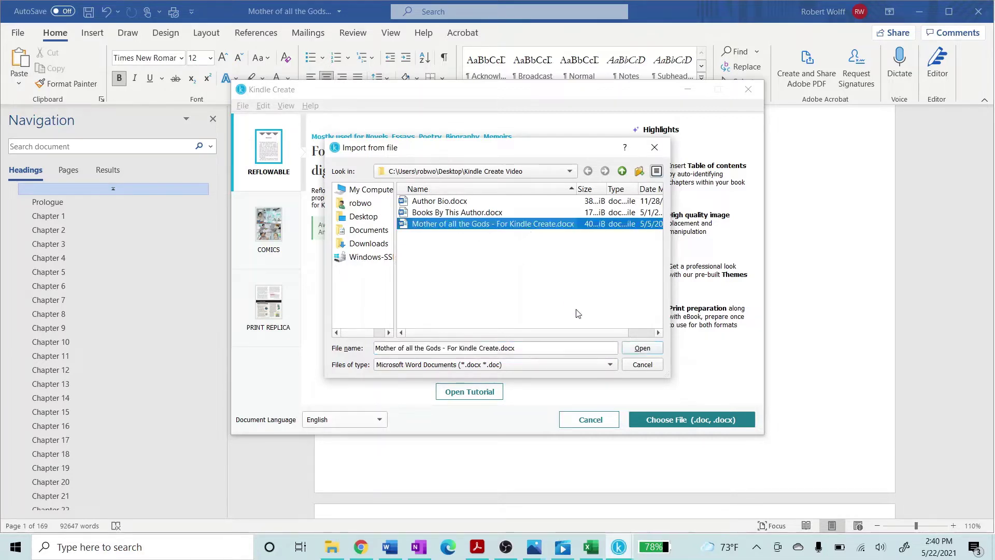
click(642, 349)
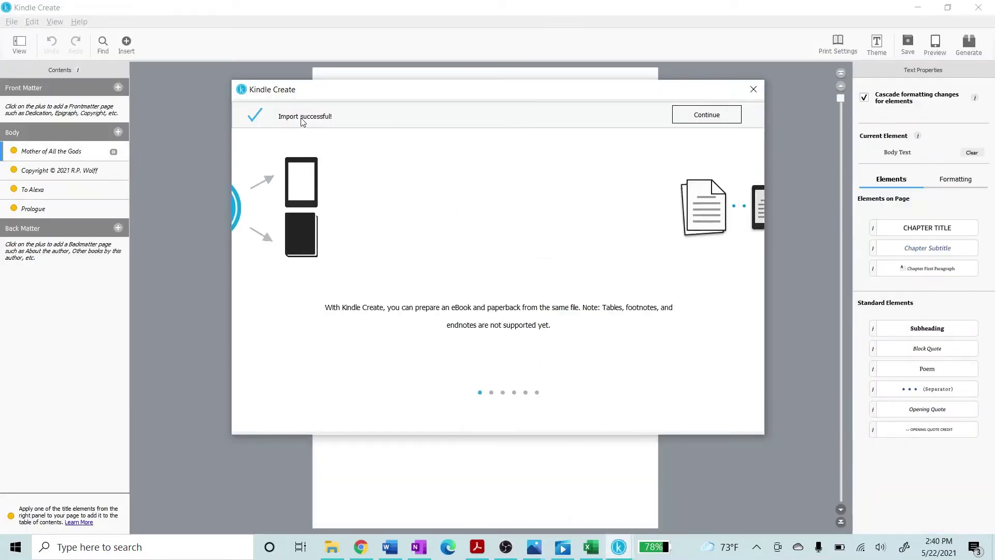
click(720, 115)
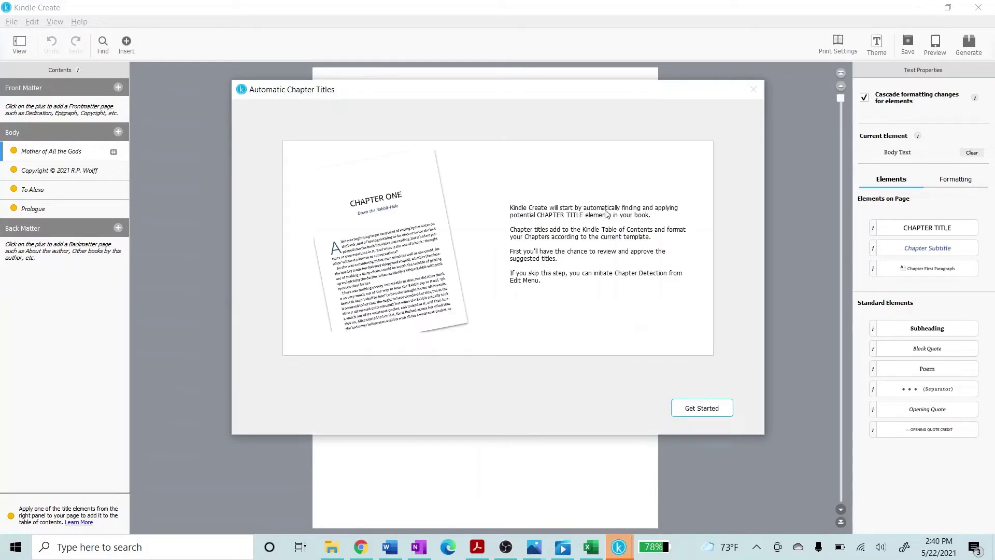
click(711, 408)
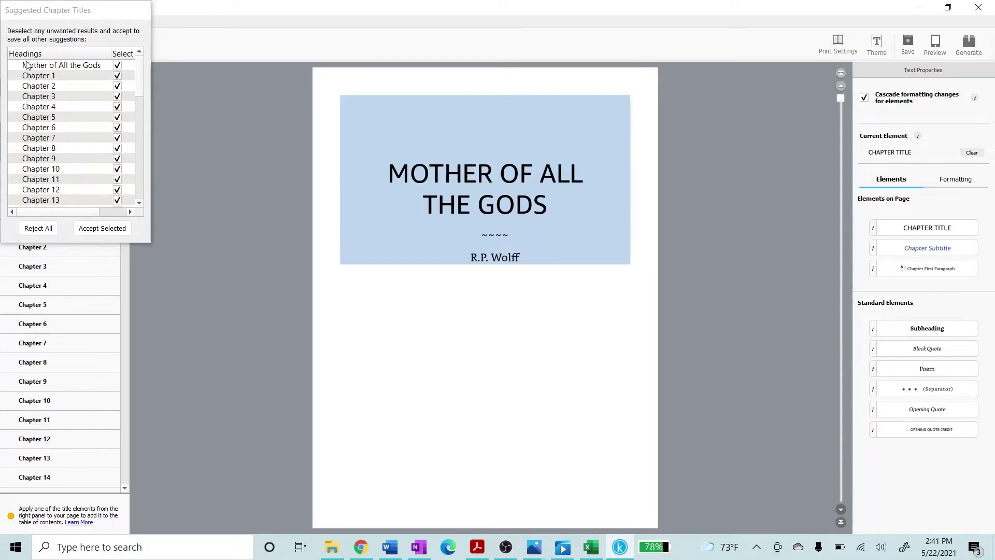
- Review the suggested chapter titles, exclude Mother of All the Gods, and accept the remaining suggestions
click(138, 173)
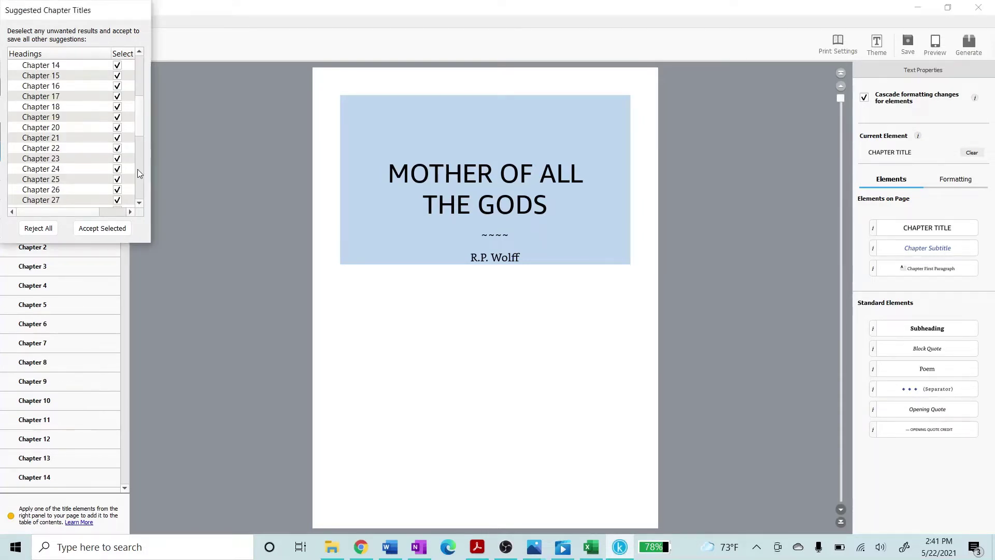
click(140, 184)
click(140, 184)
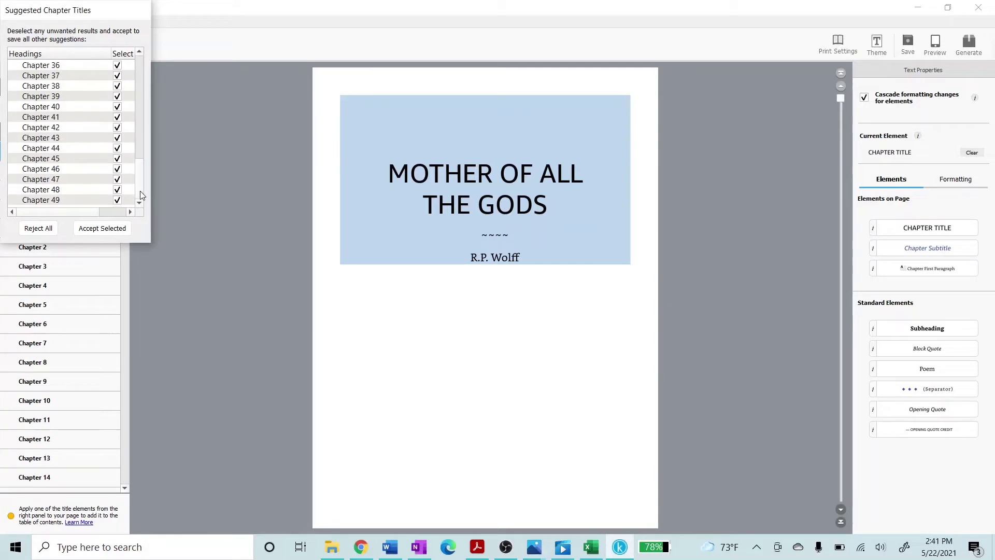
click(140, 85)
click(140, 80)
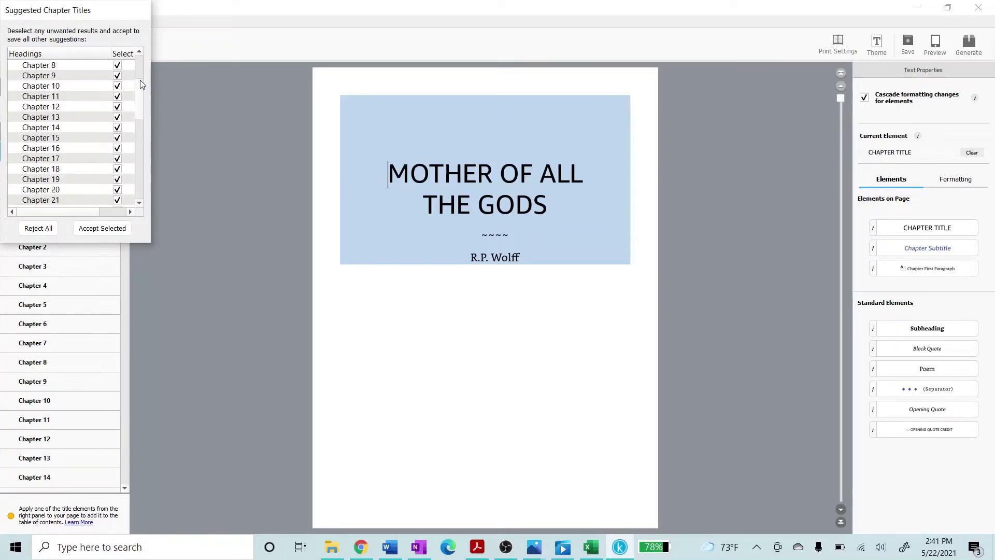
click(141, 67)
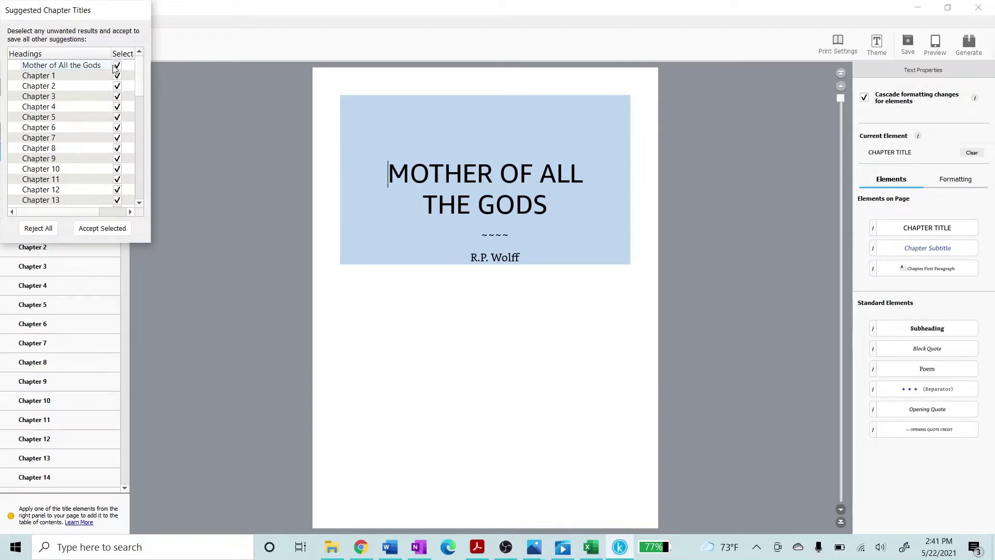
click(118, 65)
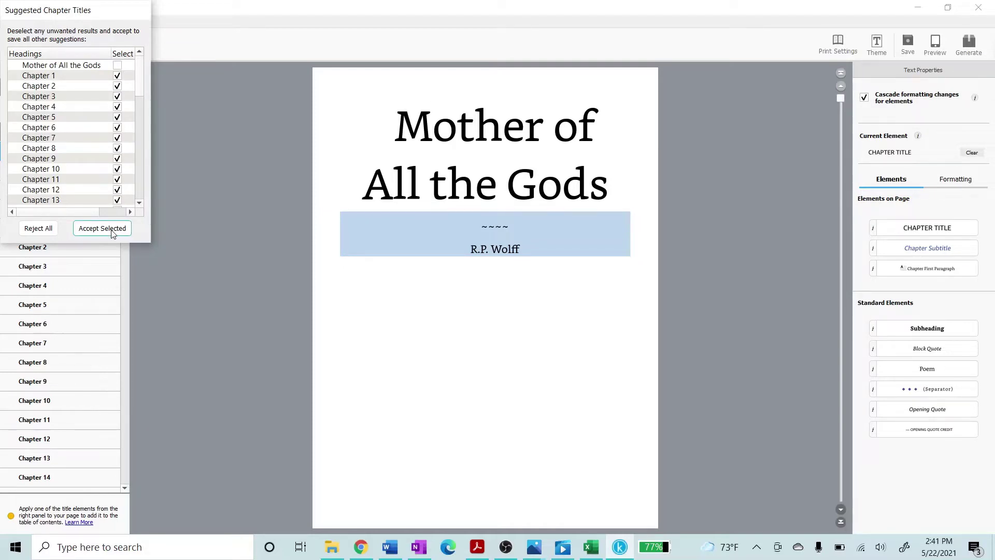
click(112, 230)
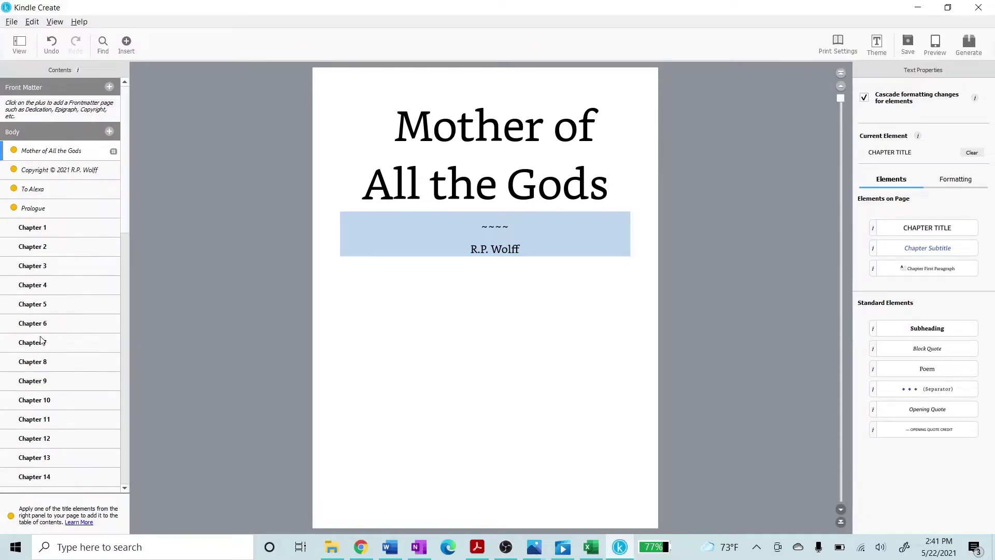
- Look through the book's contents list down to Chapter 49 and return to the Prologue entry
click(122, 429)
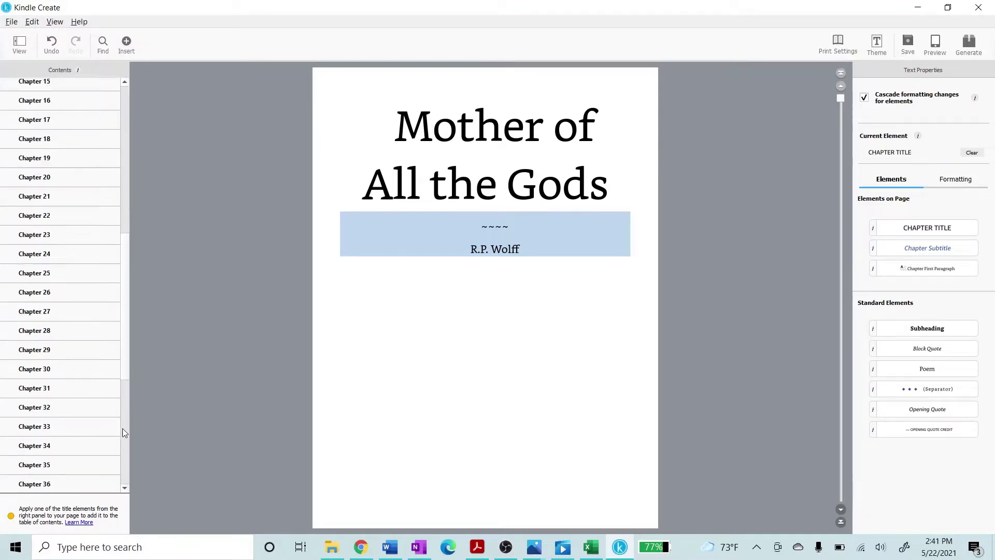
click(123, 438)
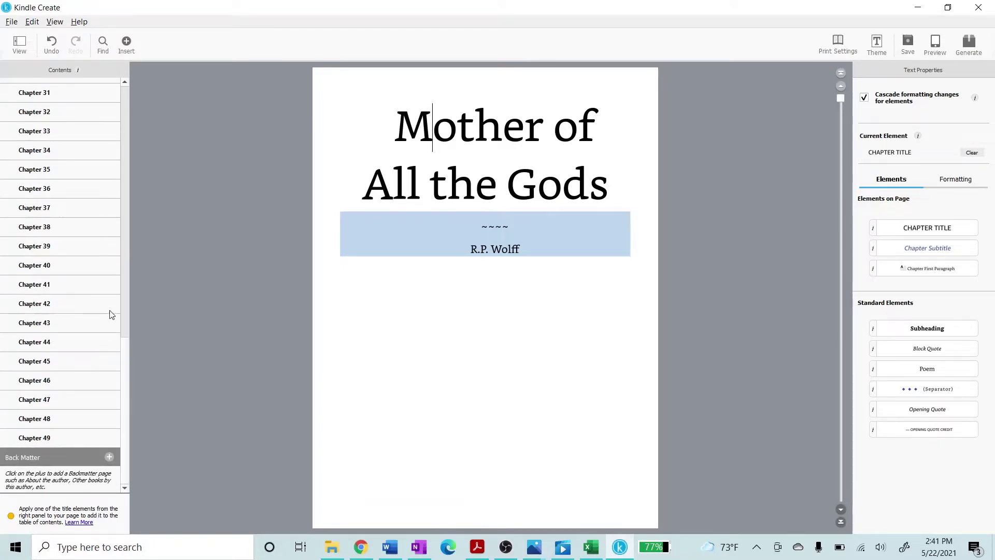
click(127, 125)
click(124, 122)
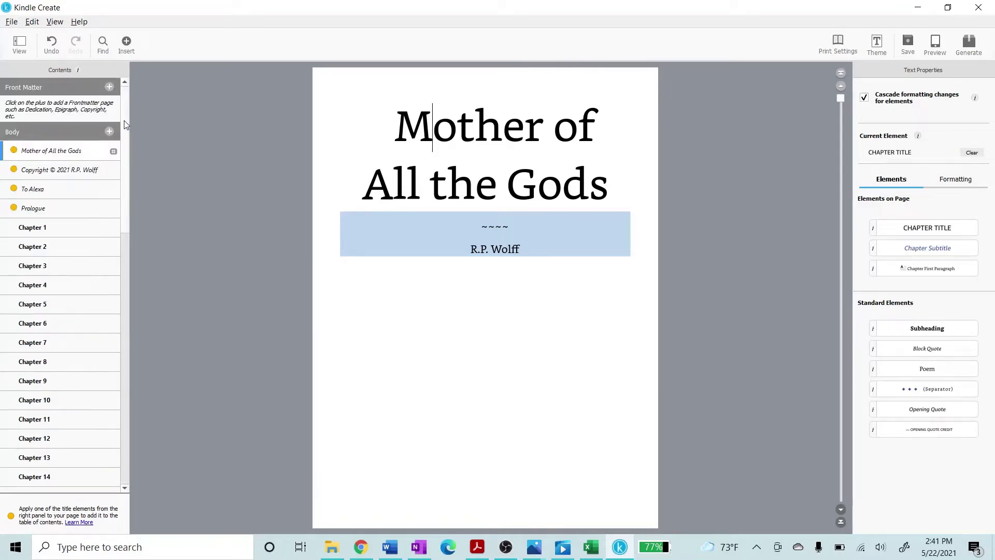
click(57, 216)
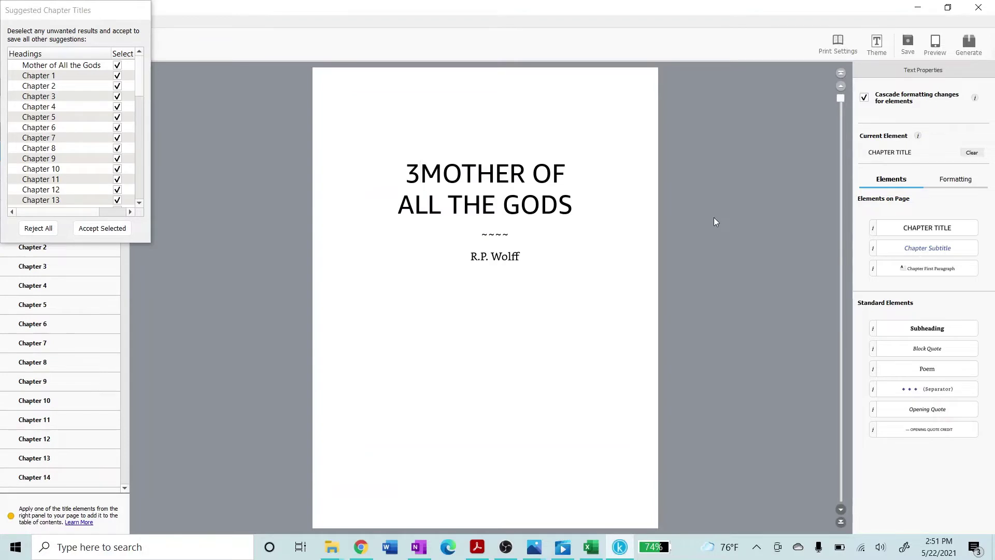
- Remove the stray 3 before the book title, exclude Mother of All the Gods from the suggested chapter titles, and accept the others
key(BackSpace)
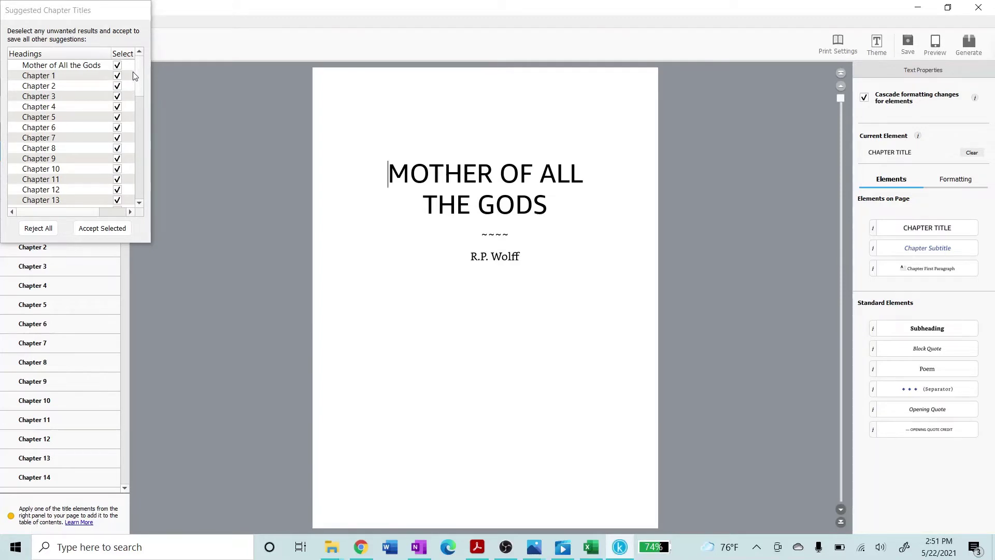
click(118, 67)
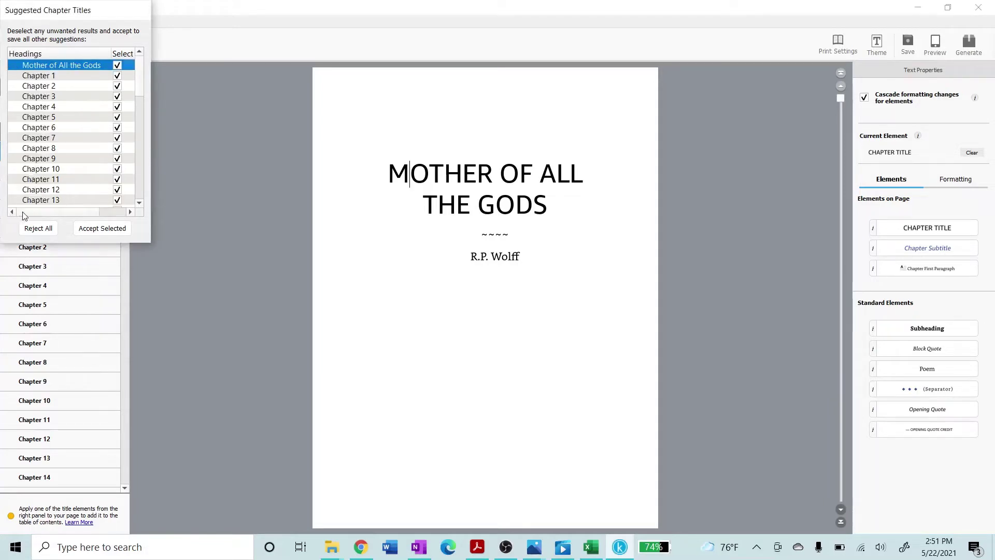
click(118, 66)
click(117, 67)
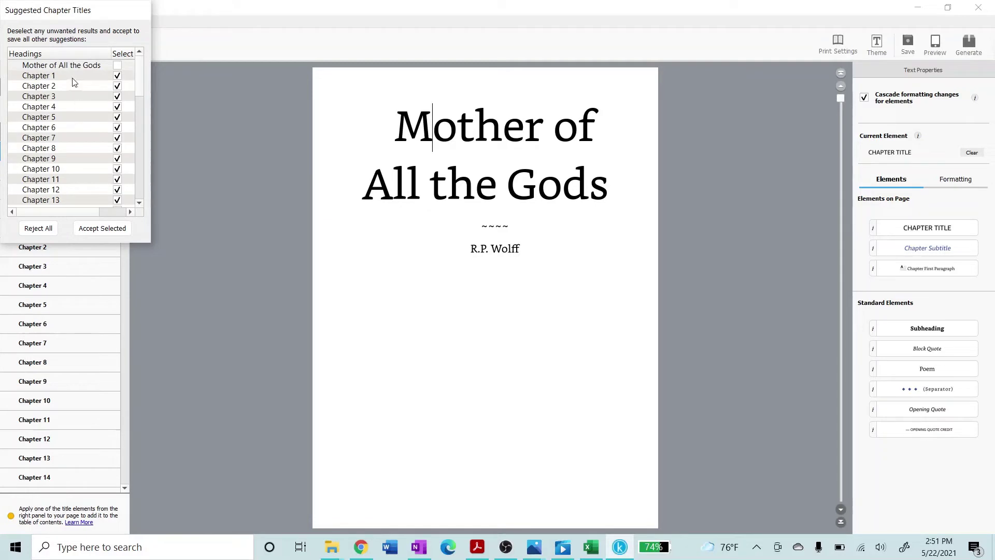
click(102, 229)
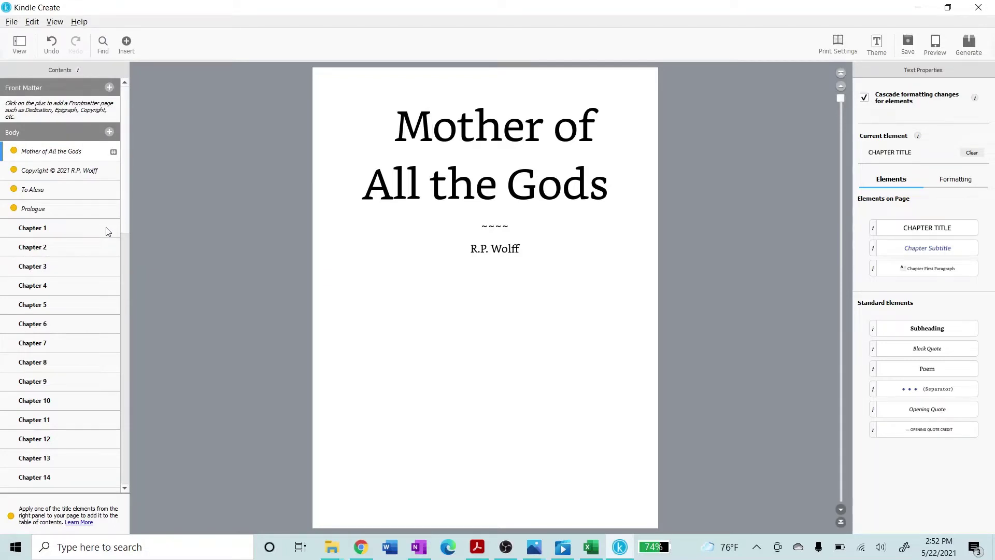
- Apply the Chapter Title element to the Prologue heading
click(58, 211)
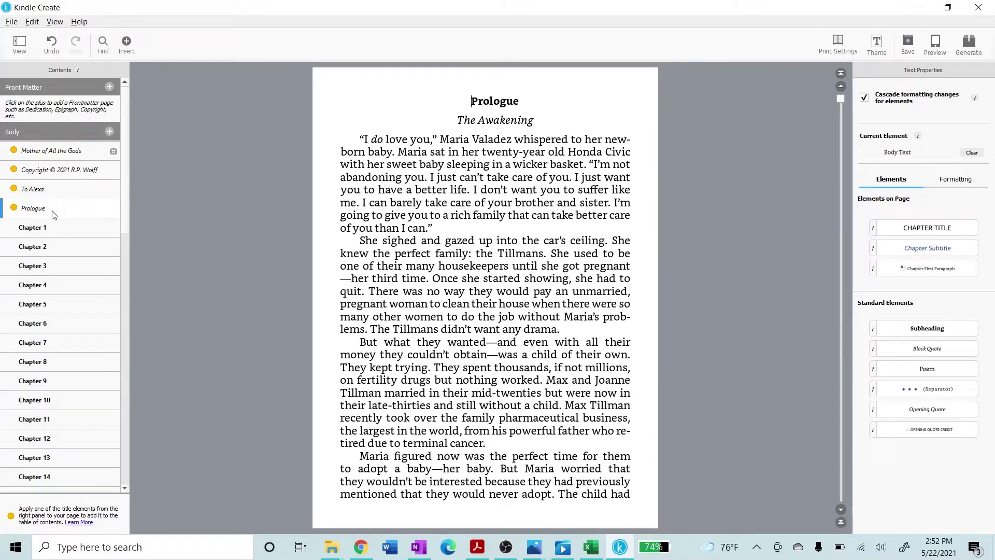
right_click(53, 215)
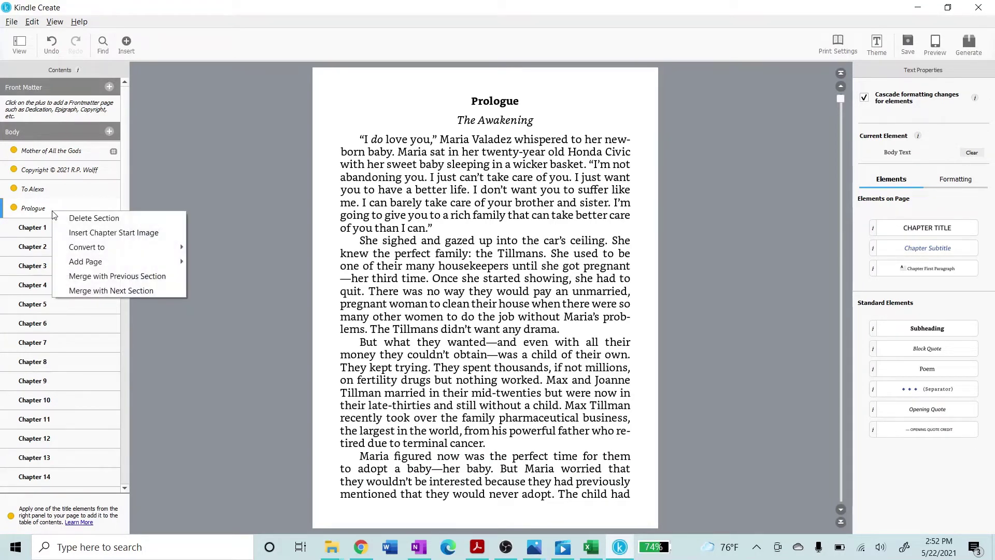
mouse_move(98, 251)
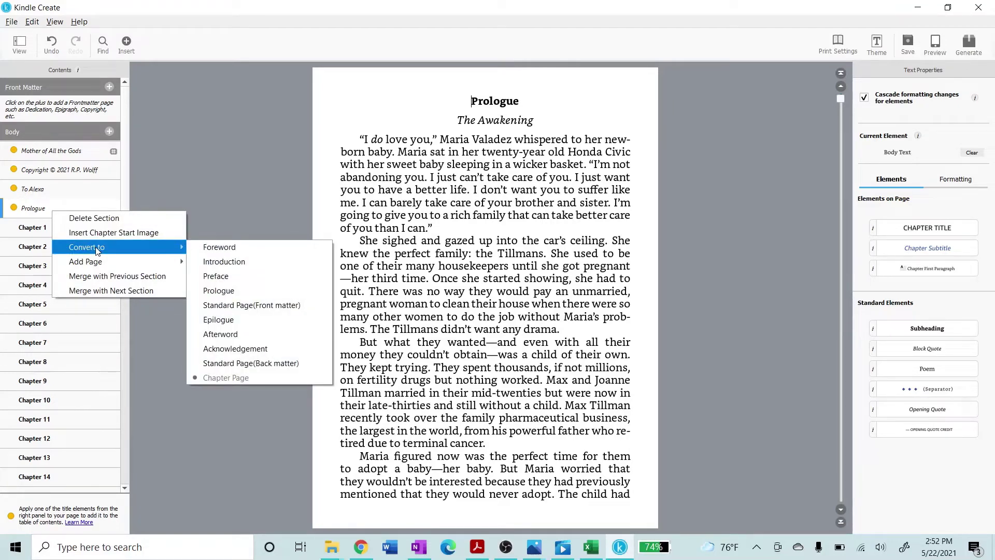
click(109, 201)
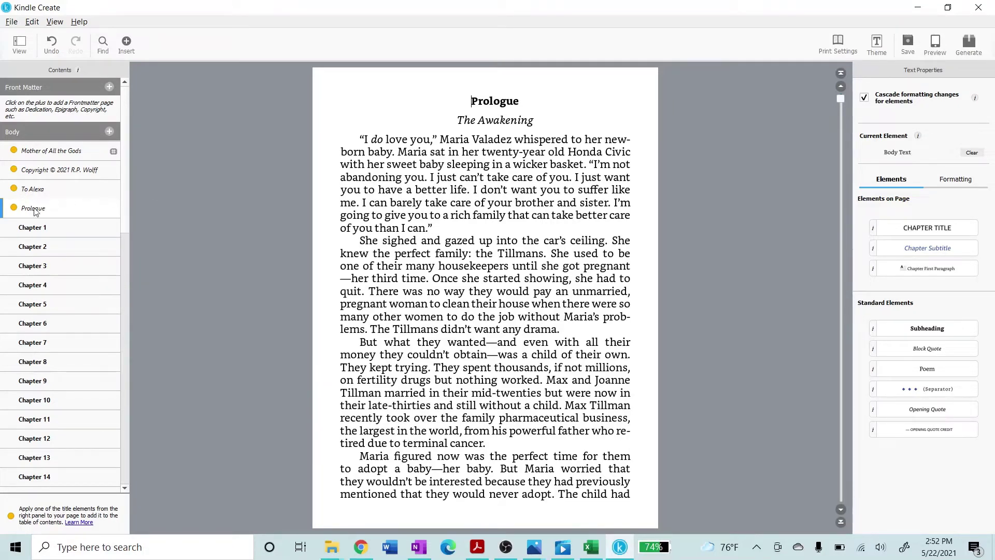
click(501, 101)
click(904, 231)
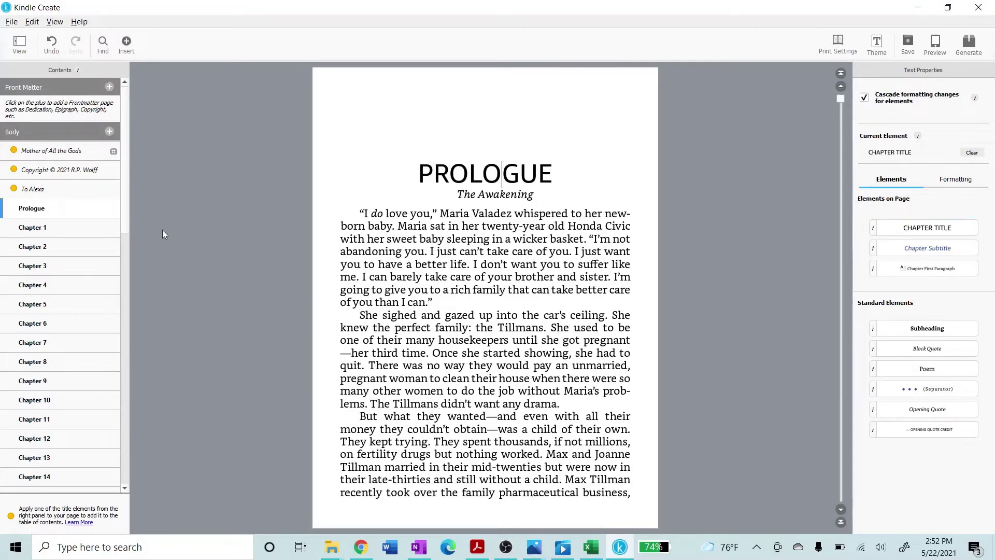
- Examine the title, copyright and dedication sections, and check which page types the title and copyright sections can be converted to
click(47, 152)
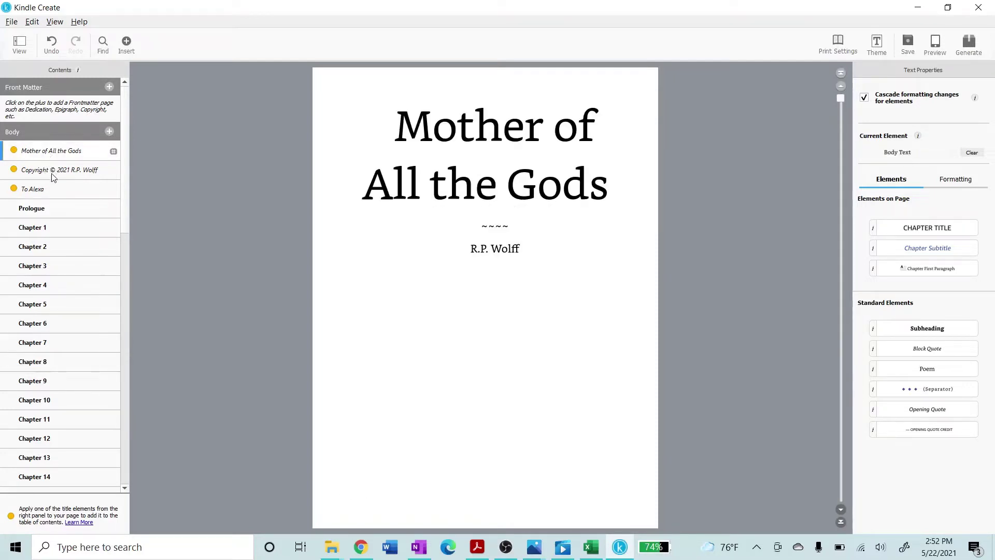
click(53, 170)
click(51, 189)
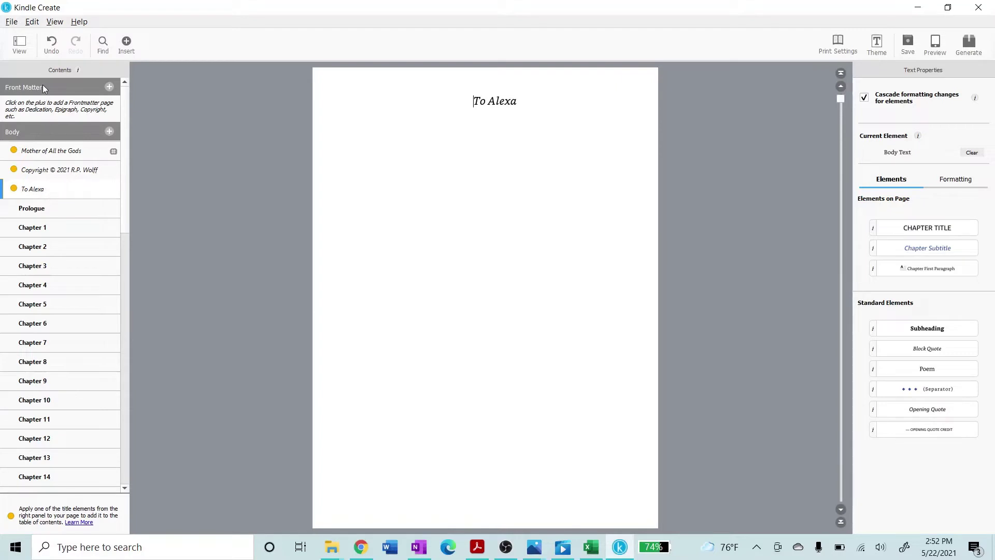
click(44, 153)
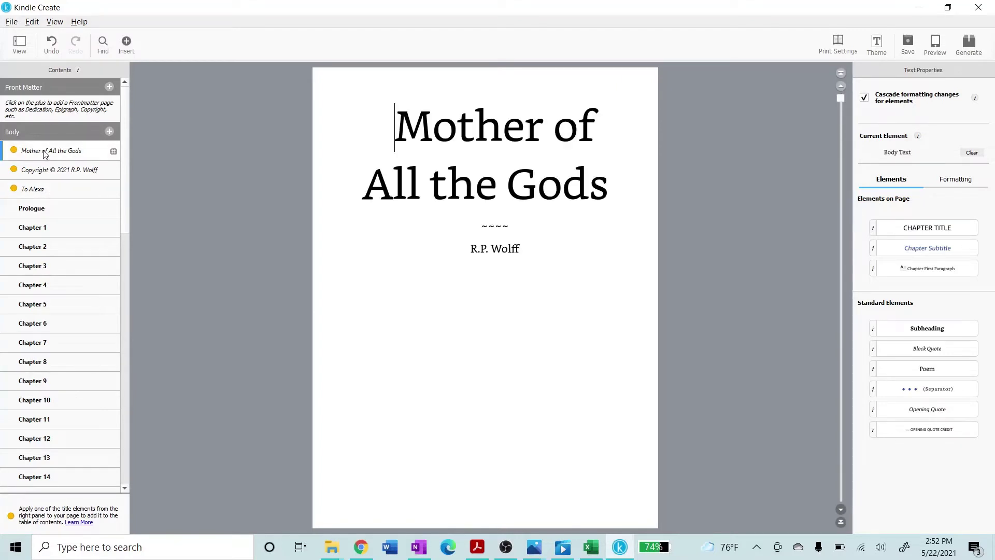
right_click(44, 152)
mouse_move(123, 192)
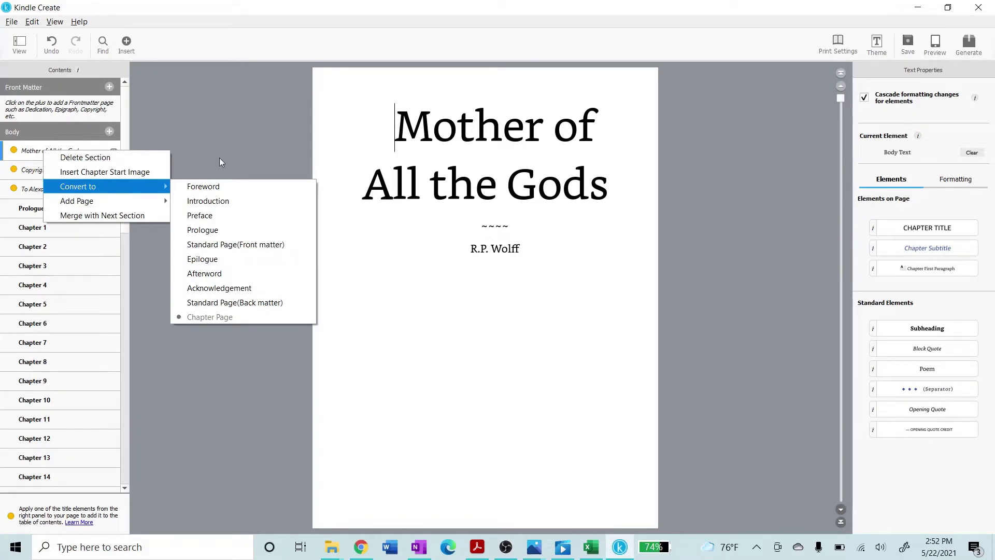
click(231, 146)
click(74, 172)
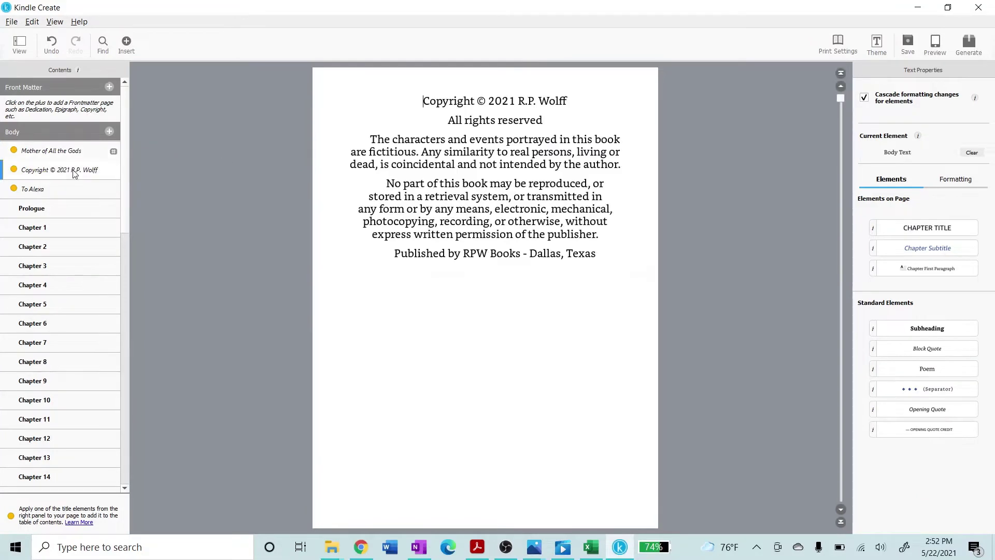
right_click(74, 173)
mouse_move(122, 207)
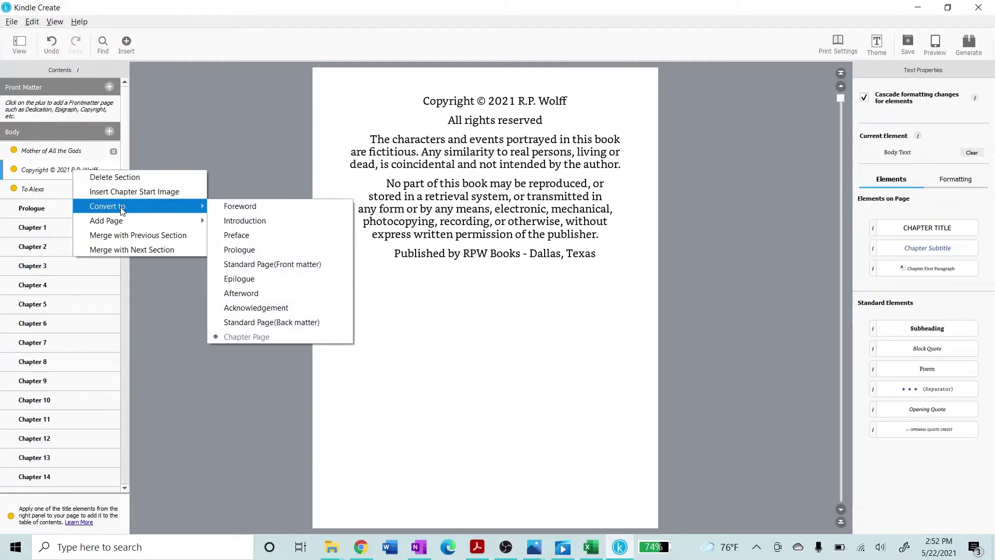
click(125, 110)
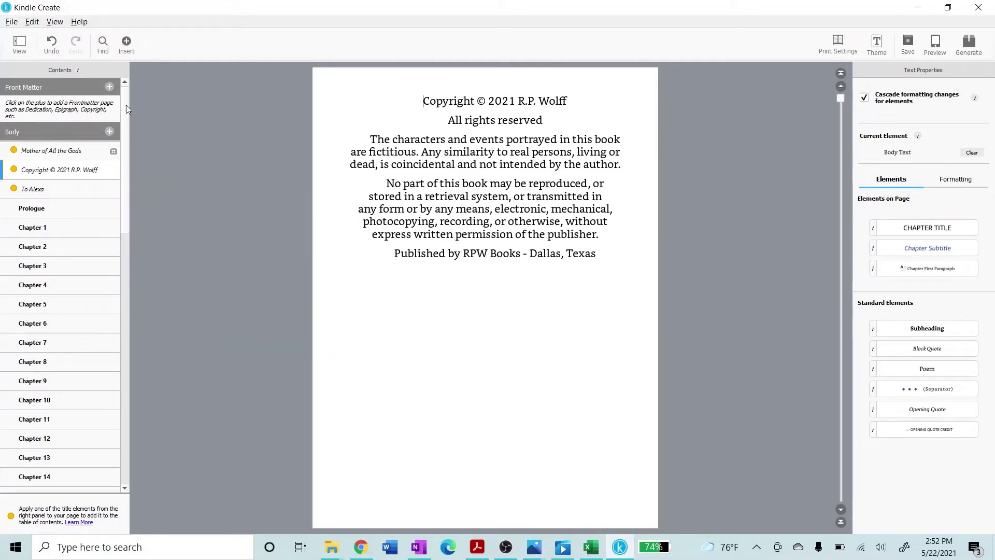
- Delete the original Mother of All the Gods title section from the body
right_click(61, 156)
click(104, 159)
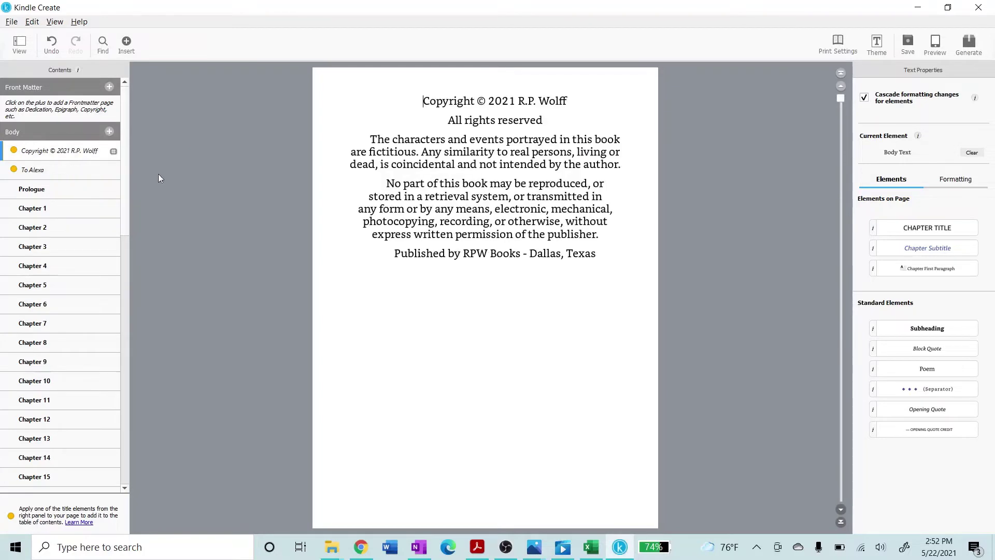
right_click(60, 151)
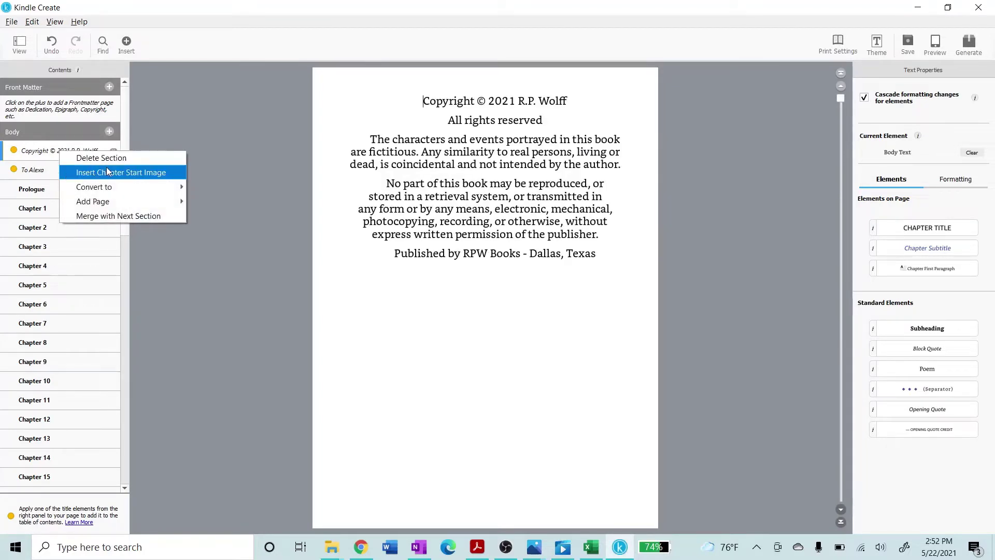
click(227, 172)
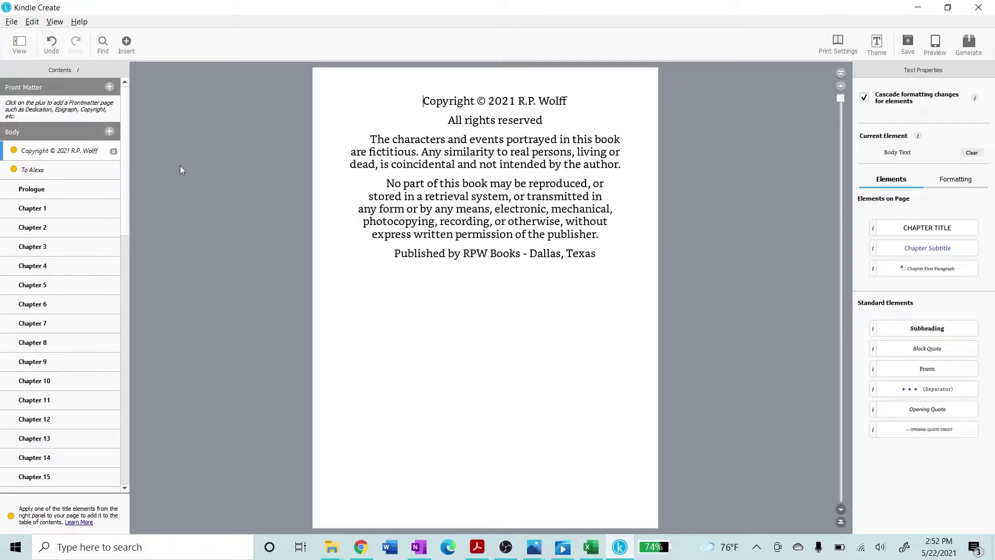
- Start a title page in the front matter and enter Mother of All the Gods as the book title
click(110, 87)
click(151, 89)
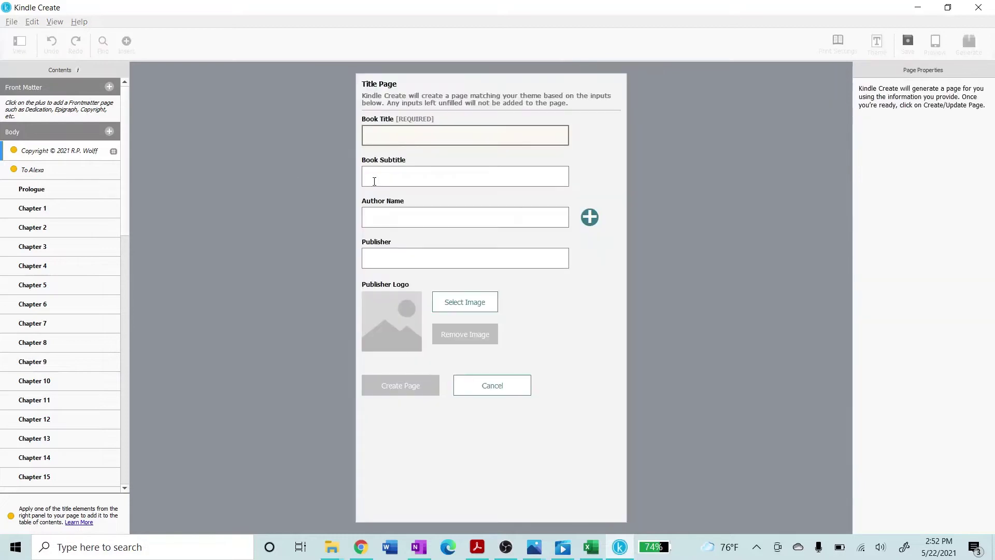
text(M)
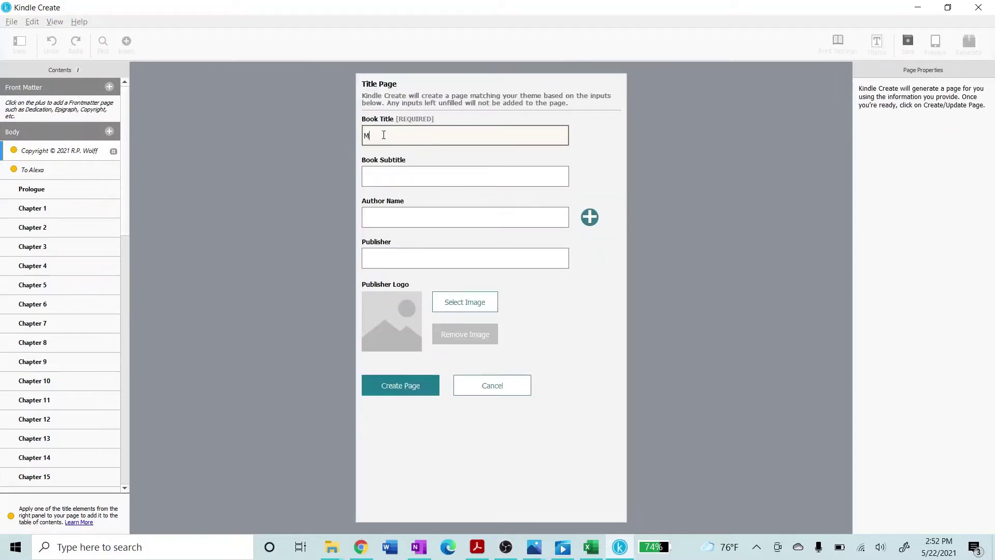
text(other of All the /god)
key(BackSpace)
key(BackSpace)
key(BackSpace)
key(BackSpace)
text(G)
- Fill in the author's name and RPW Books as the publisher, and create the title page
text(R.P. )
text(wo)
key(BackSpace)
key(BackSpace)
text(Wolff)
text(R)
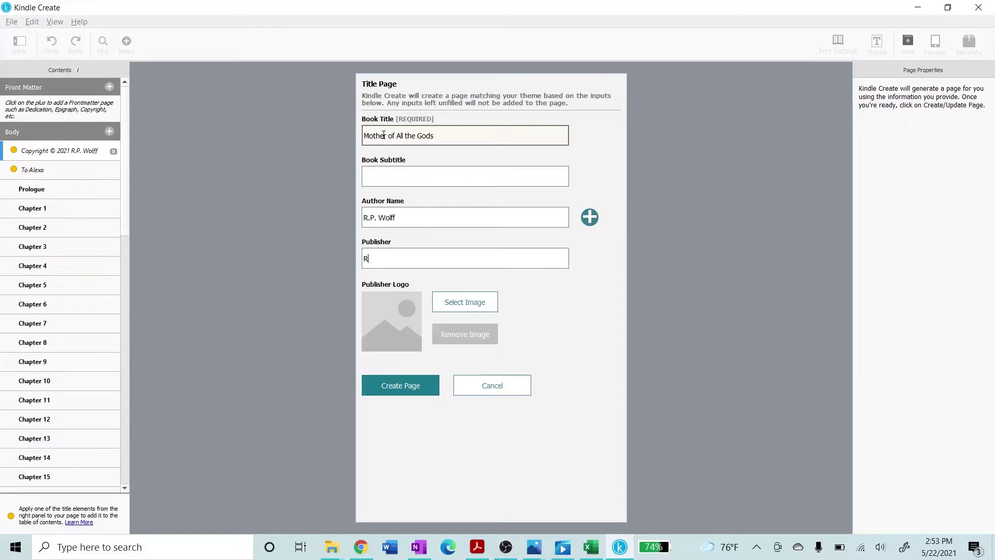
text(PW Books)
click(403, 384)
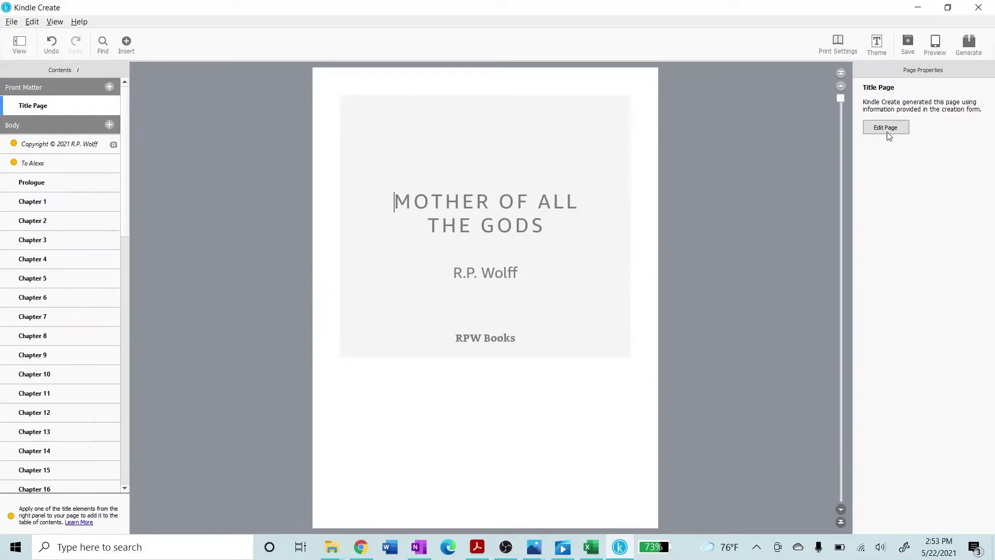
- Copy the body's copyright text from "All rights reserved" through the publisher line, and start a Copyright page in the front matter
click(52, 150)
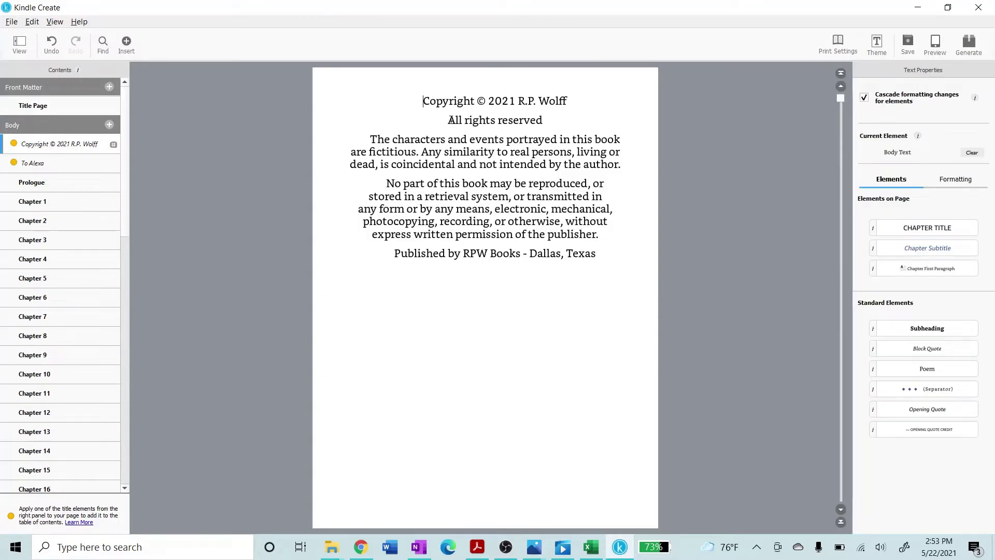
drag(447, 120, 627, 253)
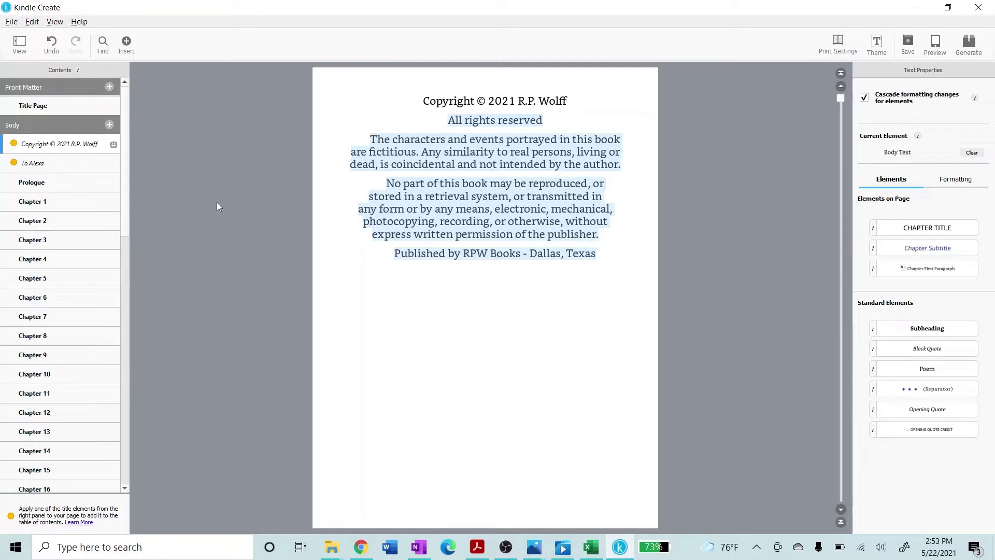
click(109, 87)
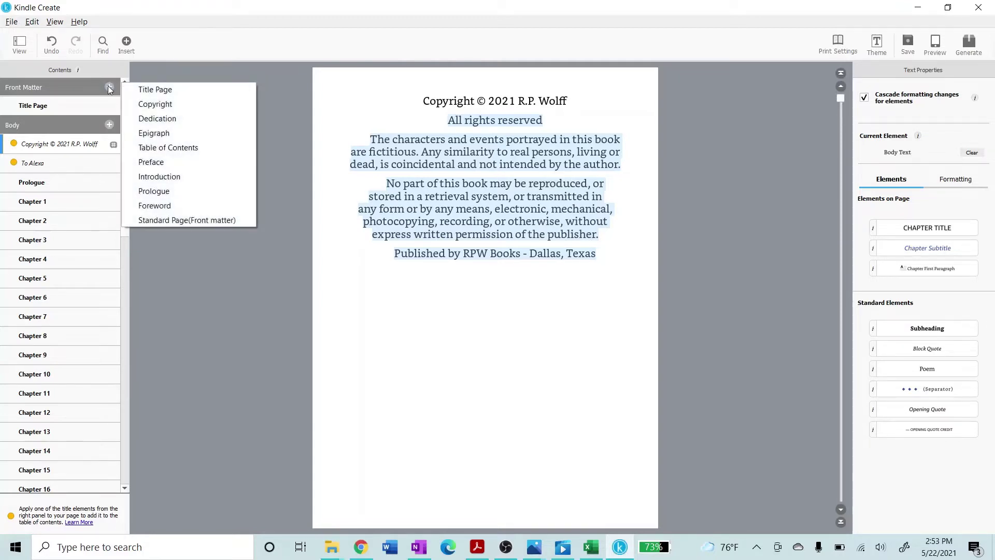
click(151, 103)
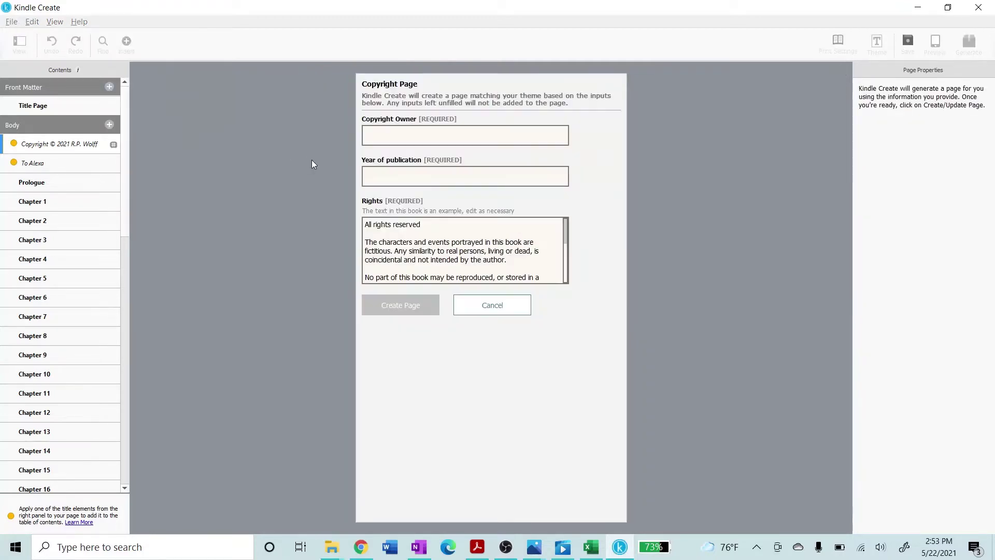
- Enter the copyright owner's name and publication year 2021, and replace the sample rights text with the copied text
click(410, 132)
text(R.P. )
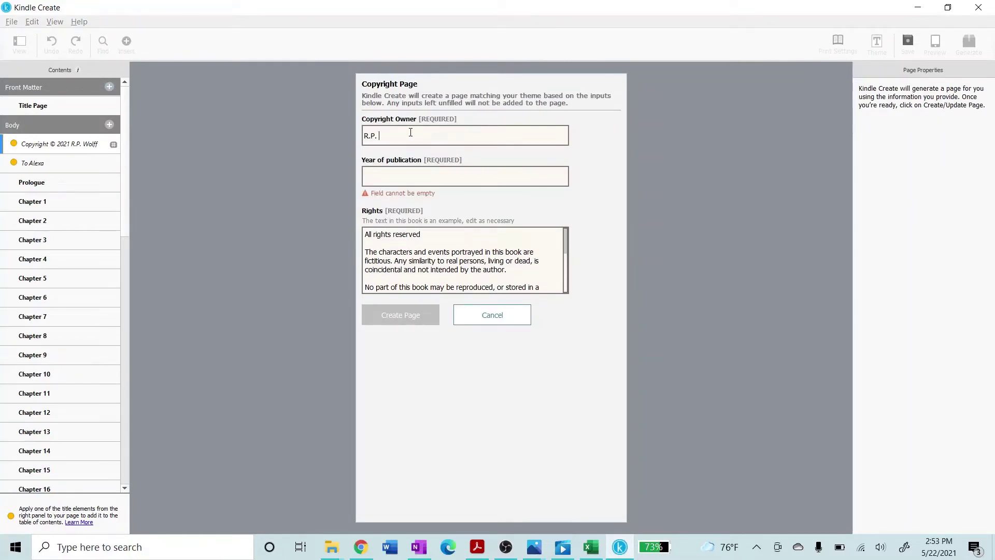
text(Wolff)
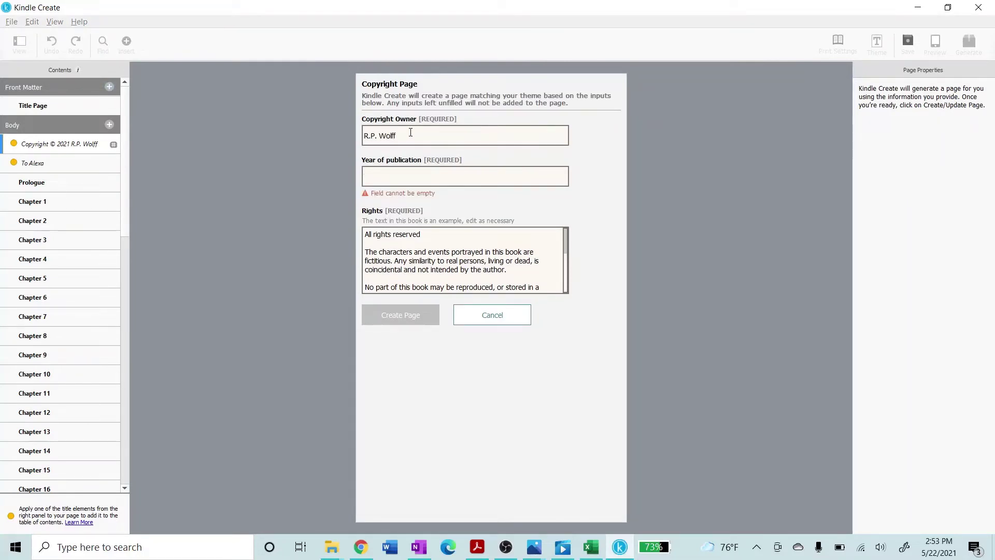
text(2021)
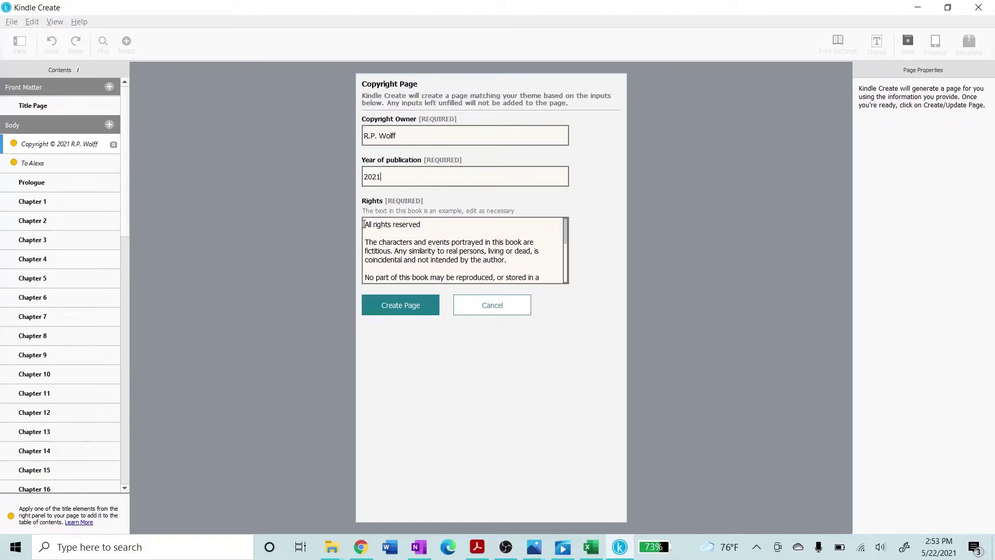
drag(366, 224, 553, 296)
key(ctrl+v)
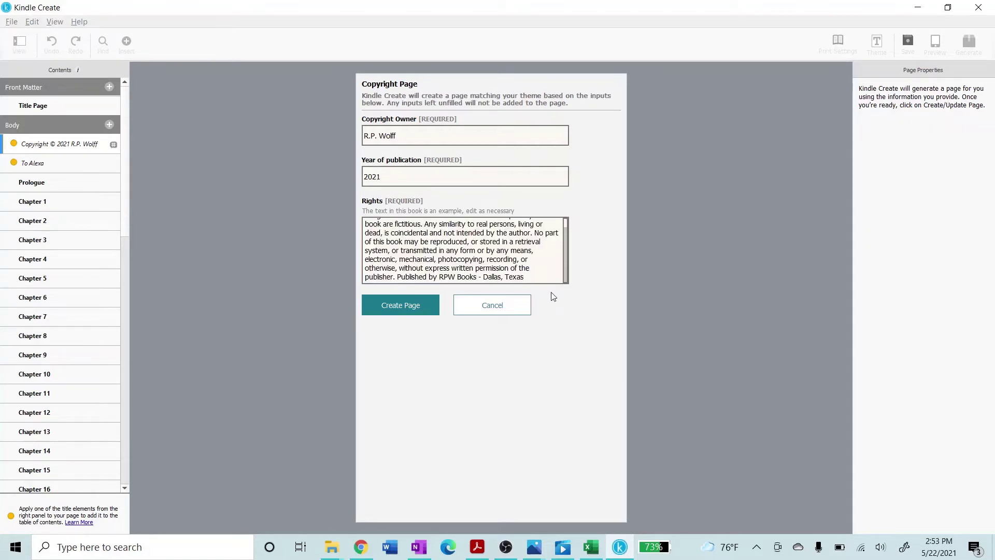
- Set off the "No part of this book" and "Published by" paragraphs with blank lines in the rights text, and create the copyright page
scroll(565, 225, up, 1)
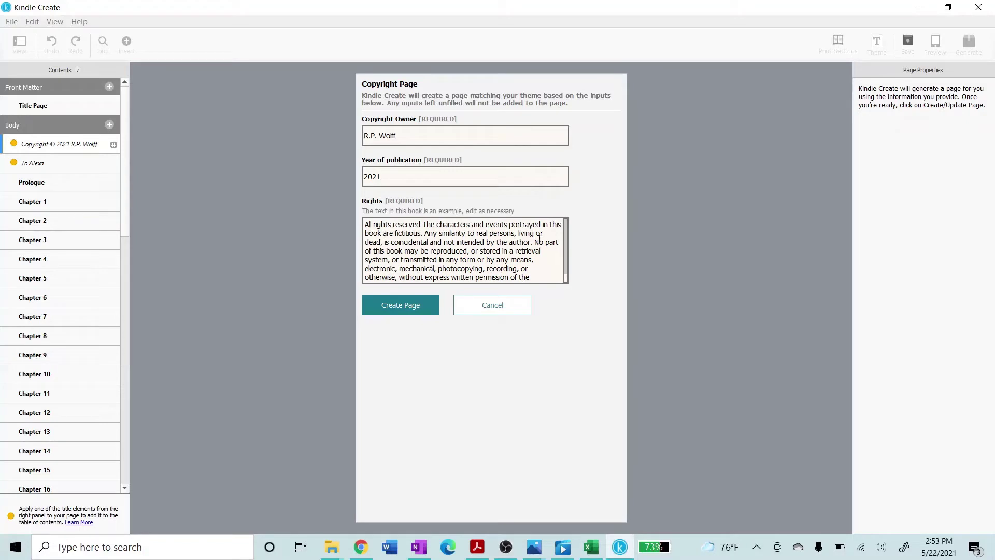
key(Return)
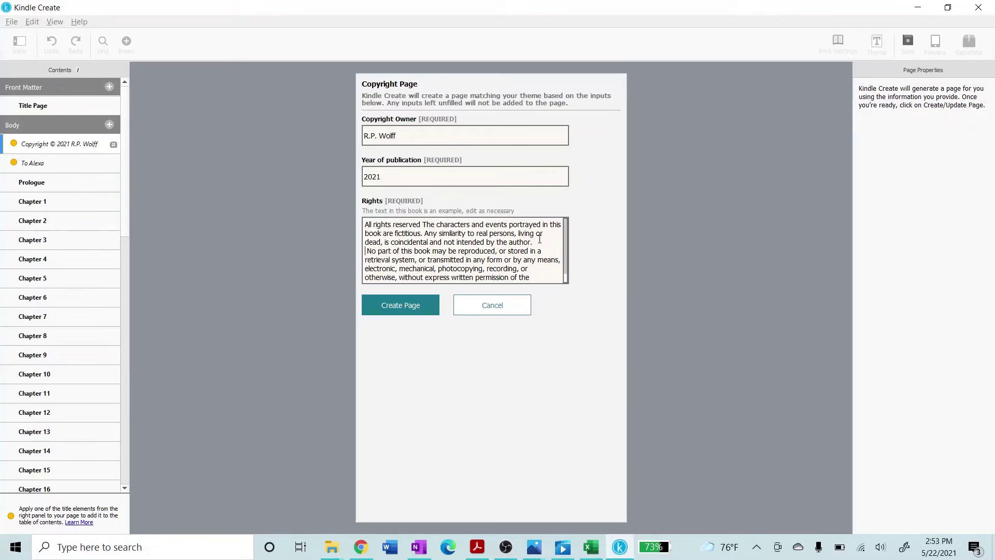
key(Delete)
key(Return)
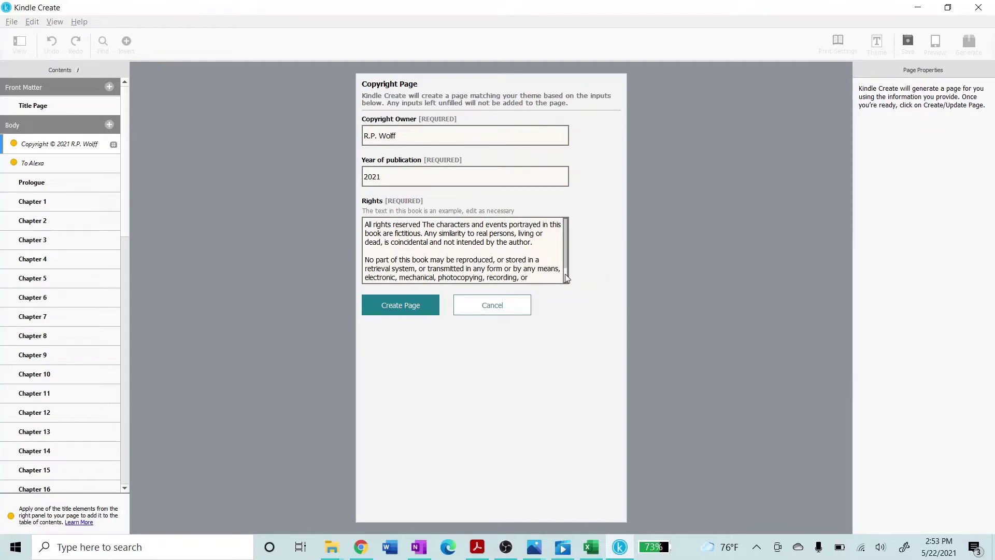
scroll(564, 274, down, 1)
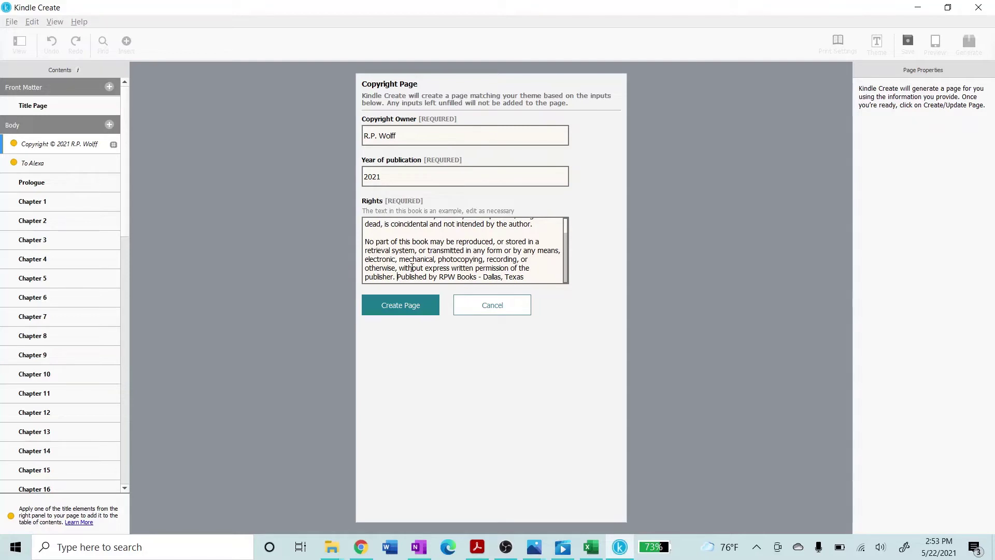
key(Return)
key(Return)
click(398, 307)
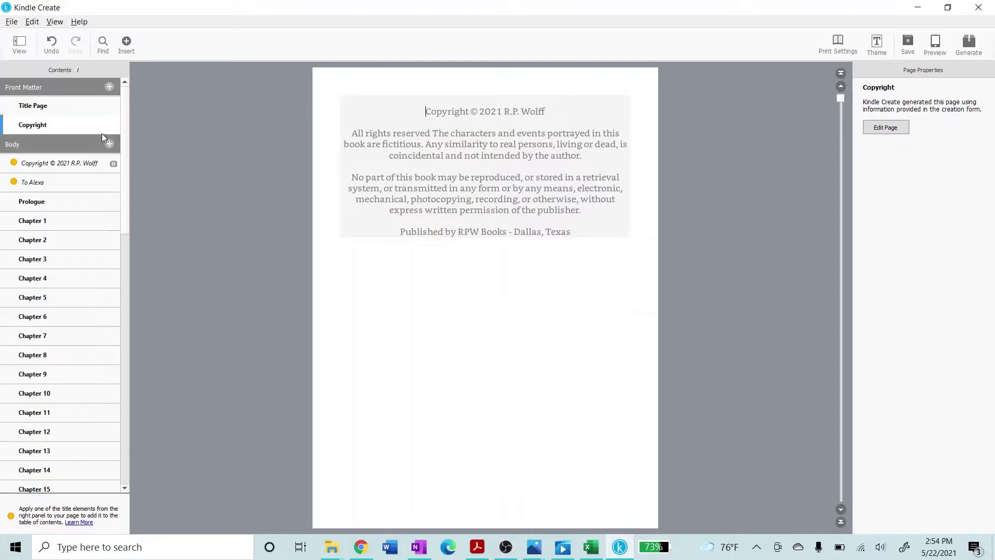
- Create a front-matter dedication page with the same dedication line as the body's dedication section
click(109, 87)
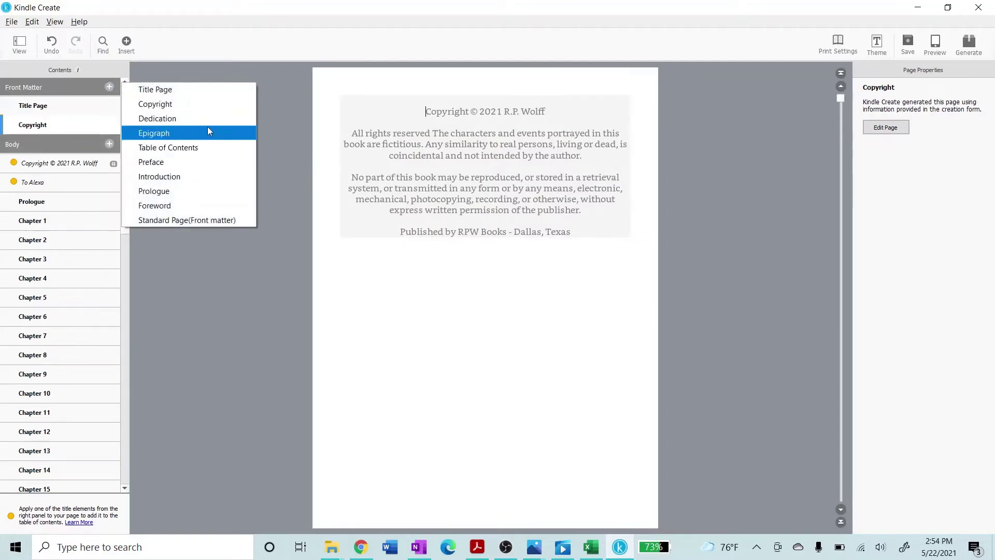
click(200, 121)
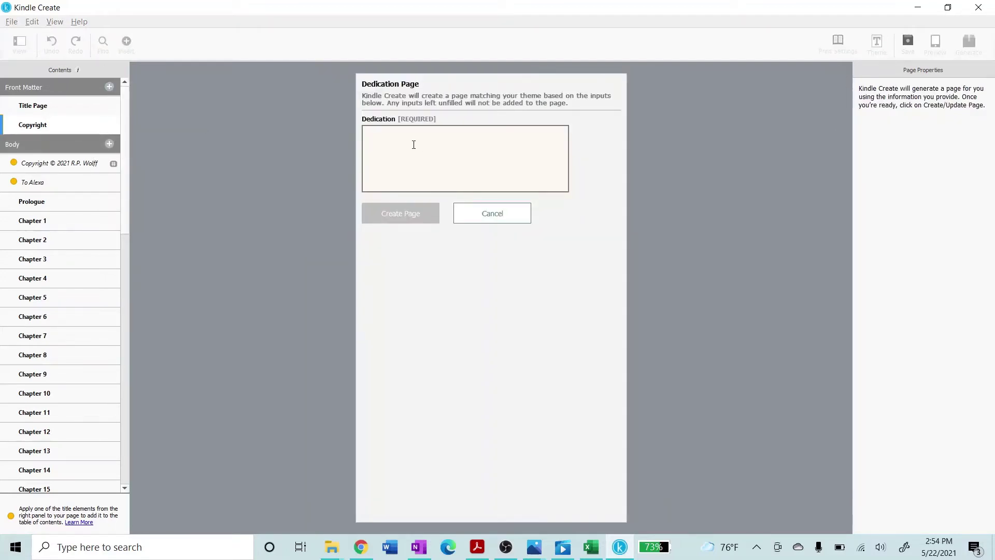
text(To Alexas)
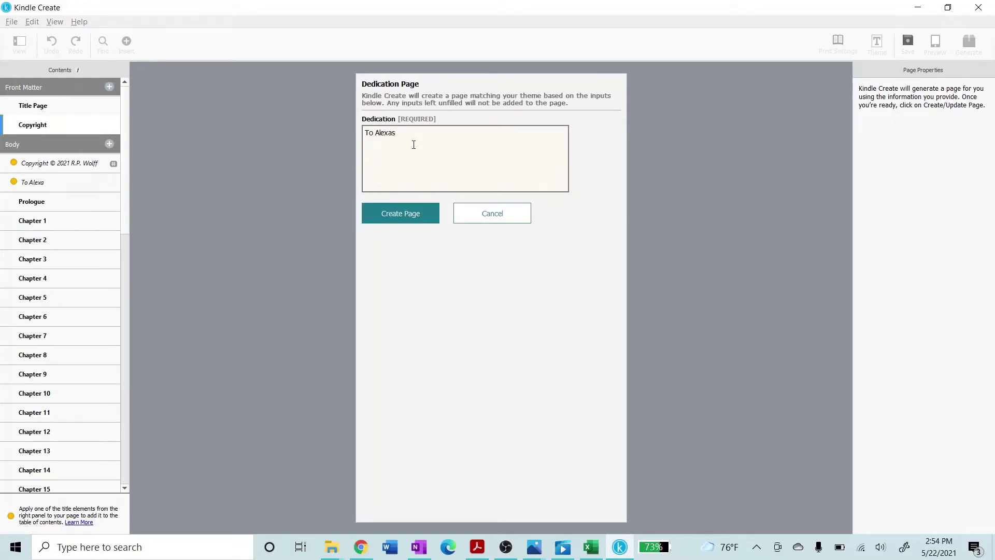
click(392, 223)
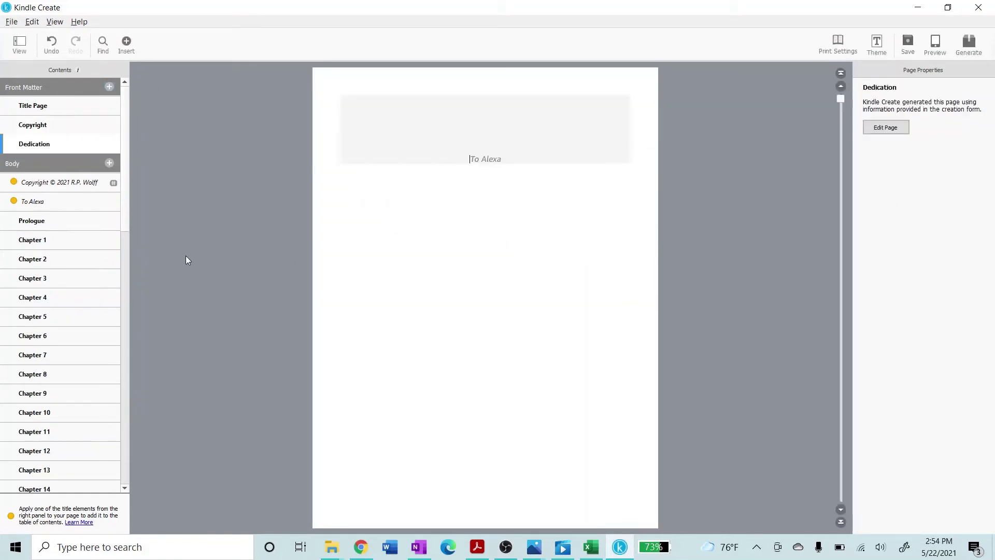
- Delete the duplicate copyright and dedication sections from the body
right_click(35, 186)
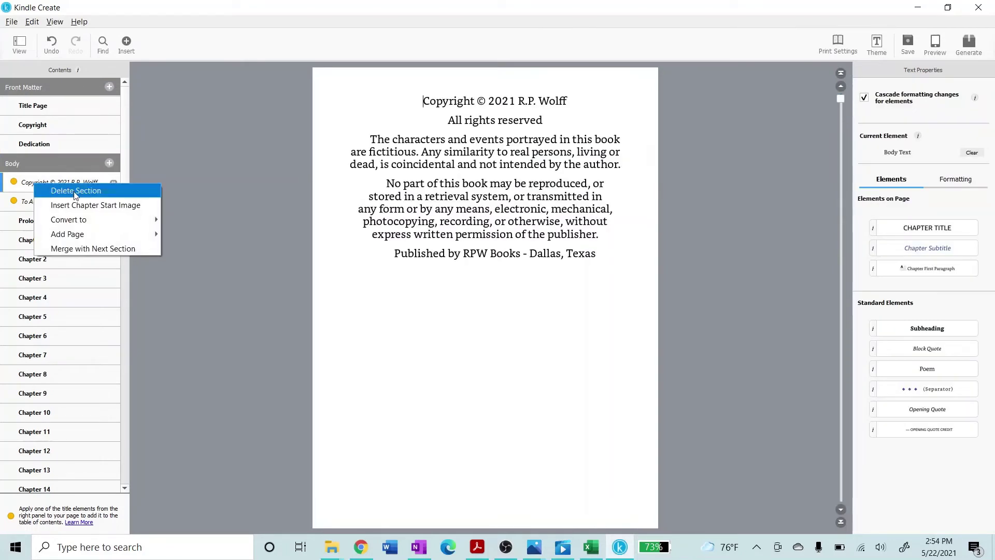
click(75, 192)
right_click(50, 186)
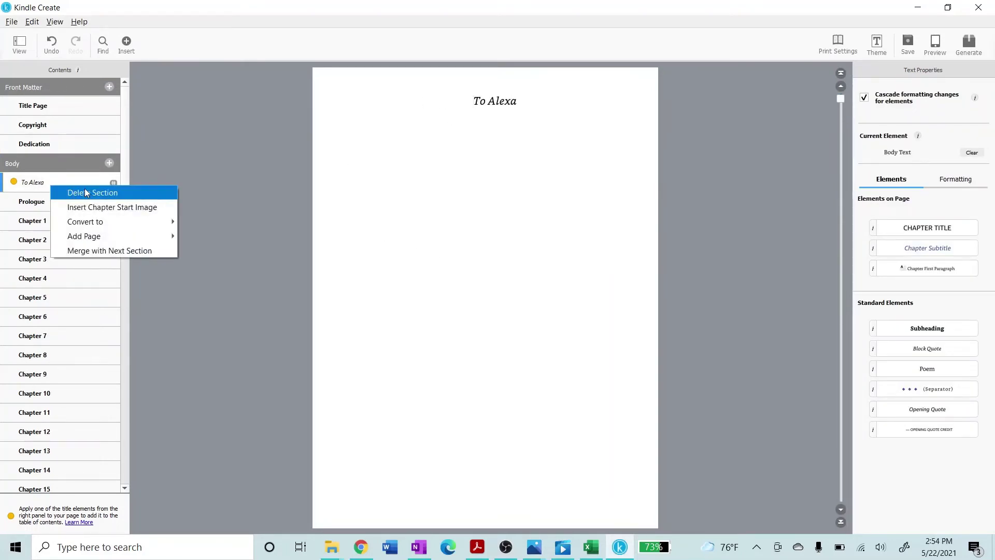
click(89, 193)
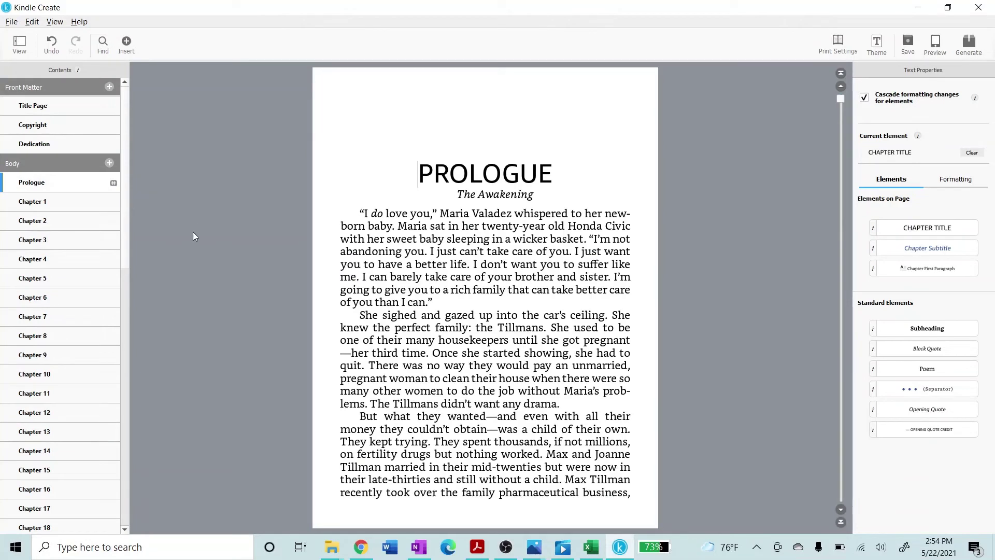
- Add an Acknowledgement page to the back matter after Chapter 49
click(126, 366)
click(128, 490)
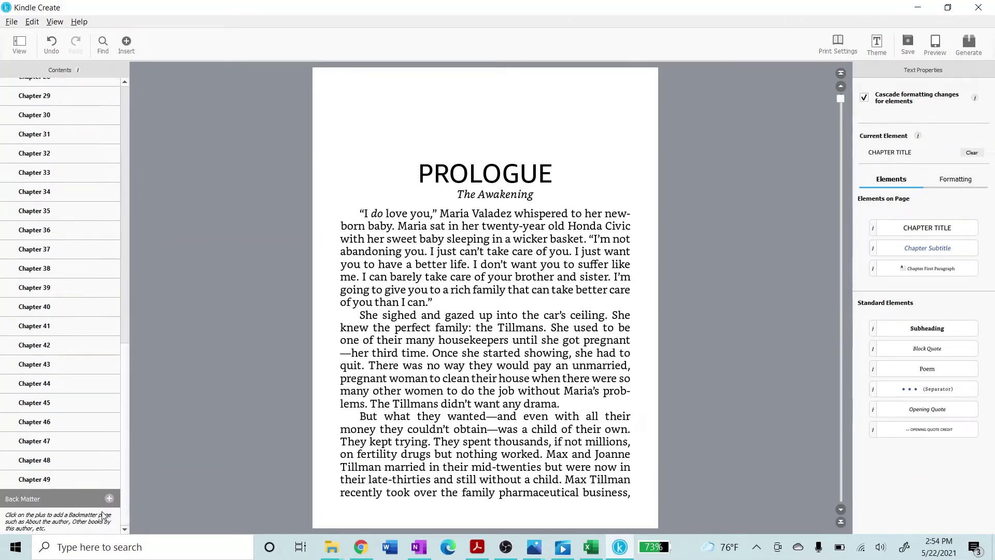
click(109, 499)
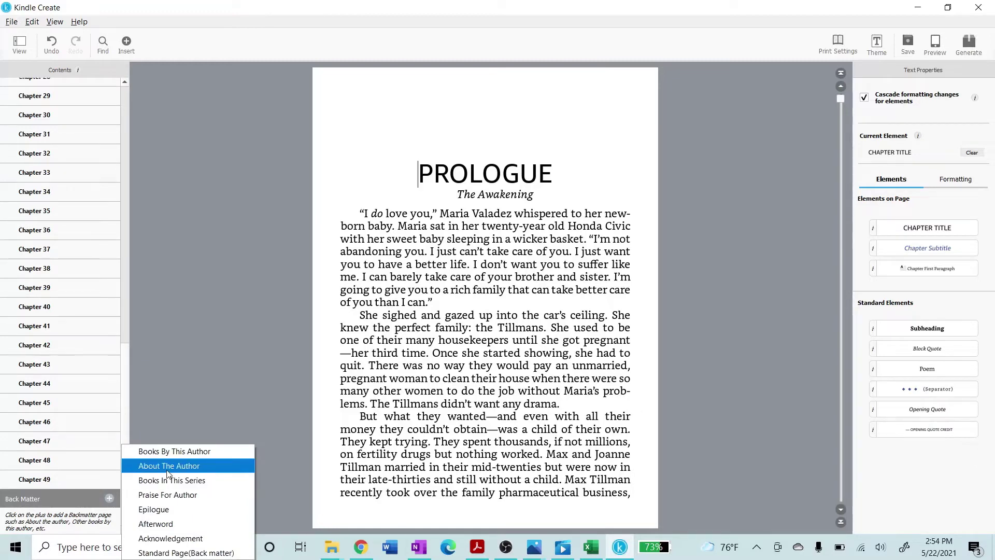
click(171, 539)
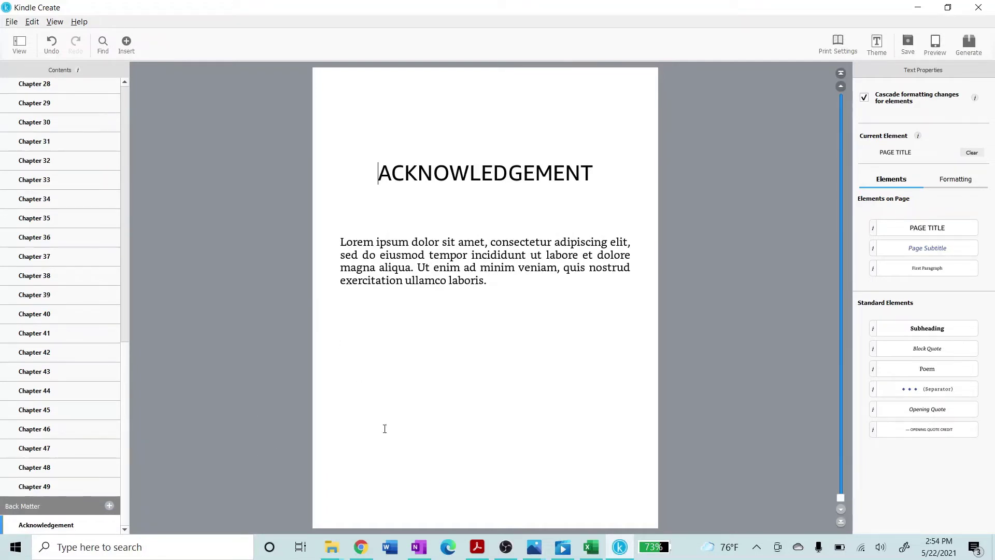
- Open the manuscript "Mother of all the Gods - For Kindle Create" in Word from the Kindle Create Video folder and go to its Acknowledgements heading
mouse_move(347, 553)
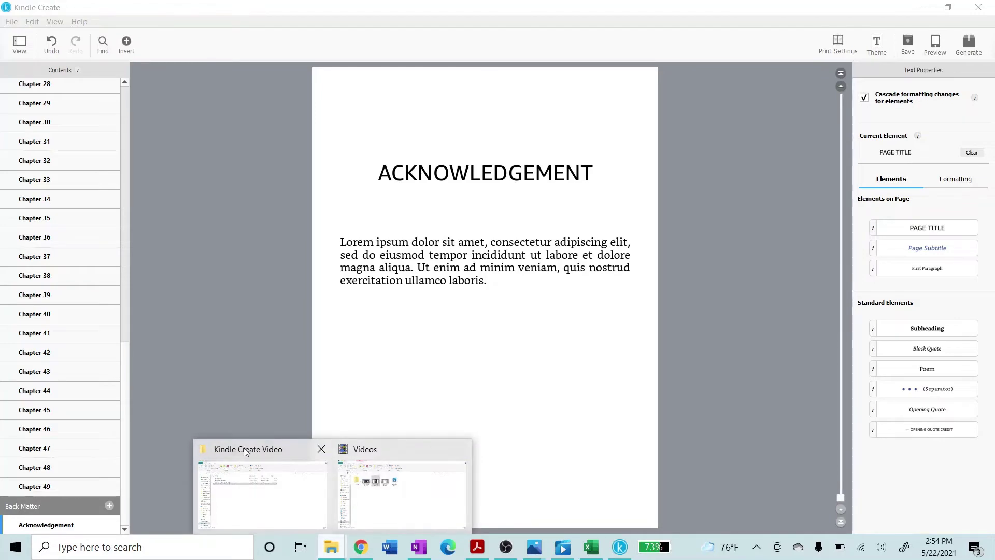
click(246, 452)
click(209, 187)
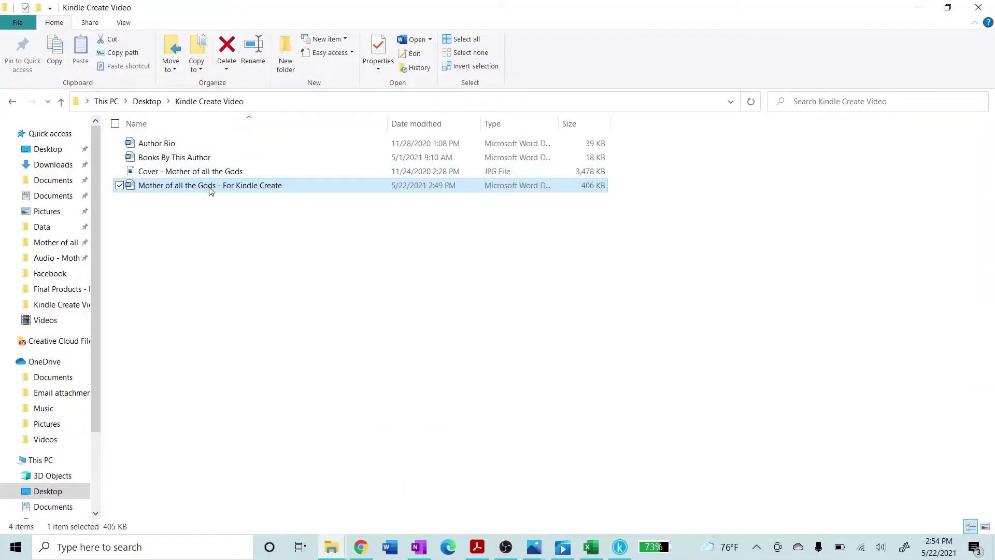
double_click(210, 188)
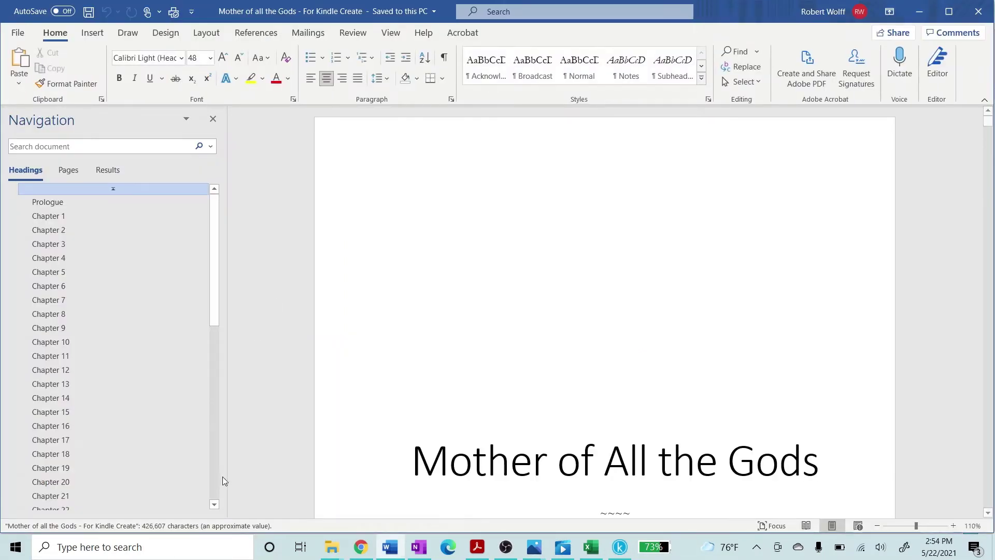
scroll(216, 485, down, 10)
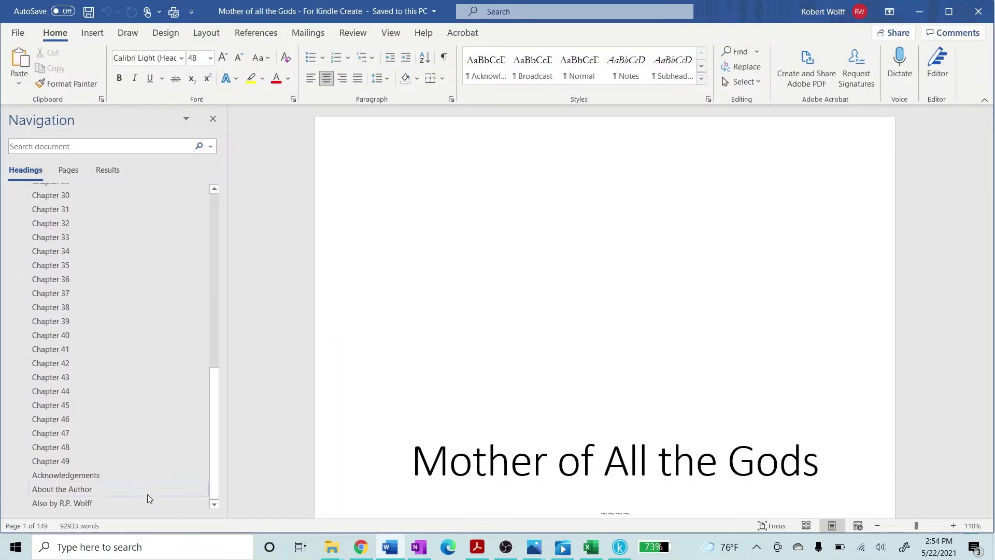
click(138, 474)
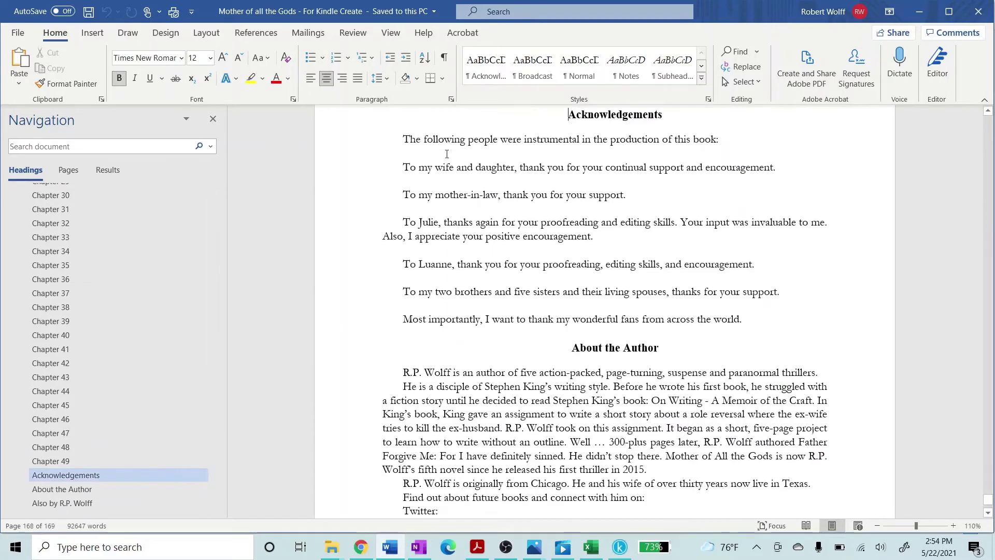
- Copy the acknowledgement paragraphs from the Word manuscript and replace the placeholder text on Kindle Create's Acknowledgement page with them
drag(404, 139, 745, 319)
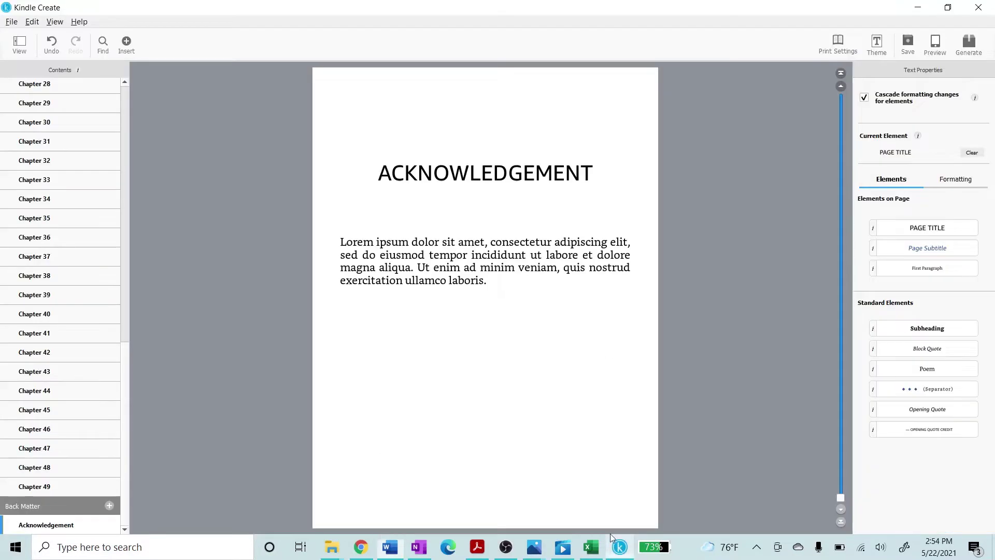
click(620, 547)
drag(341, 243, 486, 281)
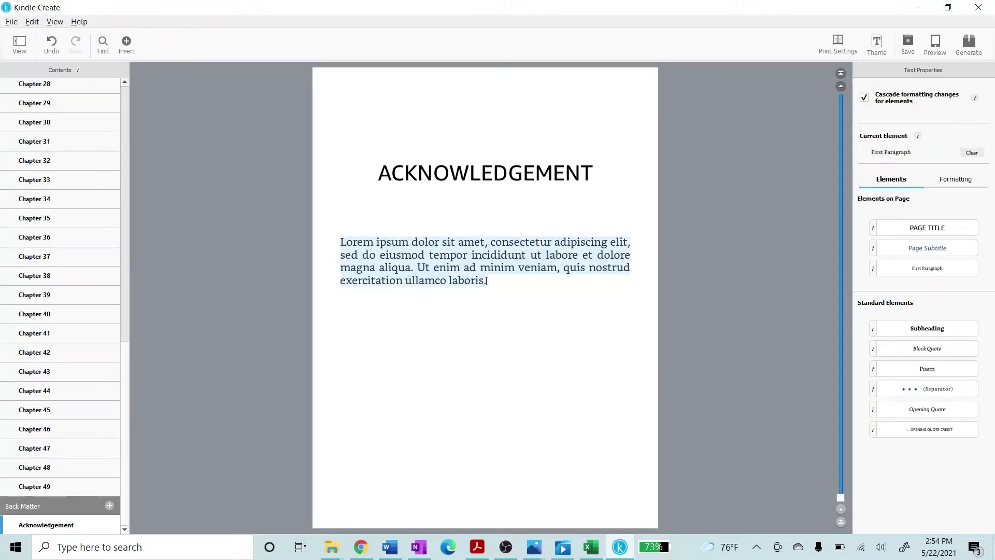
key(ctrl+v)
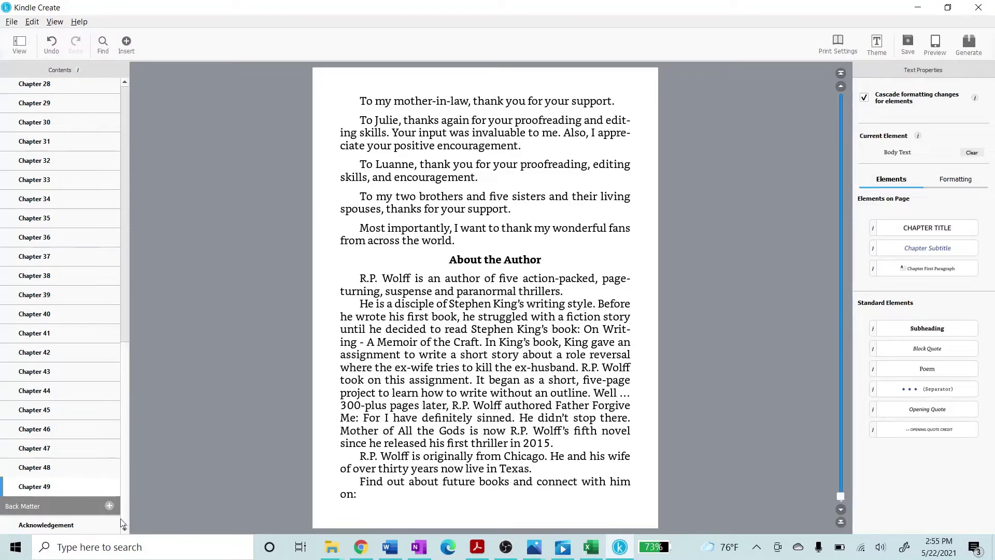
- Compare the Acknowledgement page and the end of Chapter 49 with the manuscript's closing headings in Word
click(96, 524)
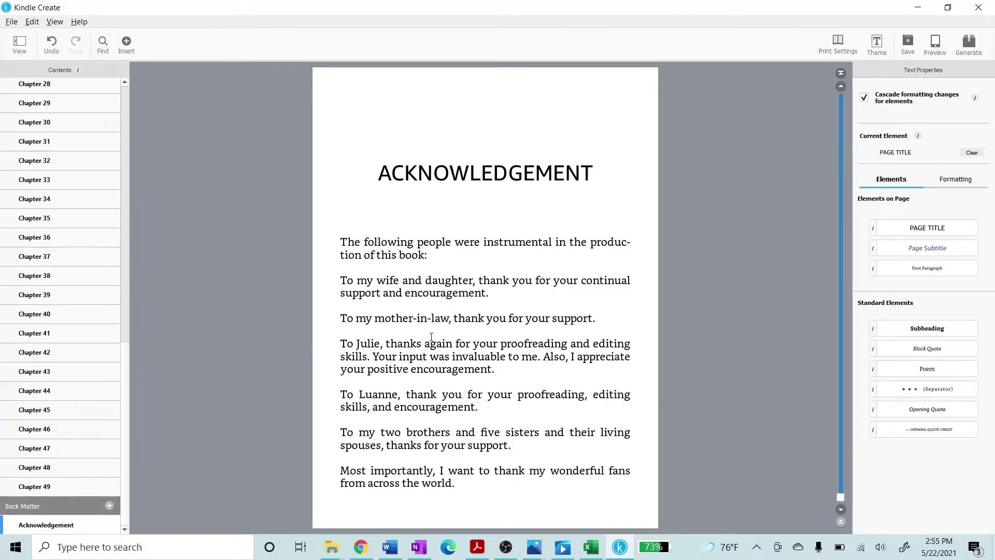
key(Page_Up)
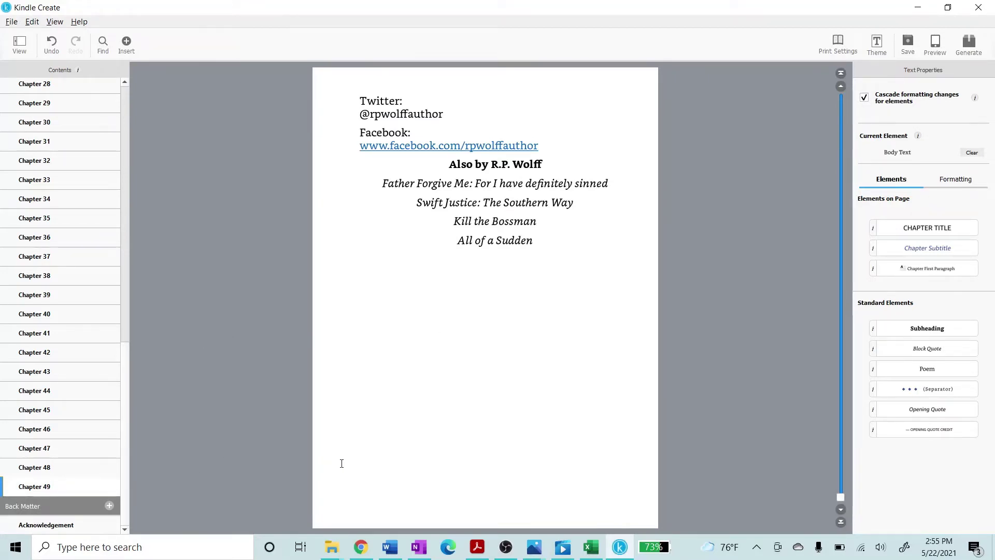
click(391, 547)
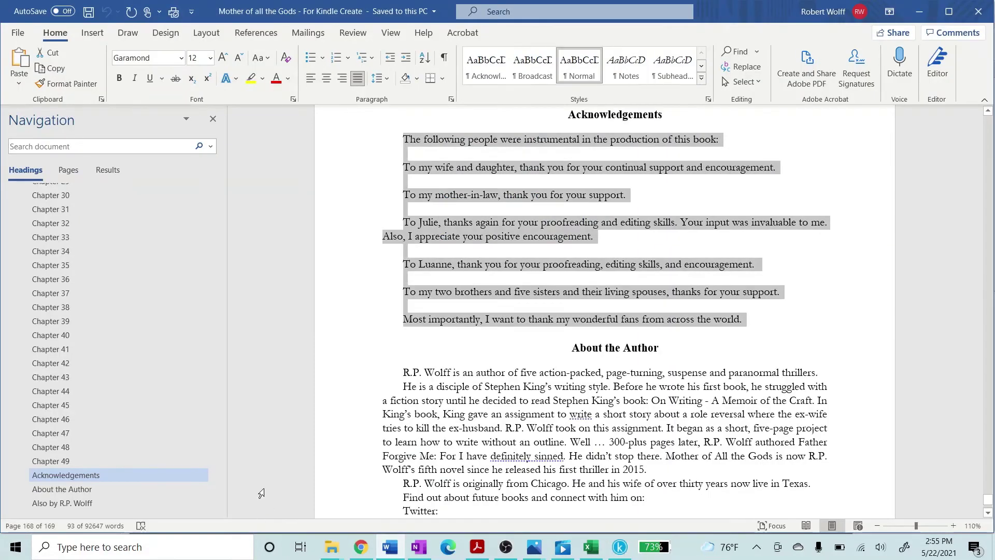
click(98, 490)
click(94, 501)
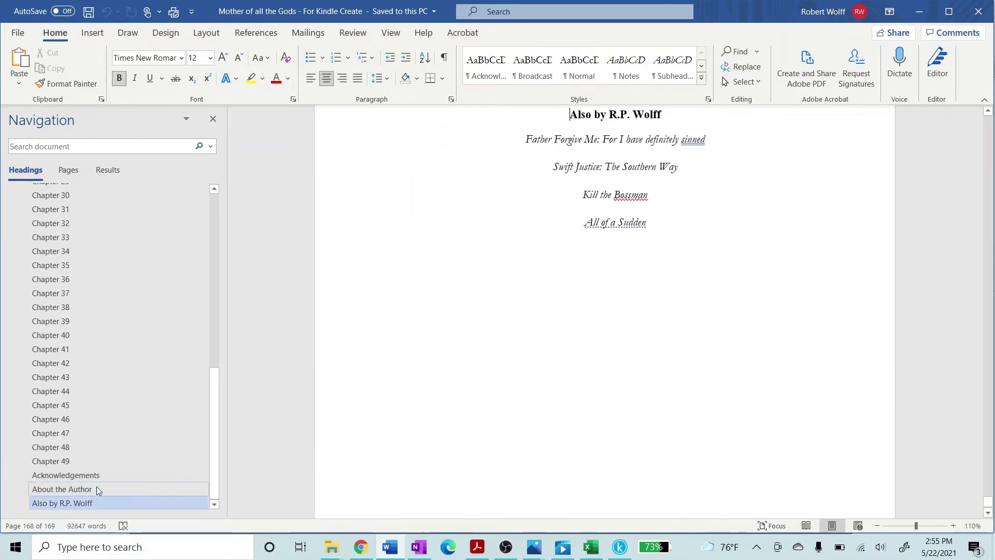
click(98, 473)
click(81, 462)
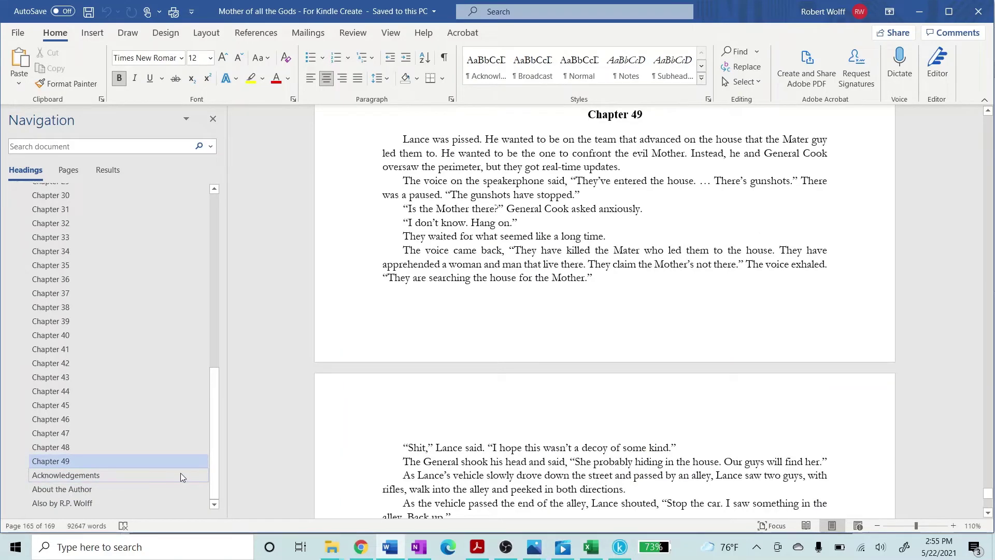
- Switch to Kindle Create and delete the duplicate Acknowledgements heading and its first four paragraphs from the end of Chapter 49
click(618, 547)
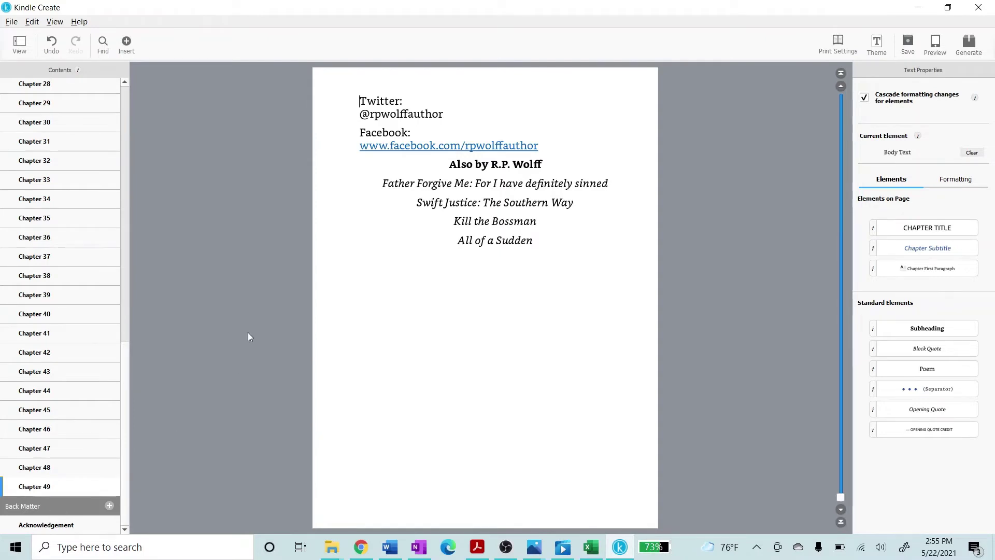
scroll(400, 329, up, 1)
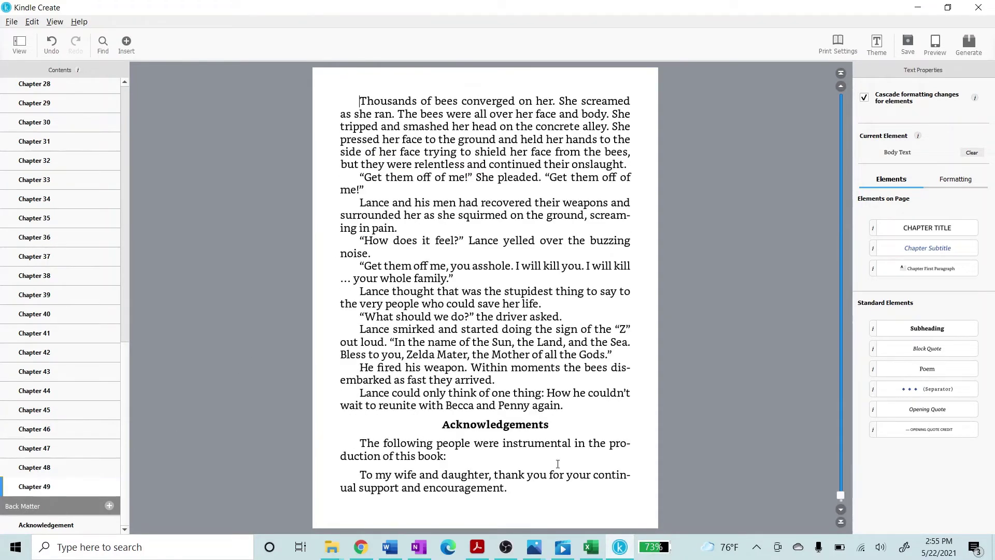
drag(442, 424, 508, 486)
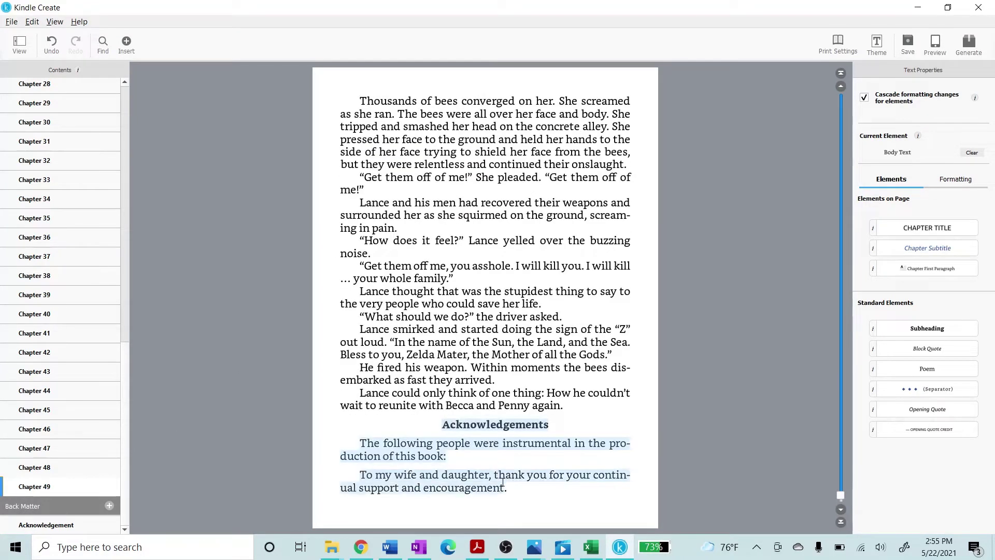
key(BackSpace)
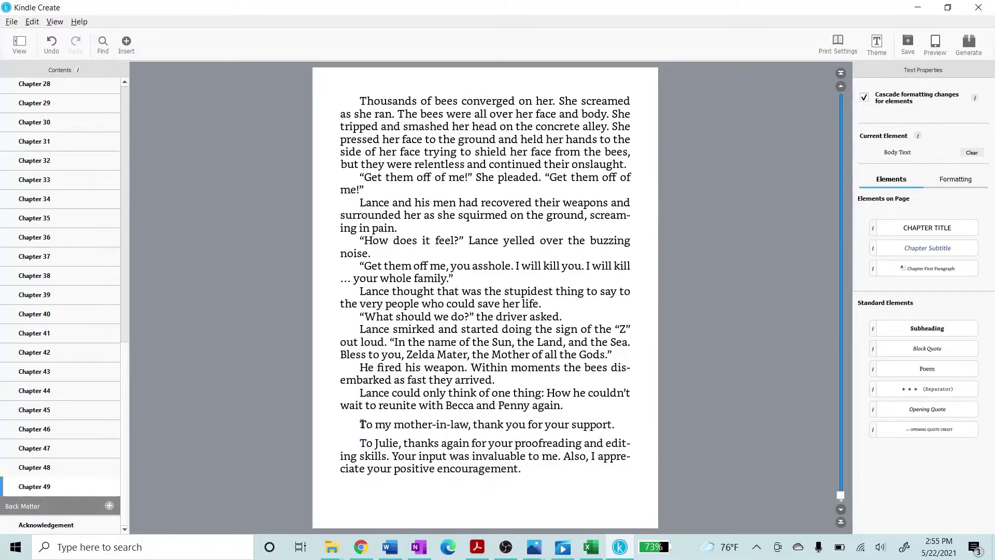
drag(360, 424, 520, 469)
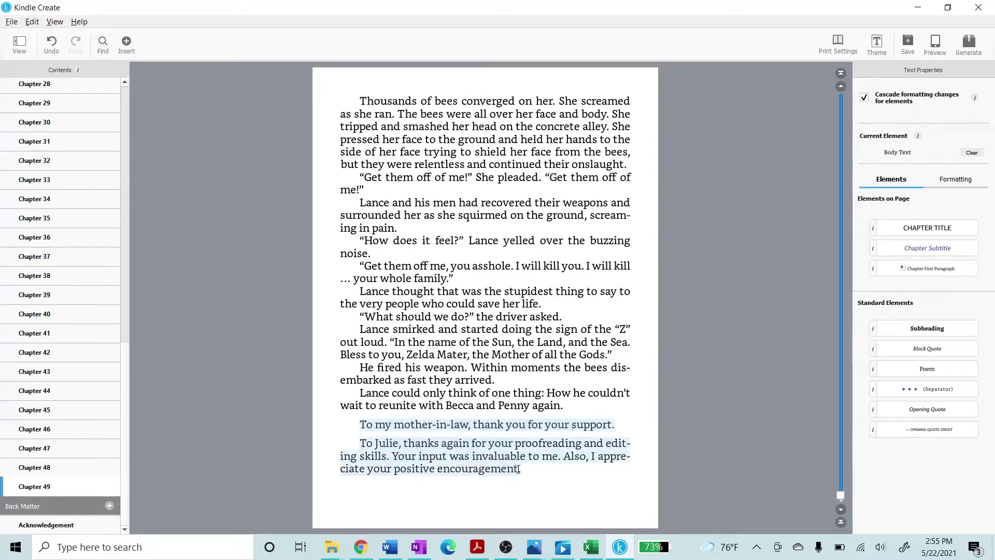
text(To Luanne, thank you for your proofreading, editing skills, and encouragement. To my two brothers and five sisters and their living spouses, thanks for your support.)
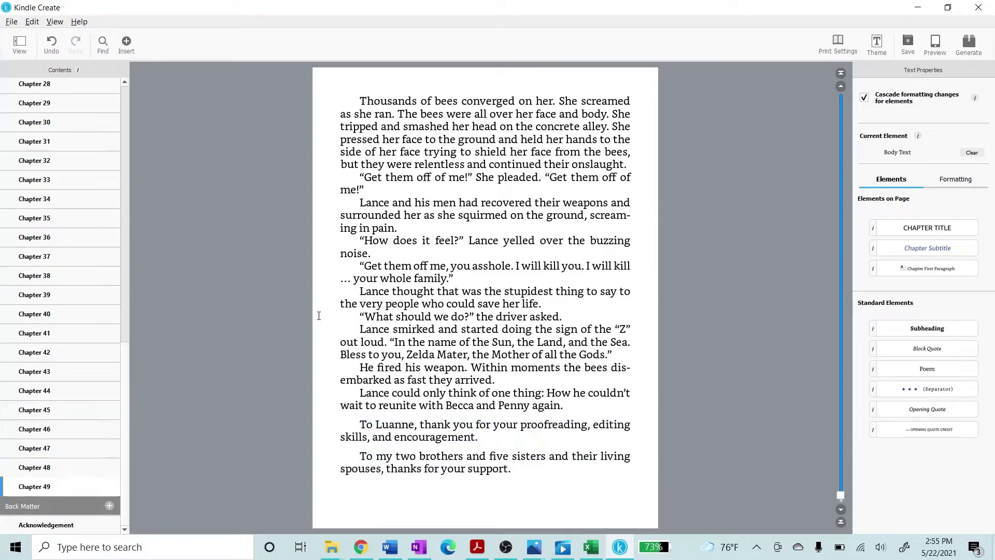
click(55, 256)
drag(126, 364, 136, 100)
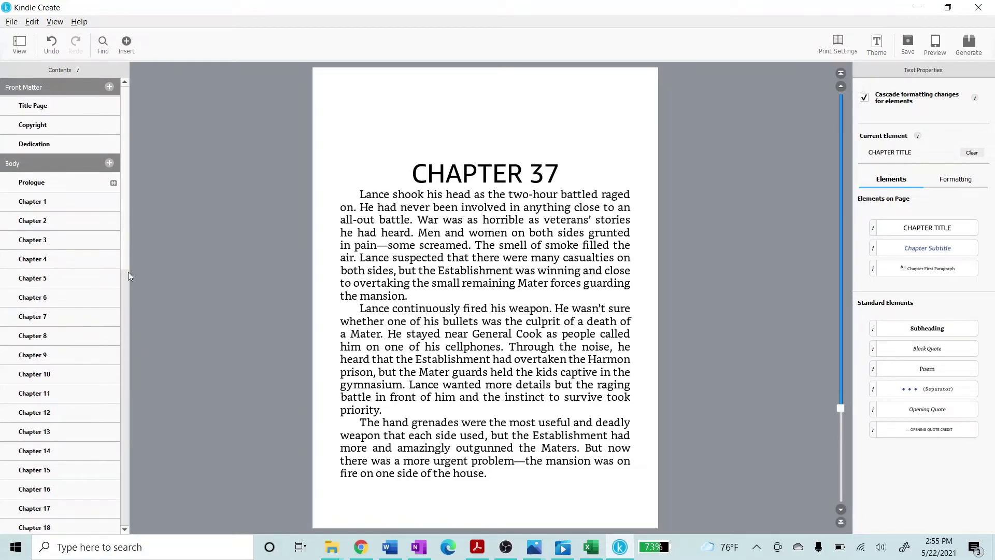
drag(128, 252, 130, 526)
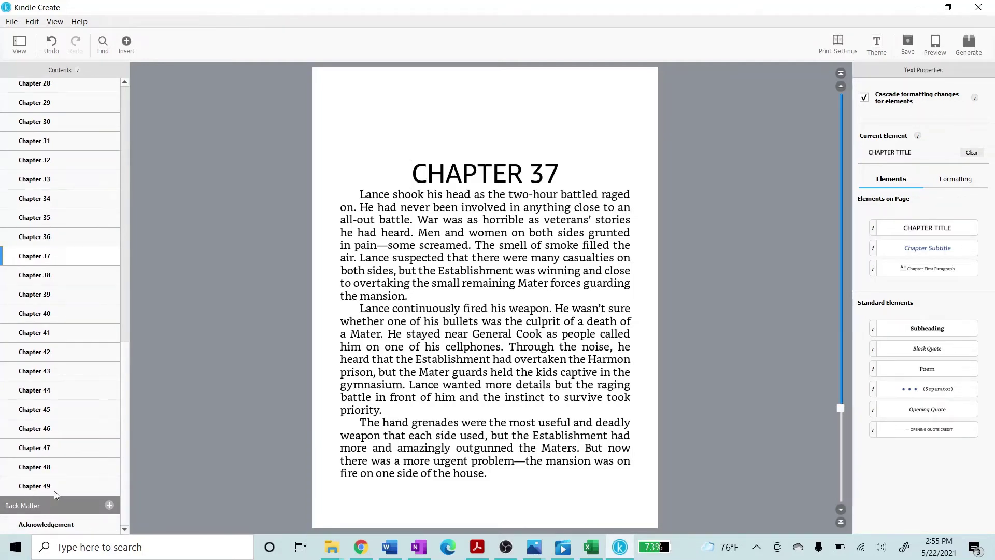
drag(126, 418, 148, 161)
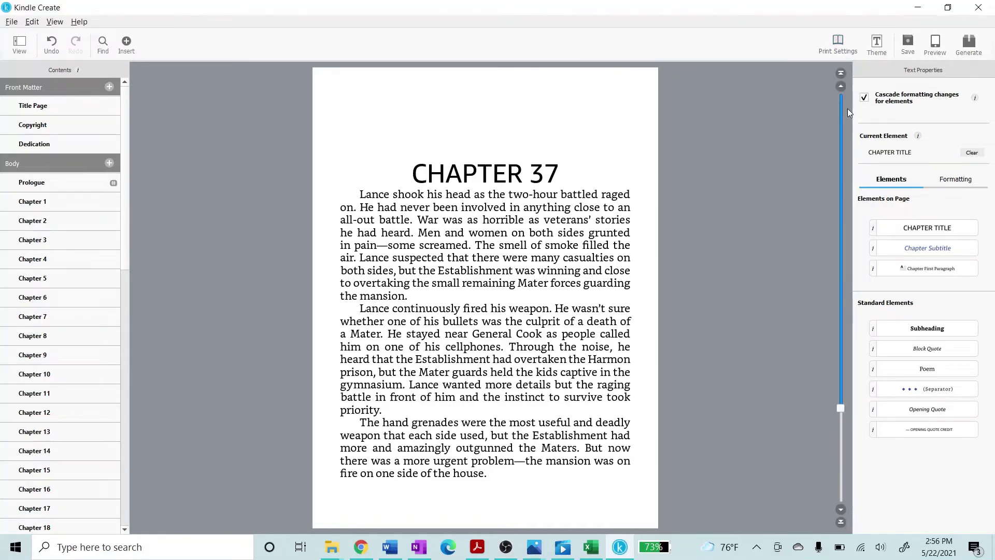
- Preview the Classic, Cosmos and Amour themes, and apply the Modern theme to the book
click(880, 45)
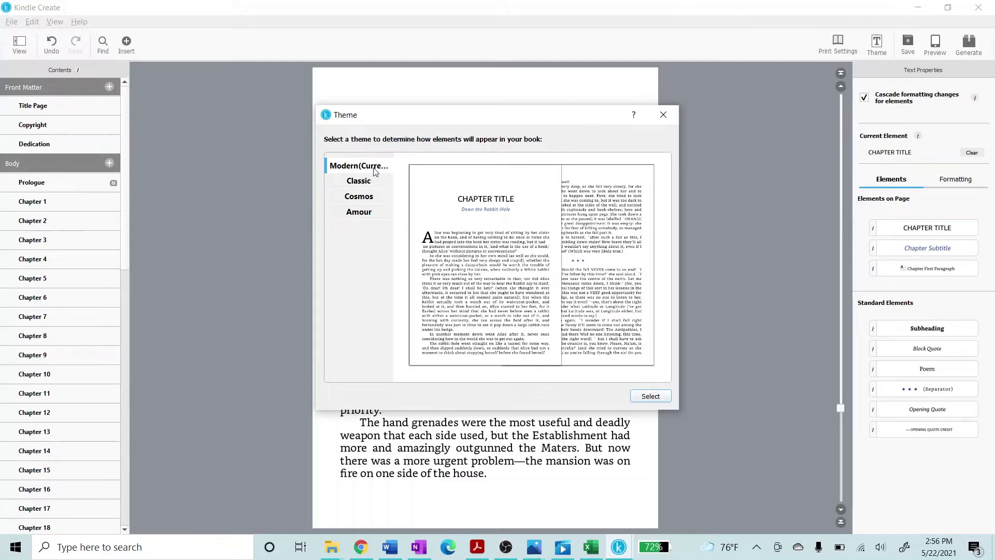
click(368, 182)
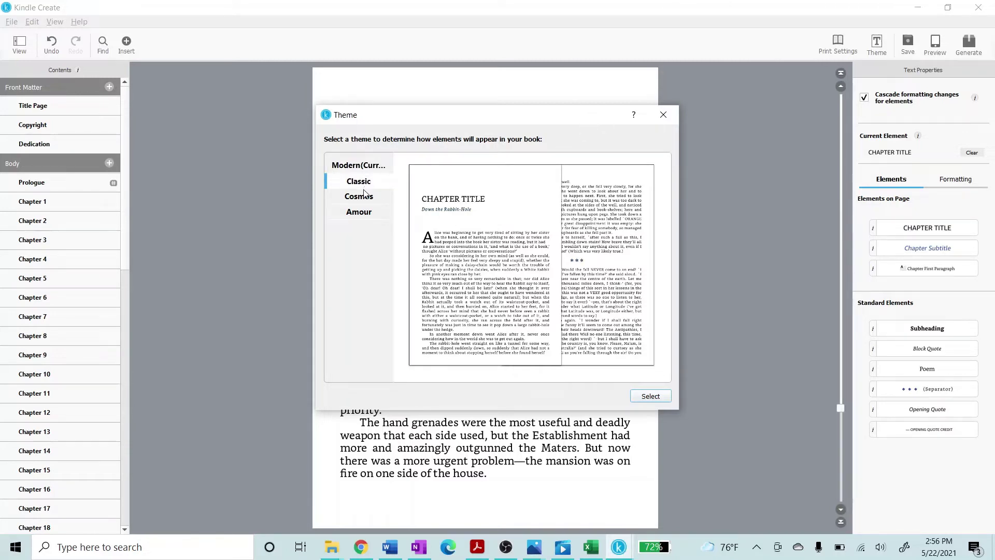
click(365, 196)
click(369, 214)
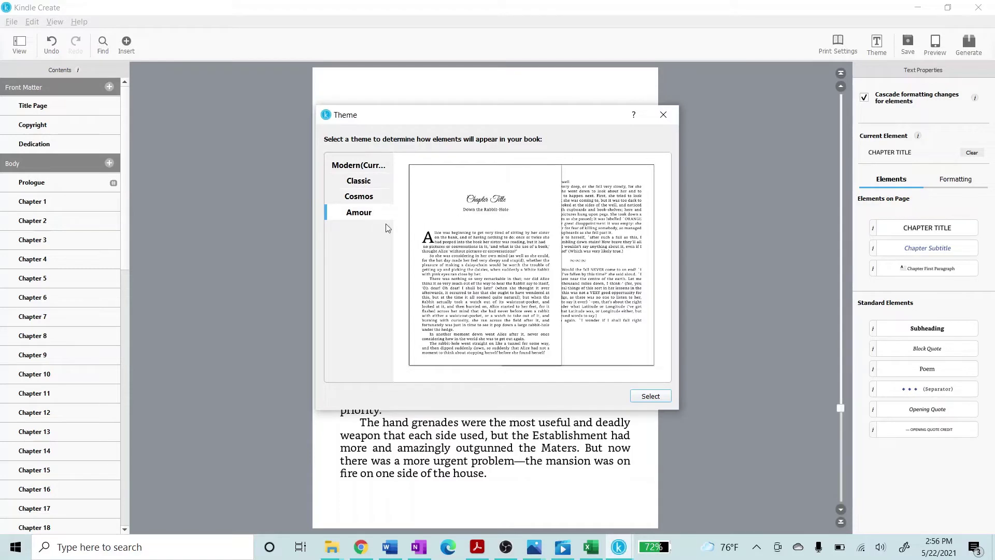
click(377, 171)
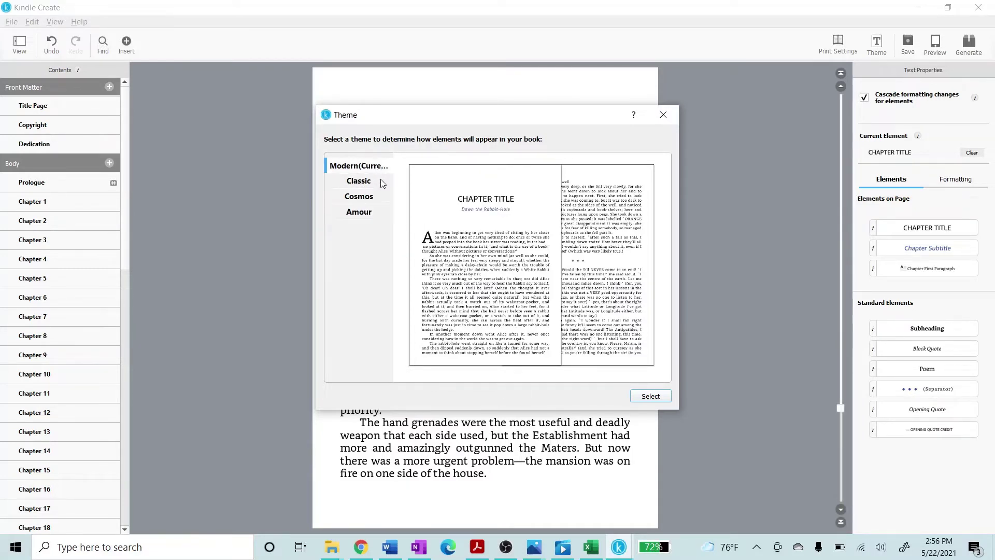
click(651, 397)
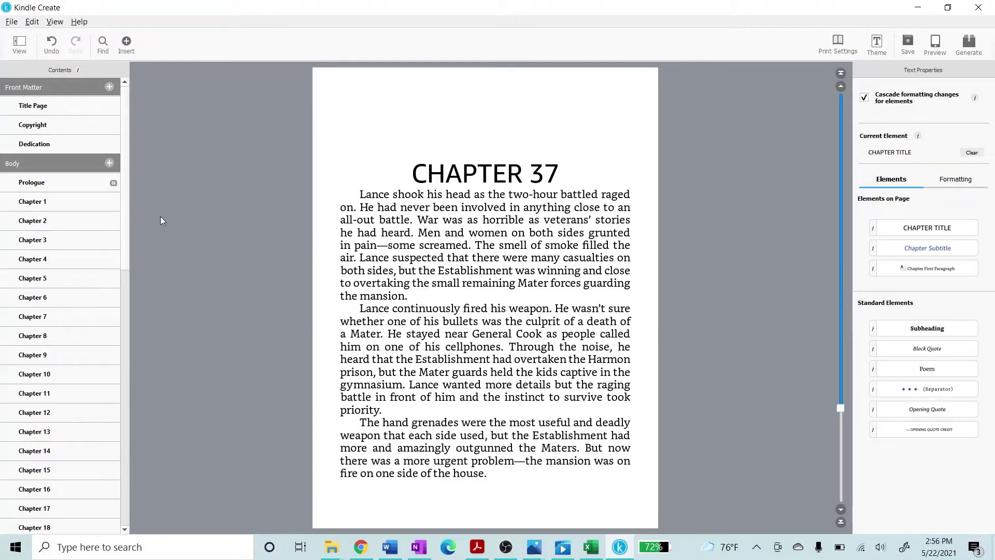
- Format the Prologue's "The Awakening" line as Chapter Subtitle and its opening paragraph as Chapter First Paragraph, and check the drop cap options
click(63, 187)
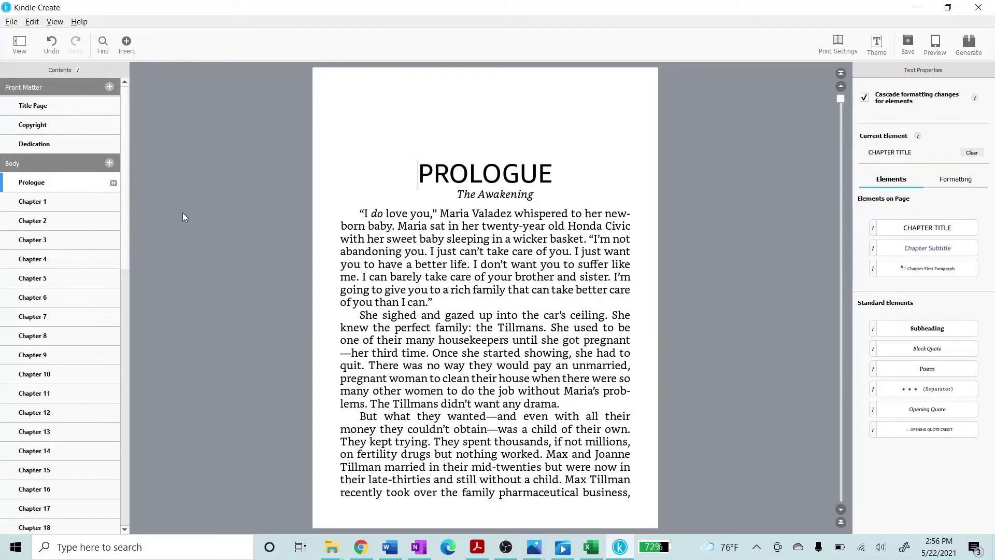
click(514, 195)
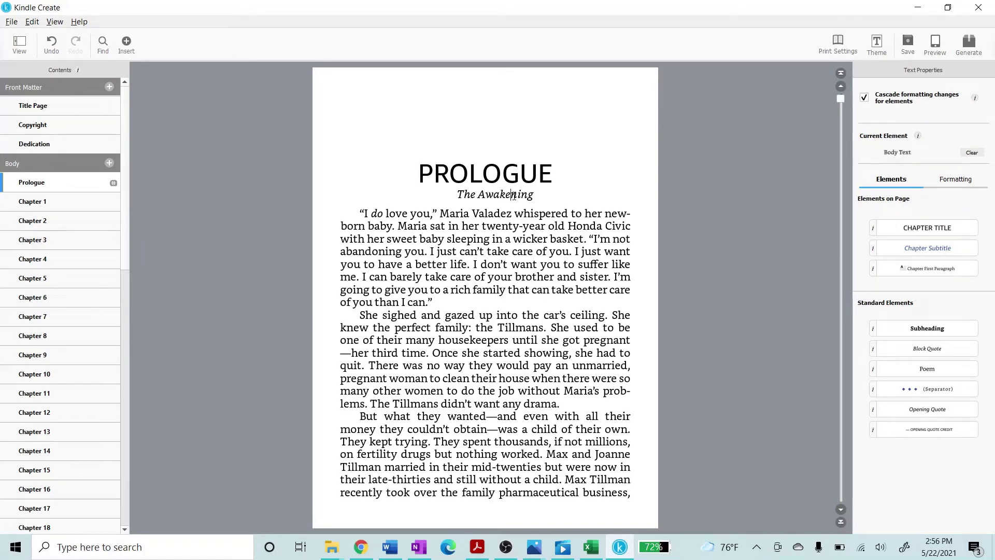
click(967, 254)
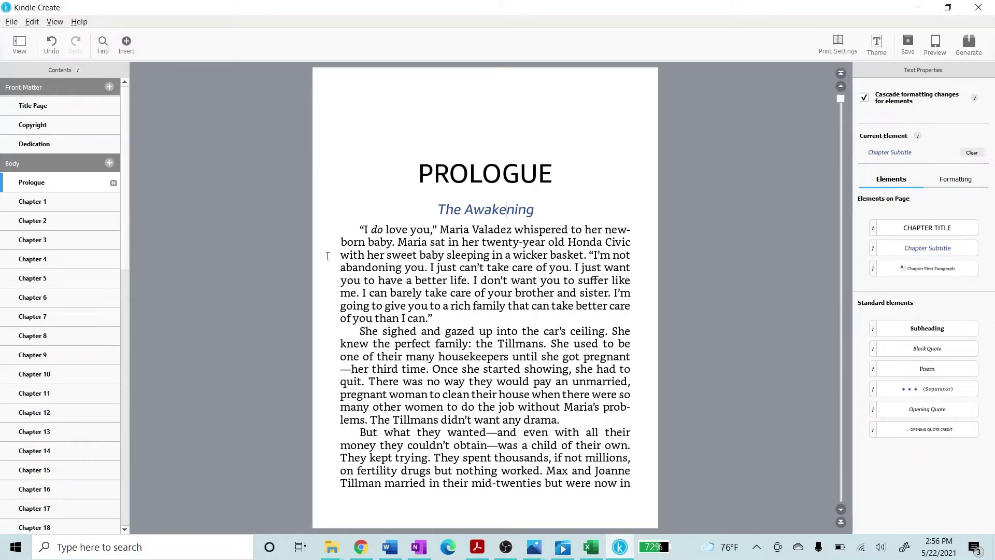
click(380, 249)
click(941, 269)
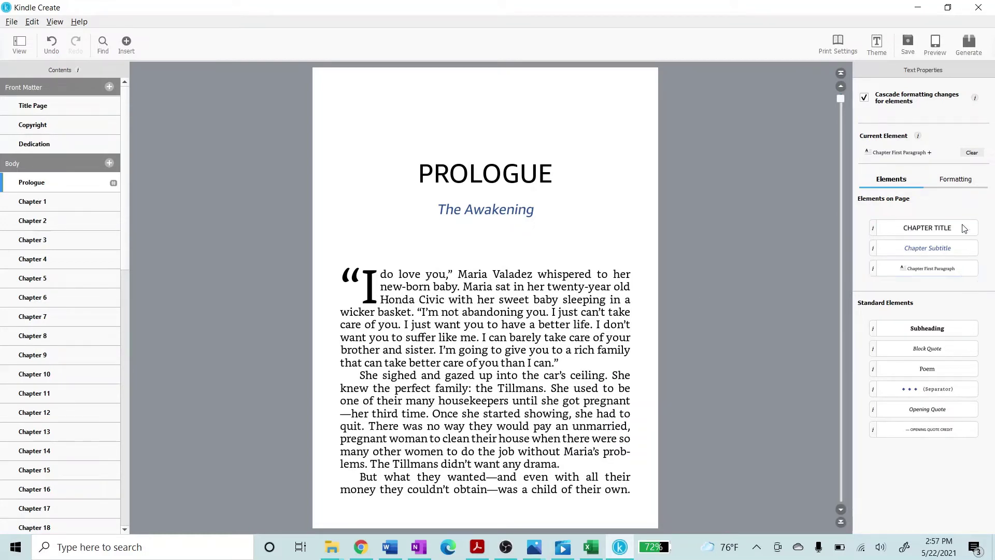
click(960, 181)
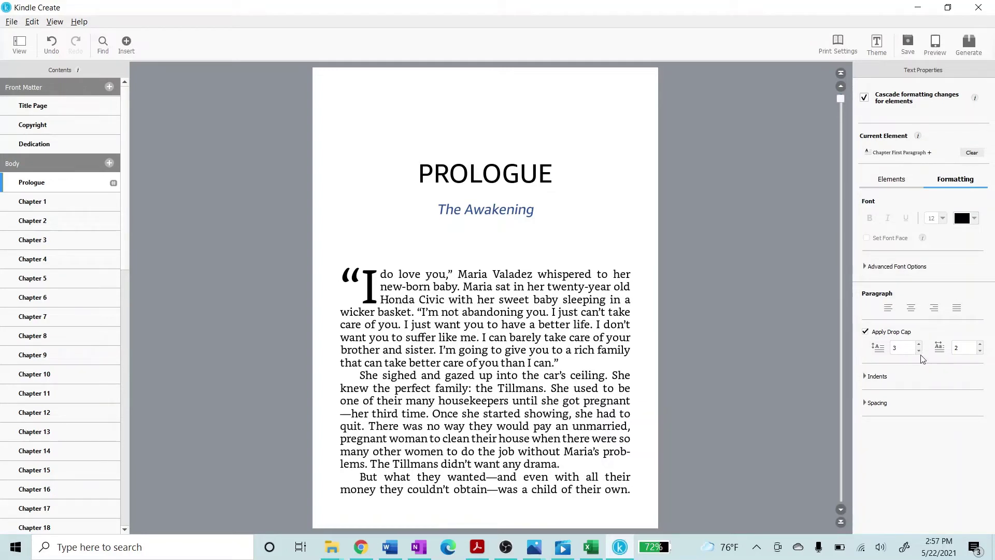
click(902, 186)
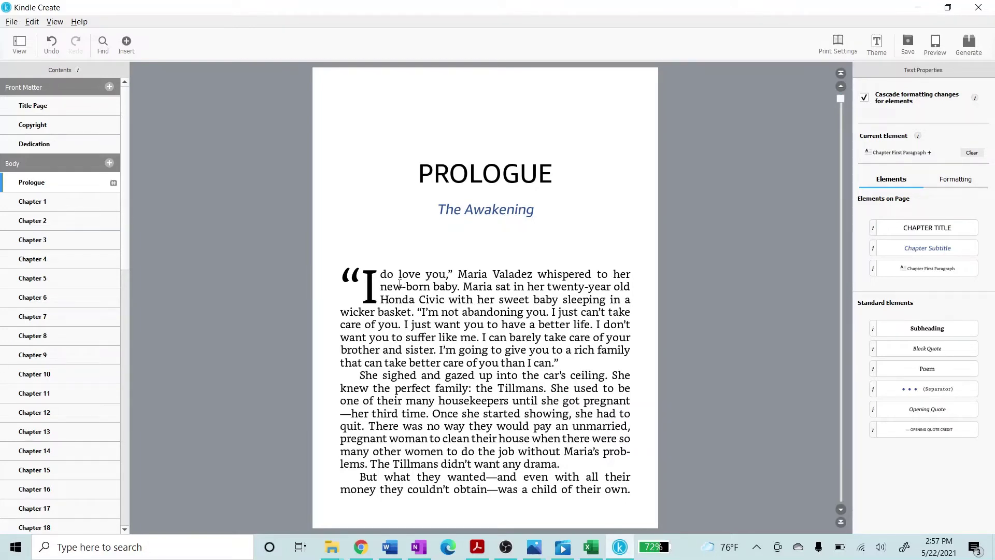
- Format Chapter 1's "Thirty-Five Years Later" line as Chapter Subtitle and its opening paragraph as Chapter First Paragraph
click(36, 204)
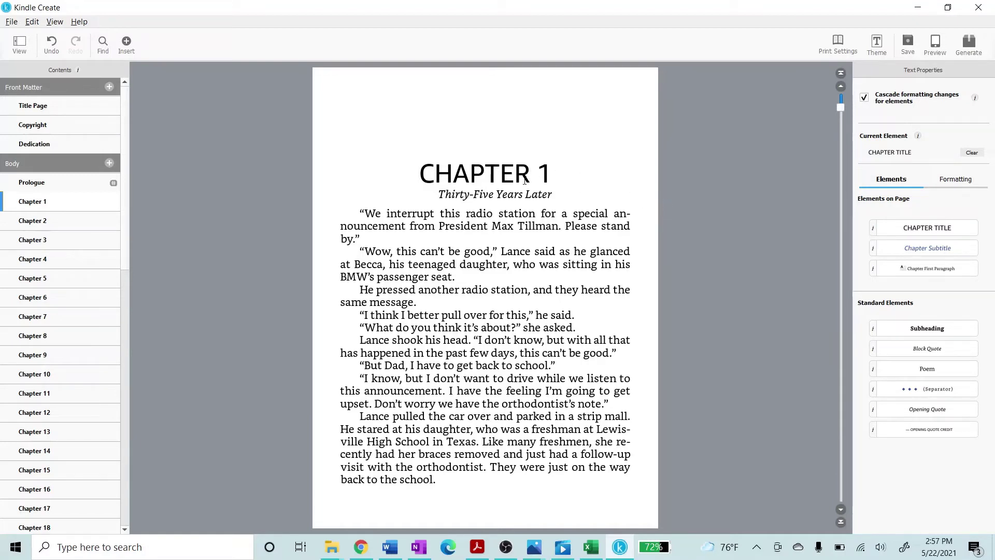
click(472, 195)
click(938, 250)
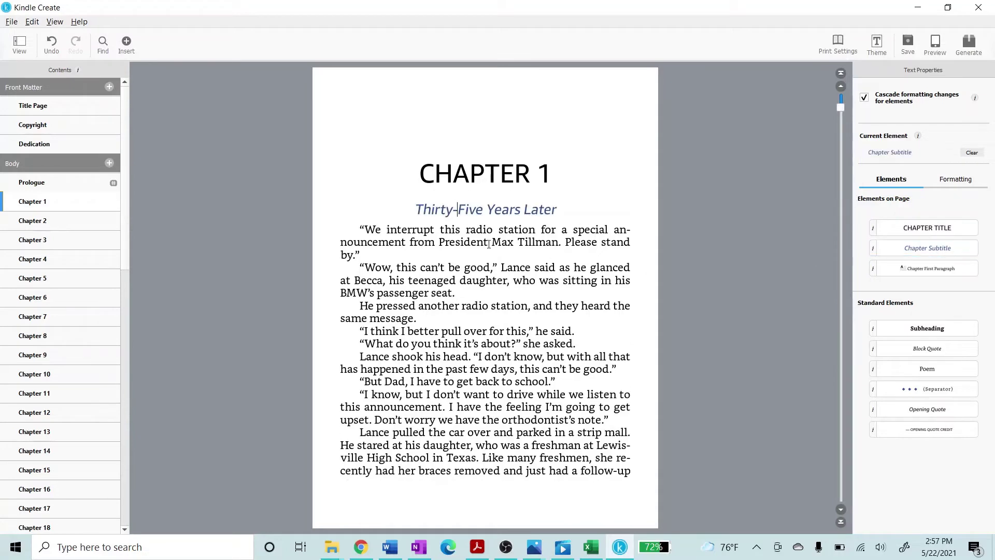
double_click(376, 229)
click(535, 229)
click(911, 268)
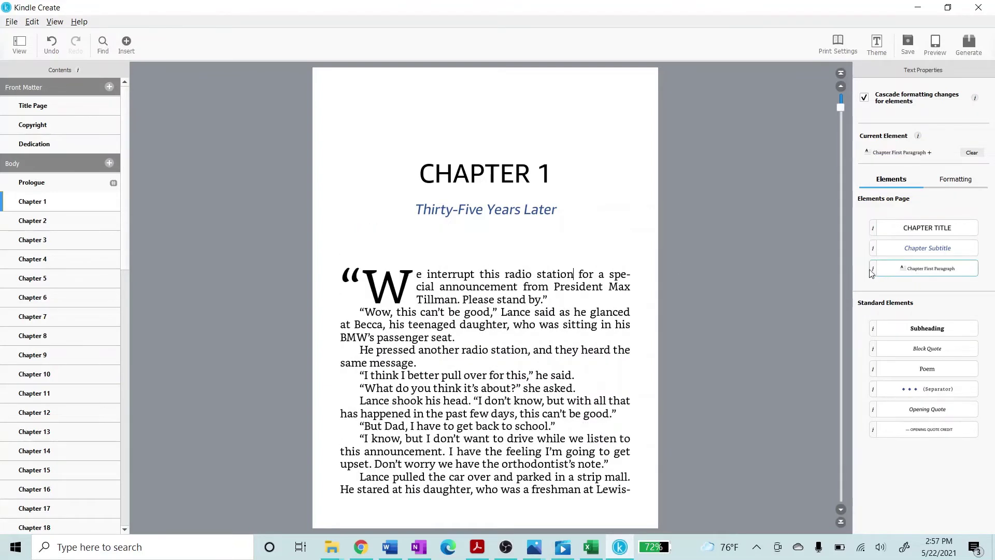
- Format the opening paragraph of Chapter 2 as Chapter First Paragraph
click(56, 226)
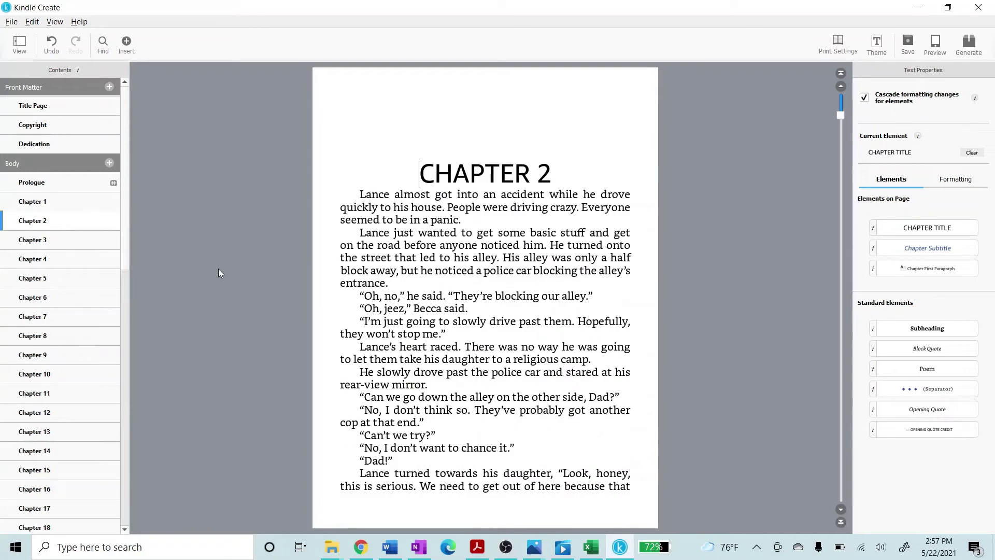
click(373, 197)
click(929, 267)
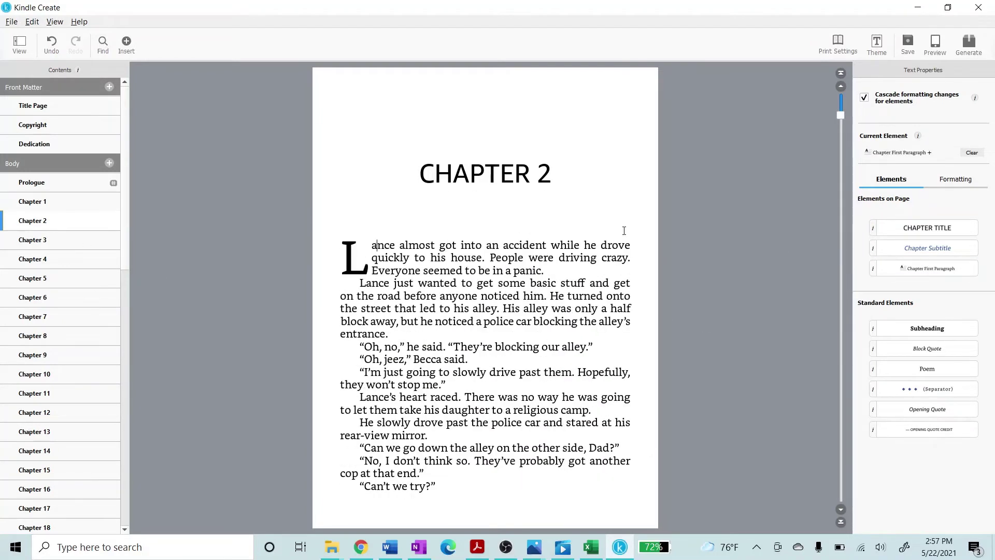
- Format the opening paragraph of Chapter 3 as Chapter First Paragraph
click(94, 246)
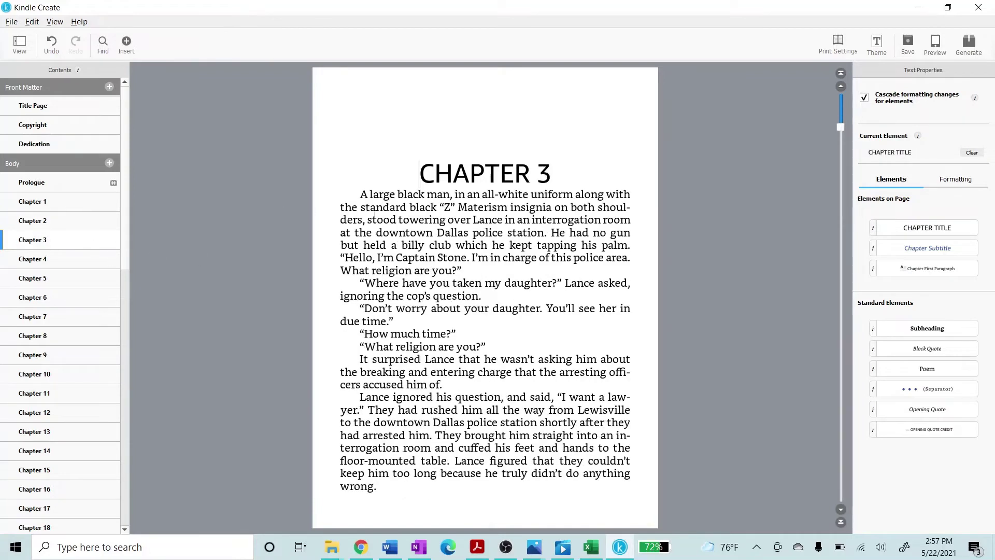
click(322, 282)
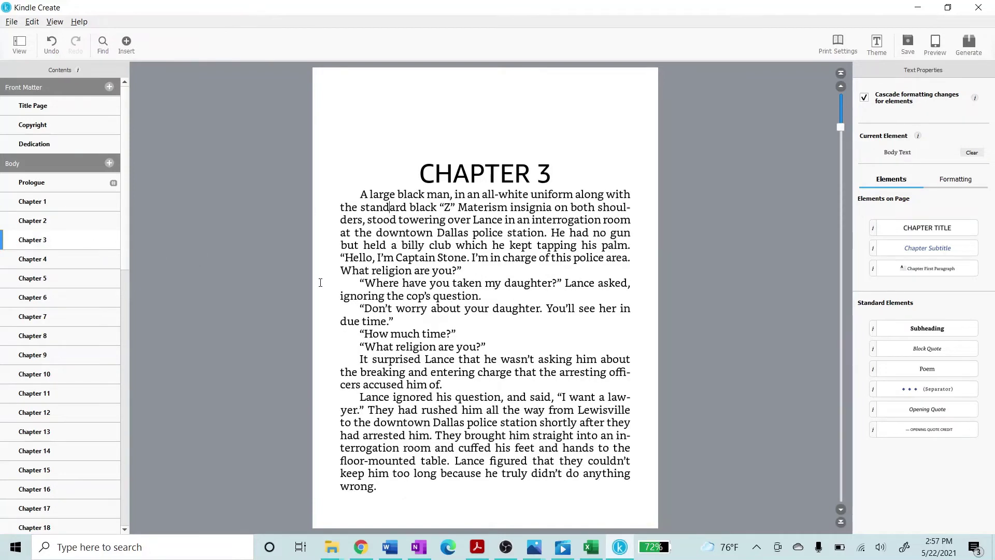
click(938, 269)
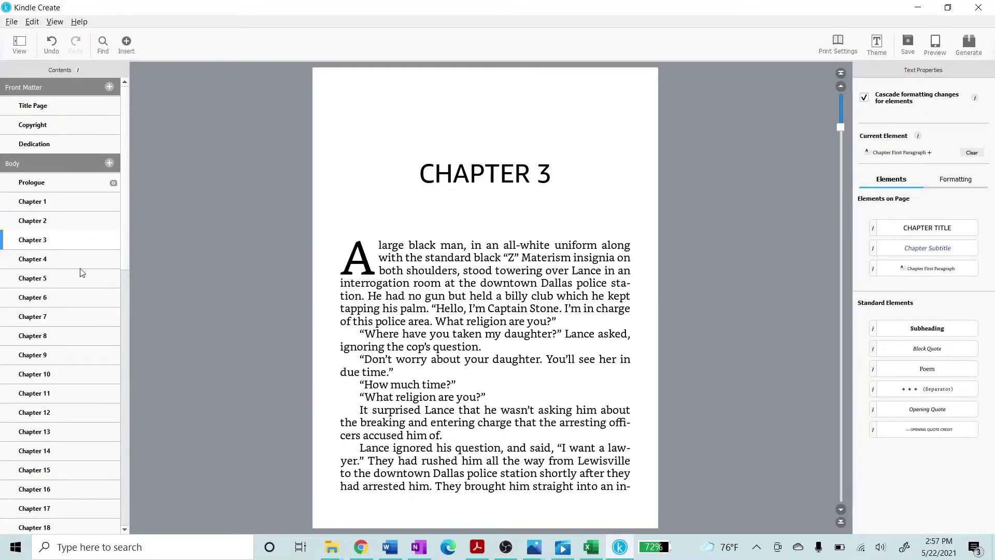
- Look through the pages of Chapter 1 to examine its scene break and indented speech passages, and check the openings of Chapters 2 and 3
click(61, 206)
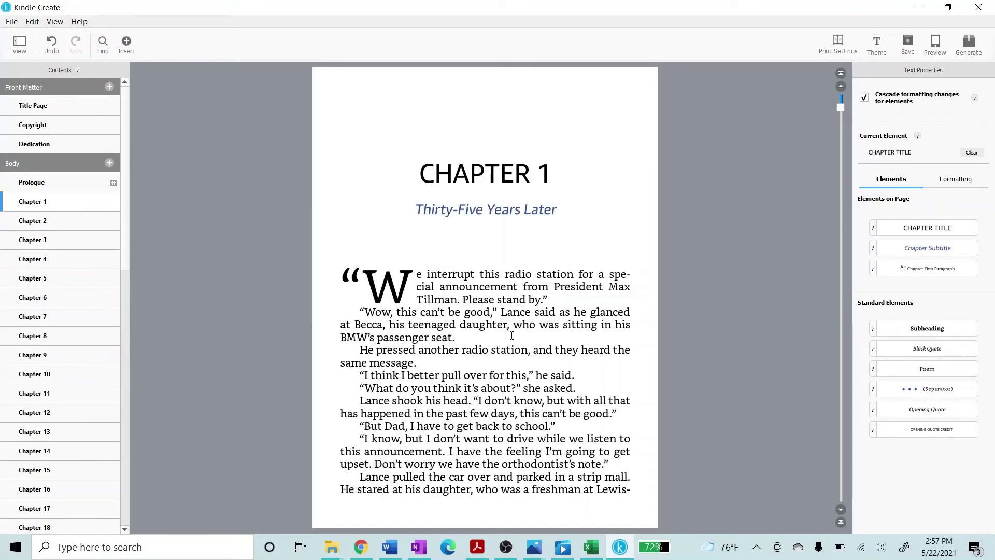
key(Page_Down)
key(Page_Down)
key(Page_Down)
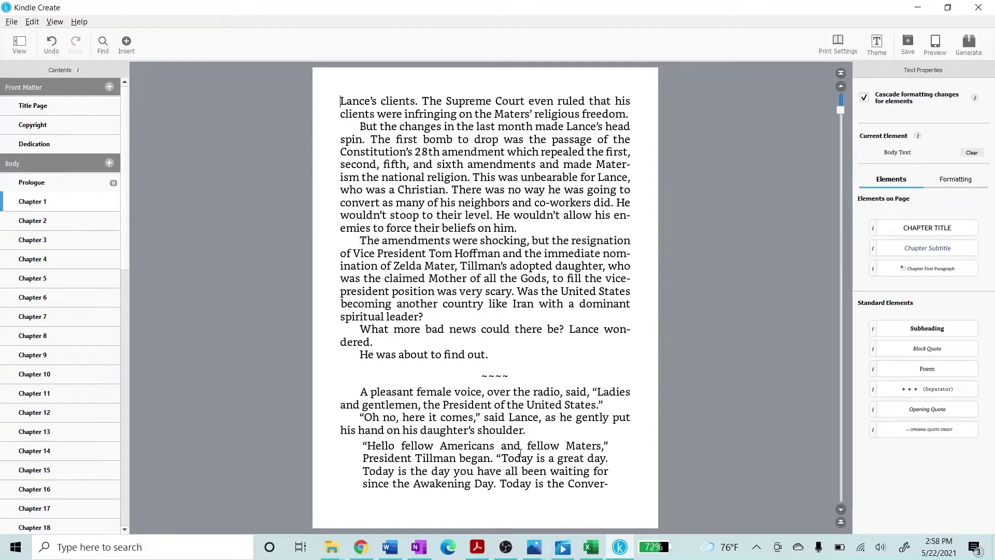
key(Page_Down)
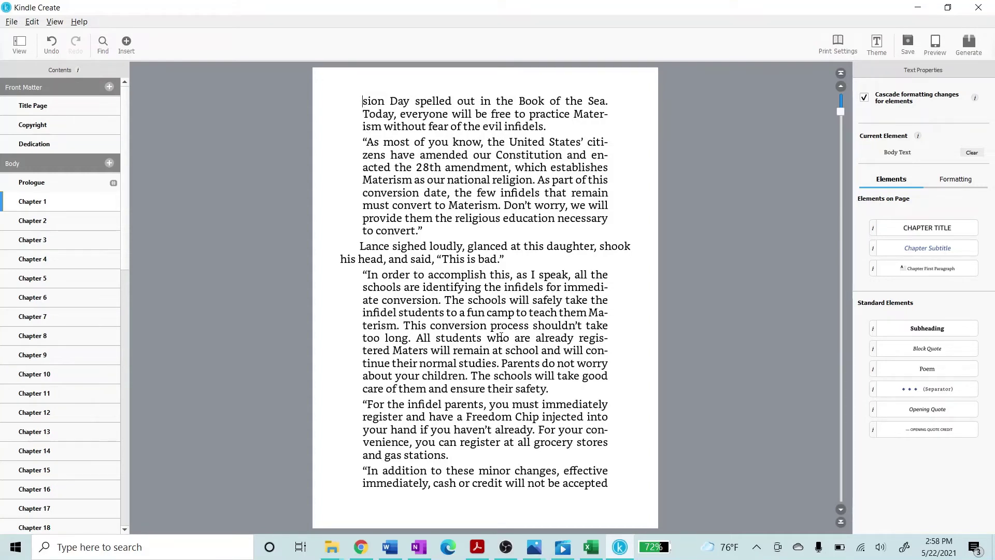
click(56, 259)
click(59, 222)
click(61, 240)
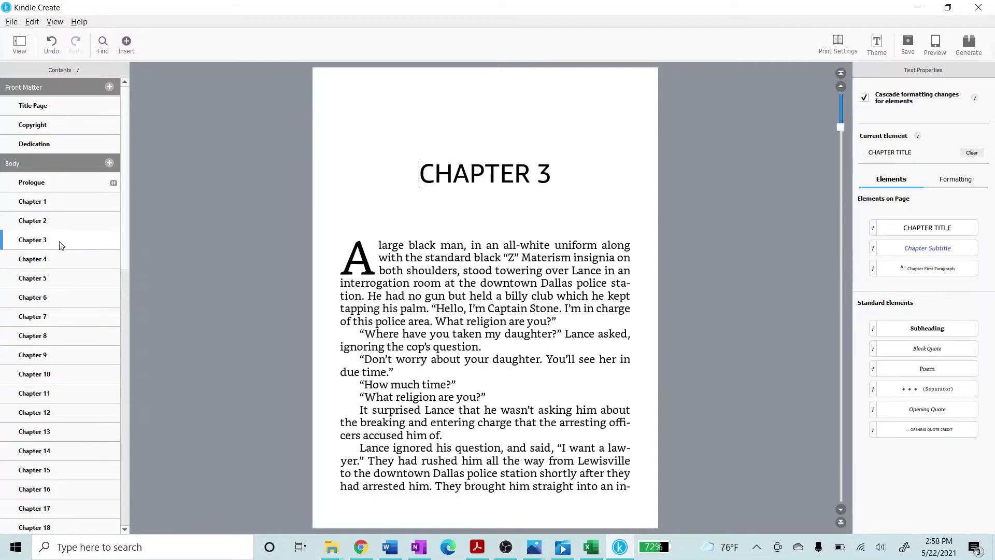
- Format the opening paragraph of Chapter 4 as Chapter First Paragraph
click(63, 259)
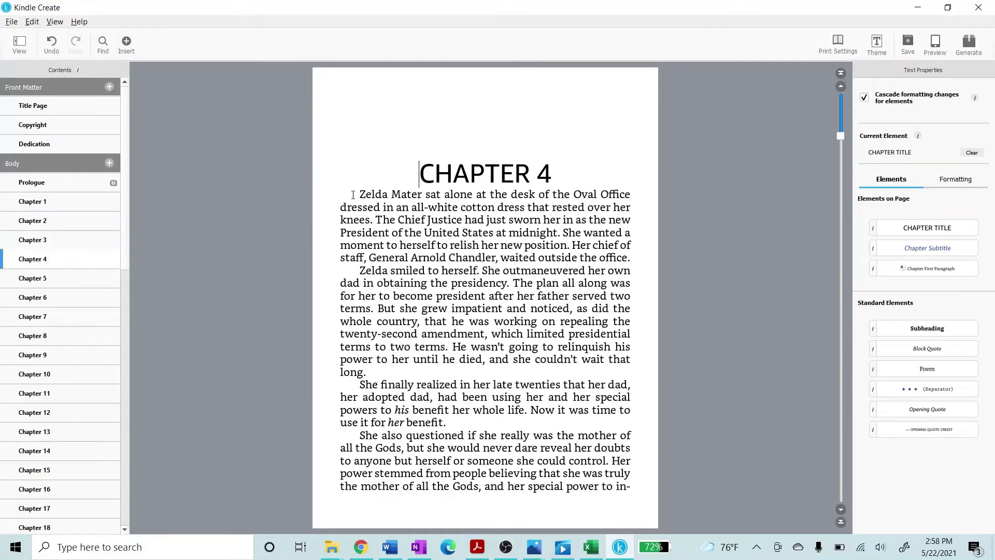
click(392, 207)
click(928, 268)
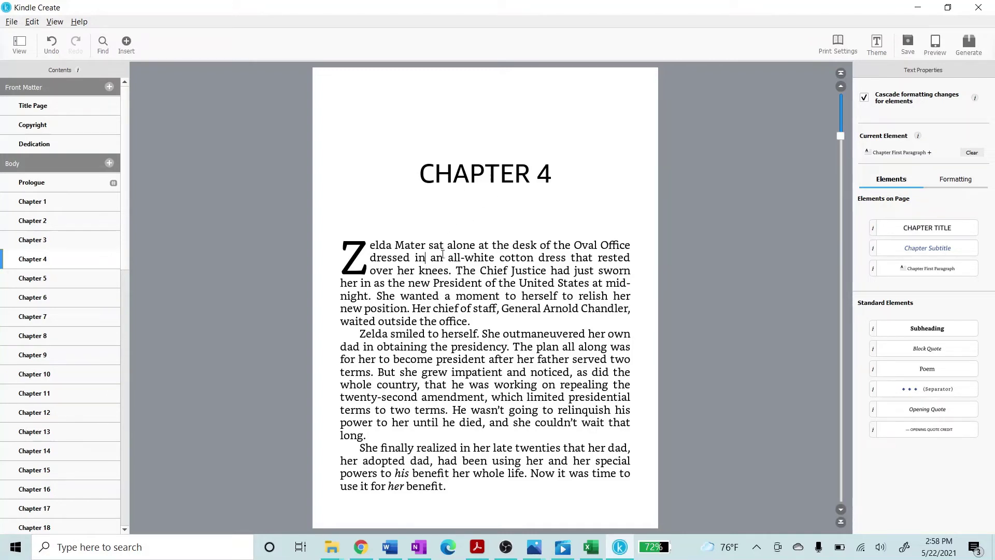
- Format the opening paragraph of Chapter 5 as Chapter First Paragraph
click(83, 280)
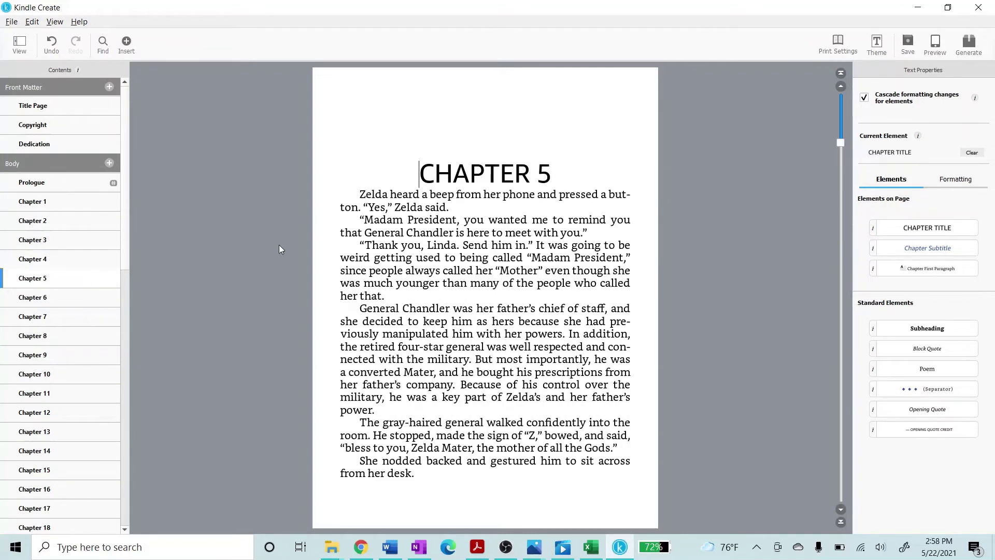
click(408, 194)
click(927, 269)
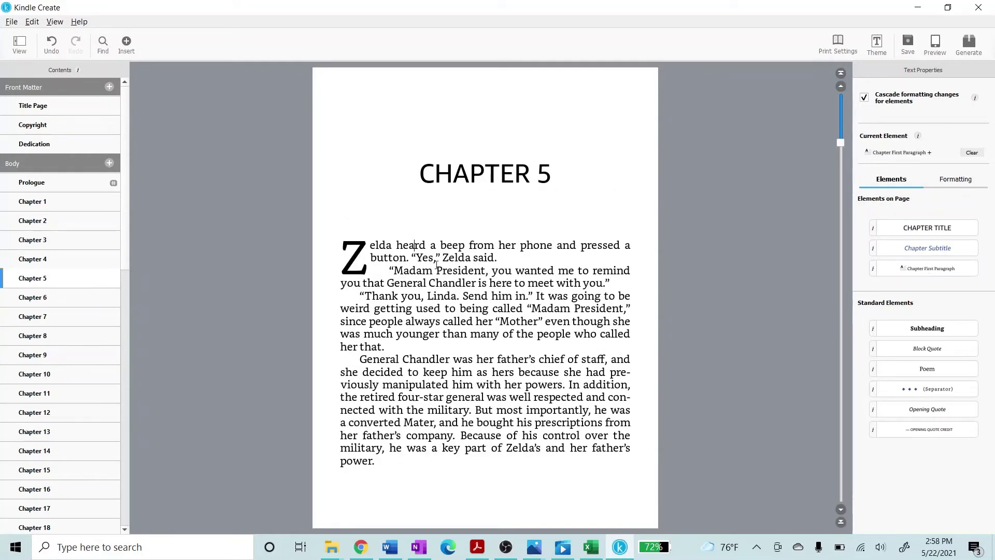
- Replace the "~~~~" scene break after "He was about to find out." in Chapter 1 with the Separator element
click(67, 206)
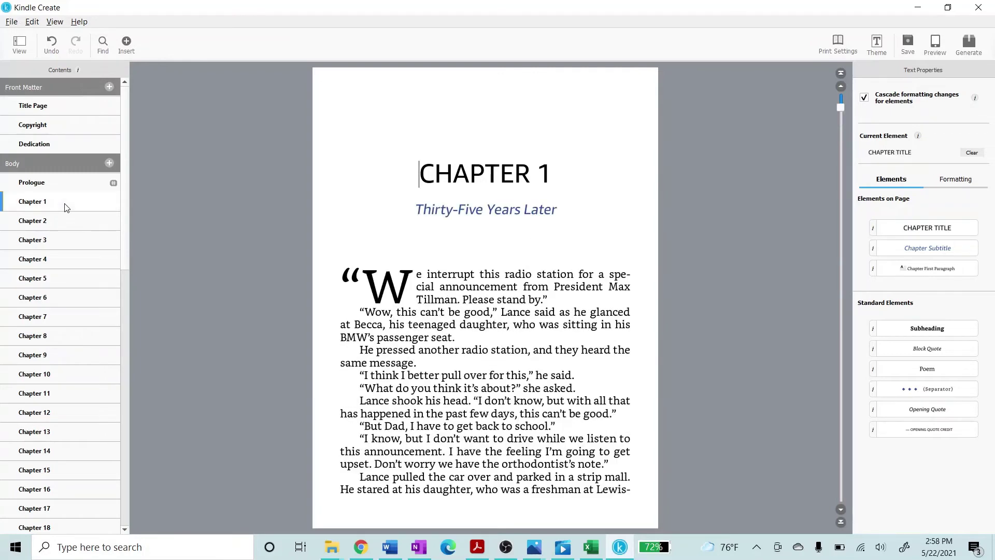
scroll(382, 342, down, 3)
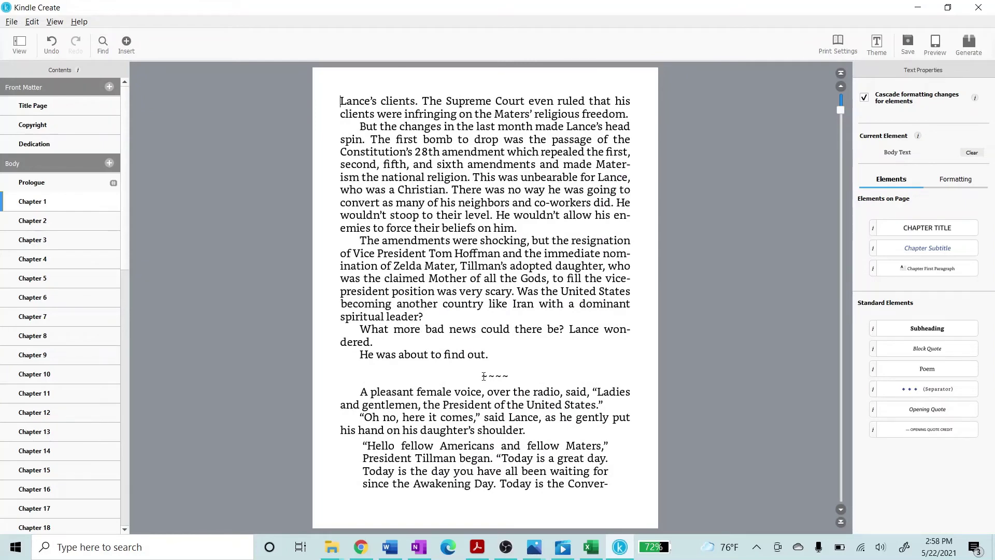
drag(484, 376, 508, 375)
click(950, 390)
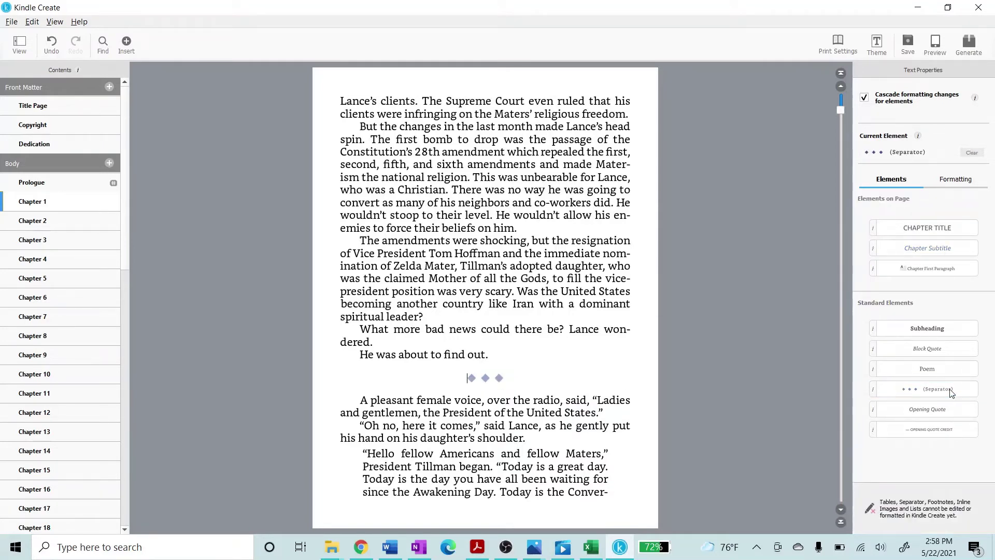
- Page through the rest of Chapter 1 and on into Chapter 6 to look for further scene breaks
key(Page_Down)
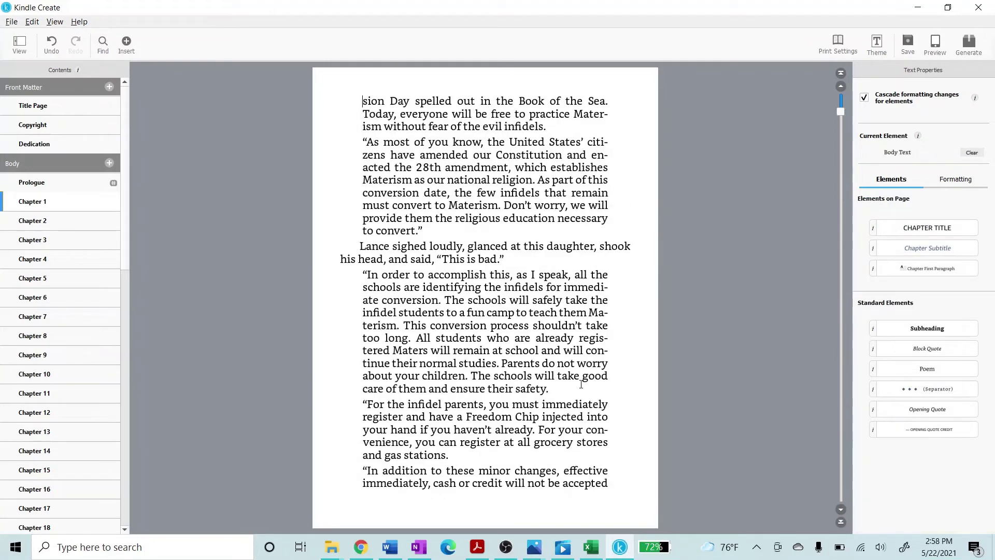
key(Page_Down)
key(Page_Down)
key(Page_Down)
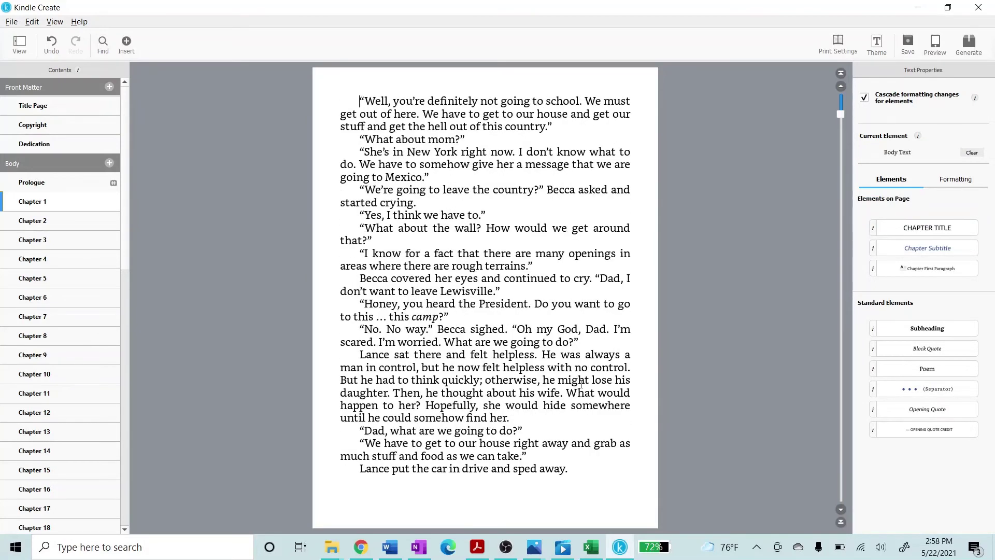
key(Page_Down)
key(Page_Down)
key(Page_Down)
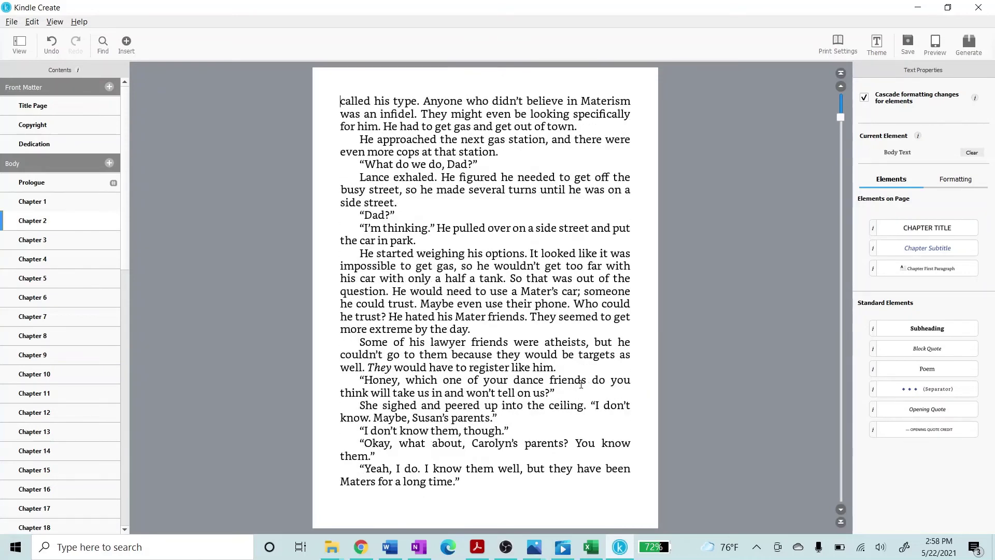
key(Page_Down)
key(Page_Down)
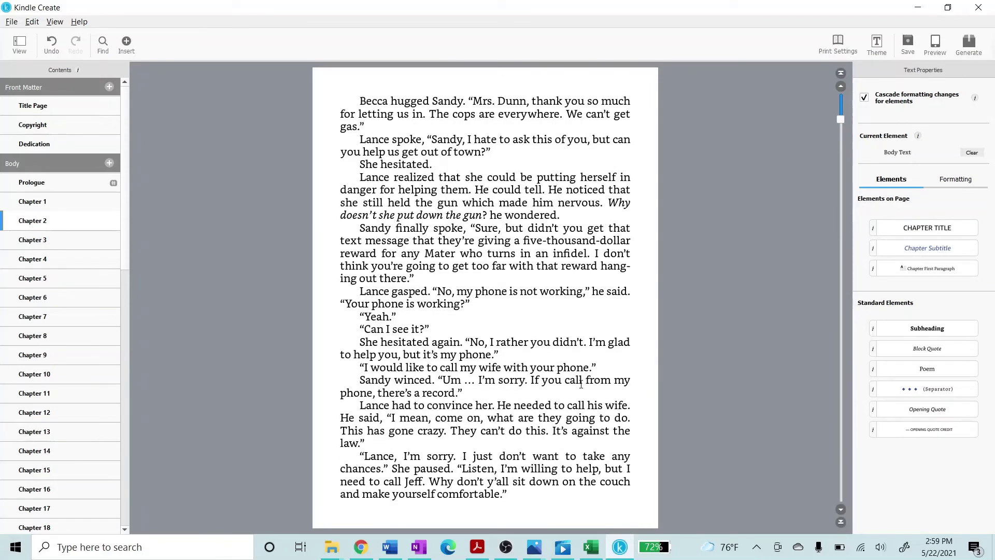
key(Page_Down)
key(Page_Down)
key(Page_Down)
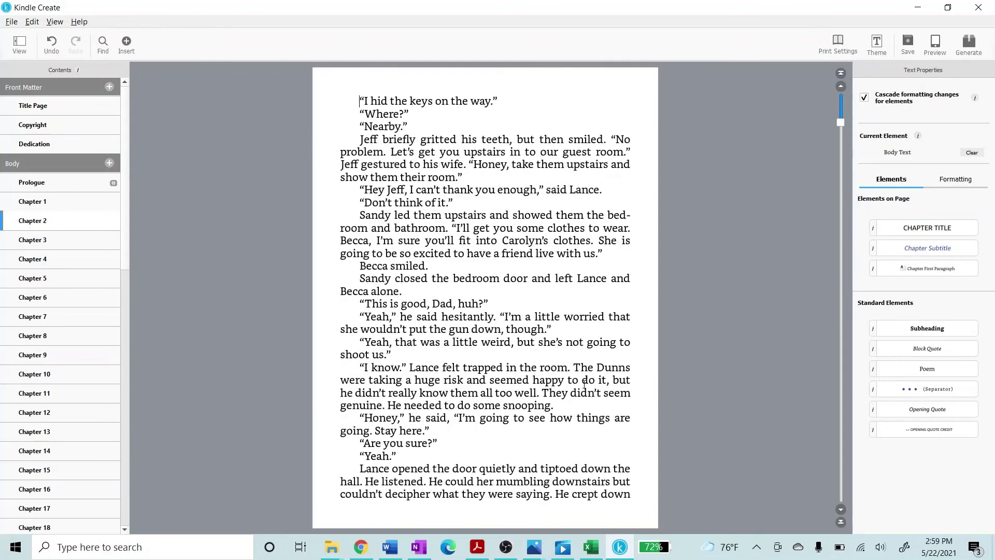
key(Page_Down)
key(Page_Down)
key(Page_Down)
key(Page_Down)
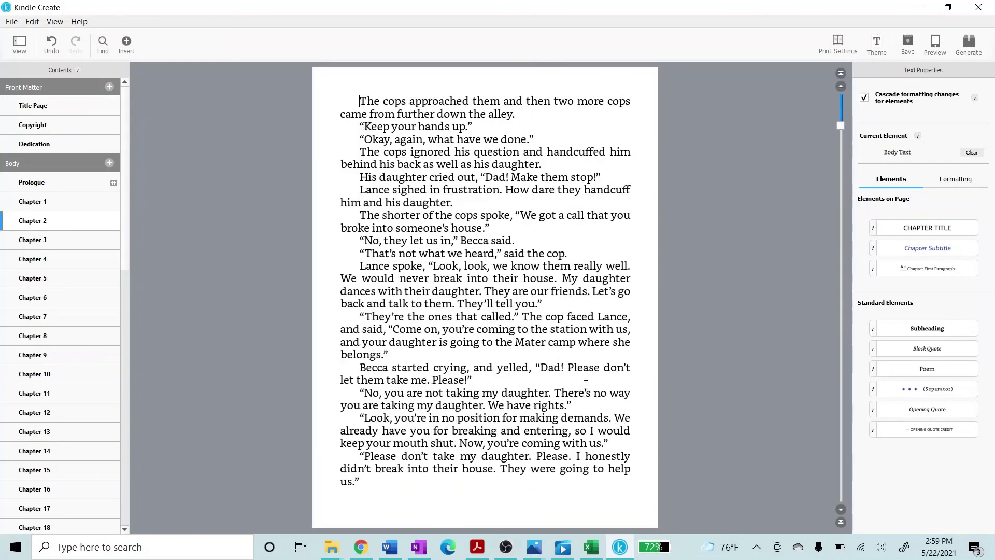
key(Page_Down)
key(Page_Down)
key(Page_Down)
key(Page_Down)
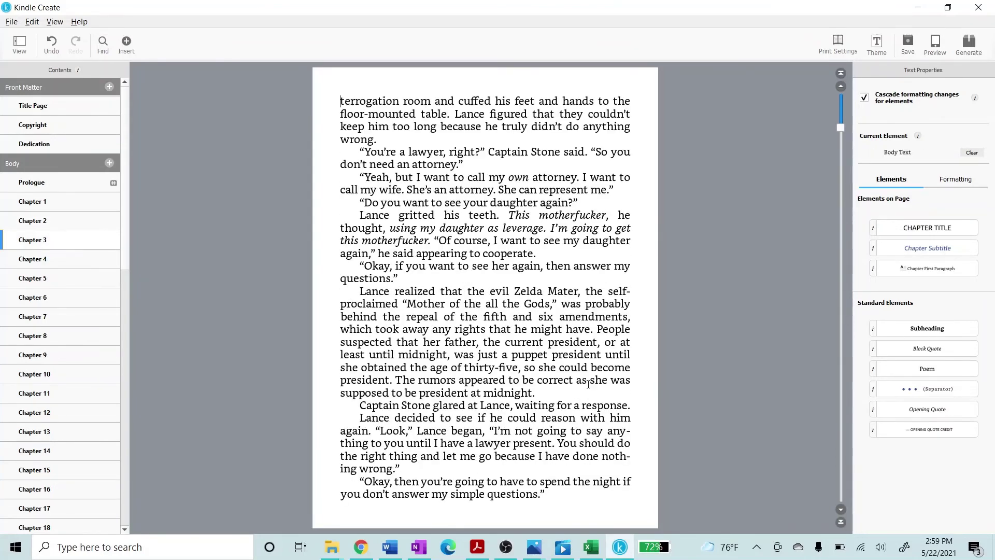
key(Page_Down)
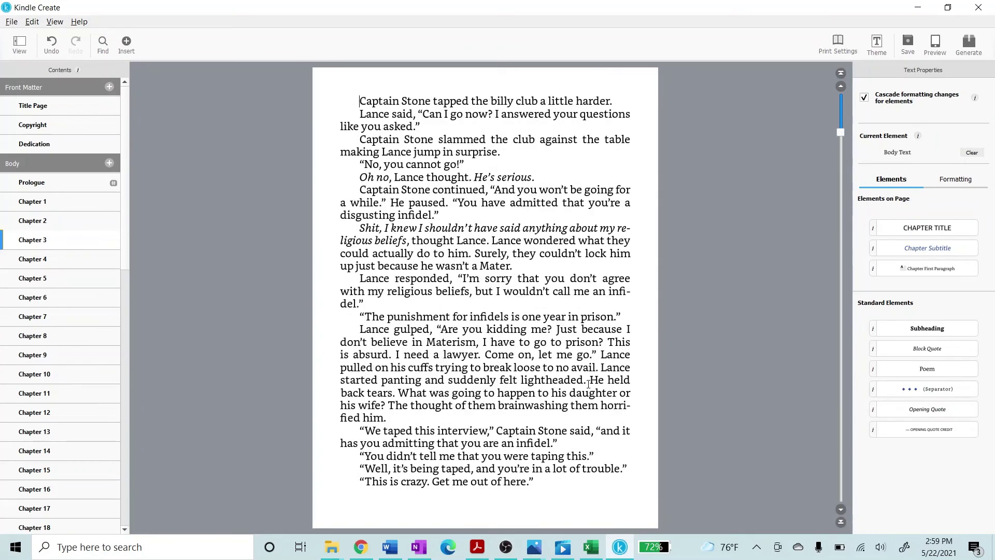
key(Page_Down)
key(Page_Down)
key(Page_Down)
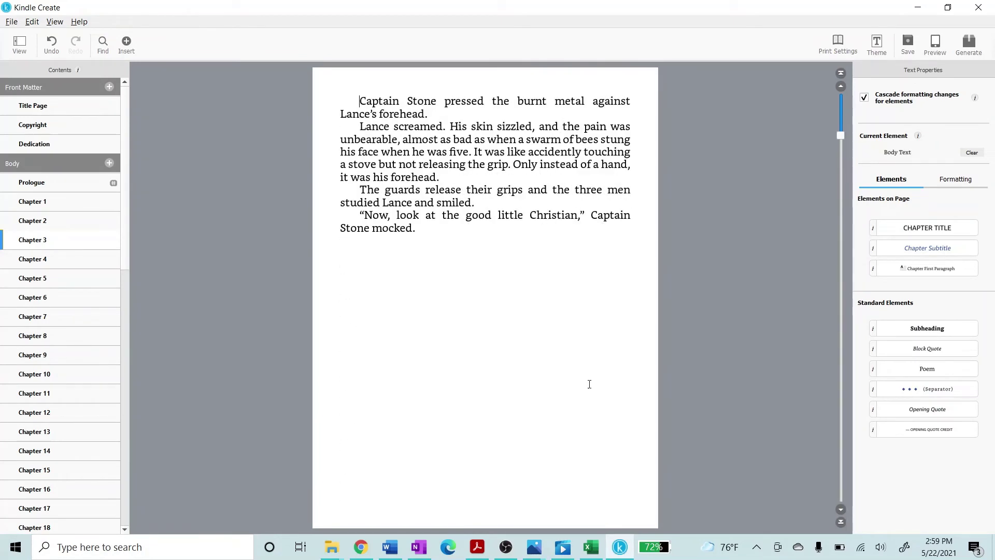
key(Page_Down)
key(Page_Down)
key(Page_Down)
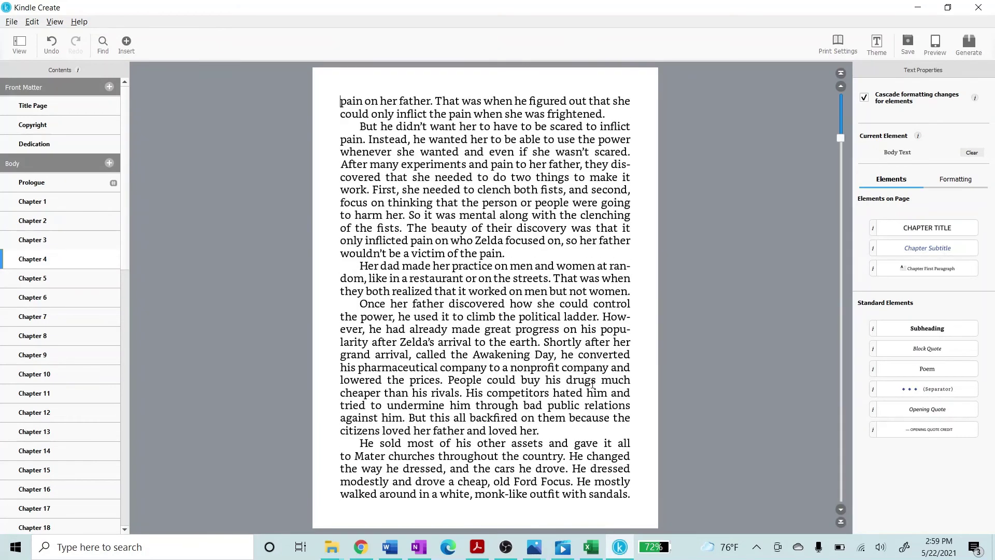
key(Page_Down)
key(Page_Down)
key(Page_Down)
key(Page_Down)
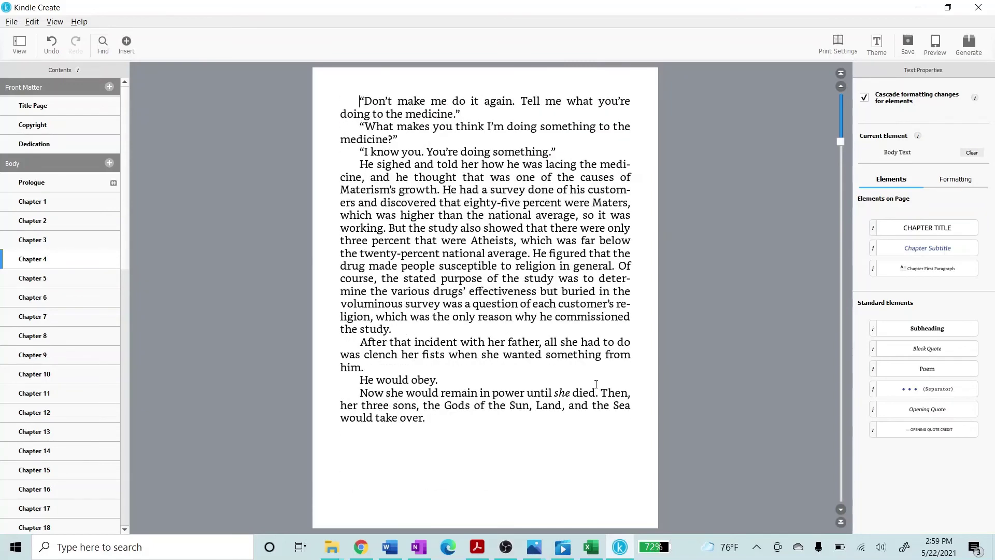
key(Page_Down)
key(Page_Down)
key(Page_Down)
key(Page_Down)
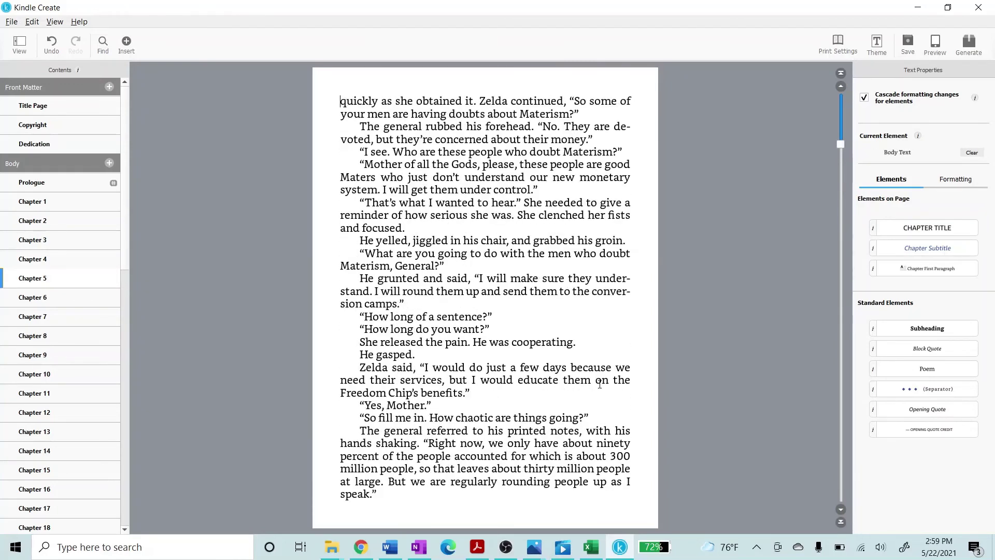
key(Page_Down)
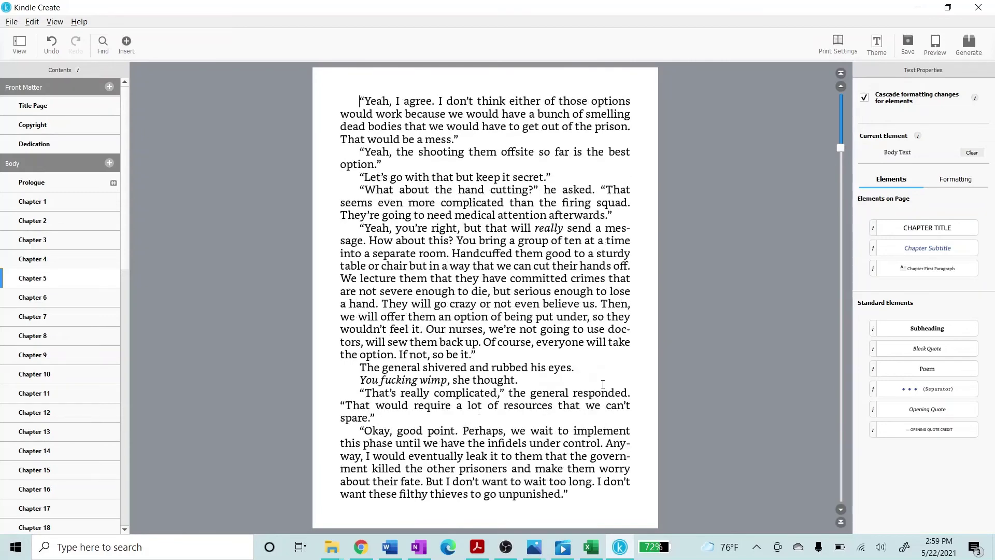
key(Page_Down)
key(Page_Down)
key(Page_Down)
key(Page_Down)
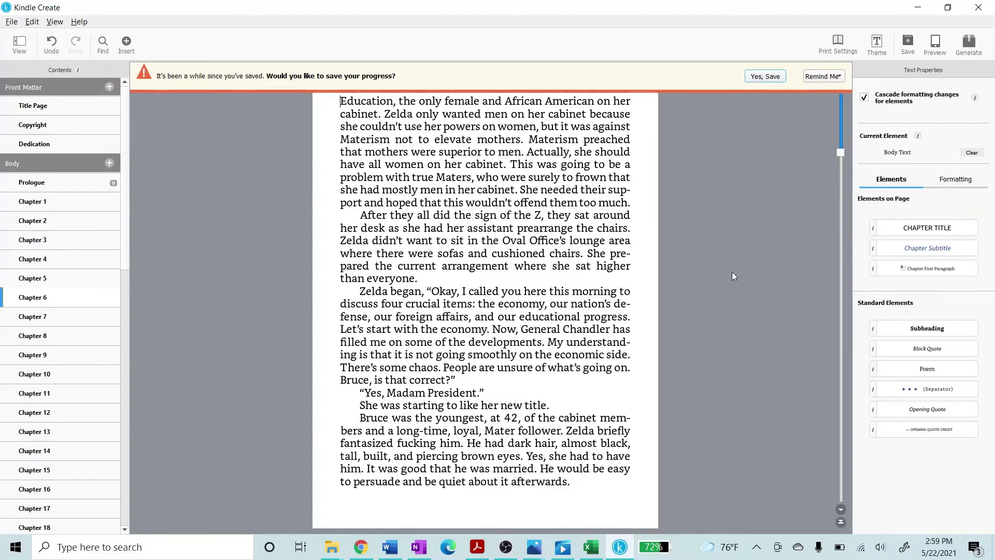
- Save the project as "Mother of all the Gods - For Kindle Create_KC" in the Kindle Create Video folder
click(766, 77)
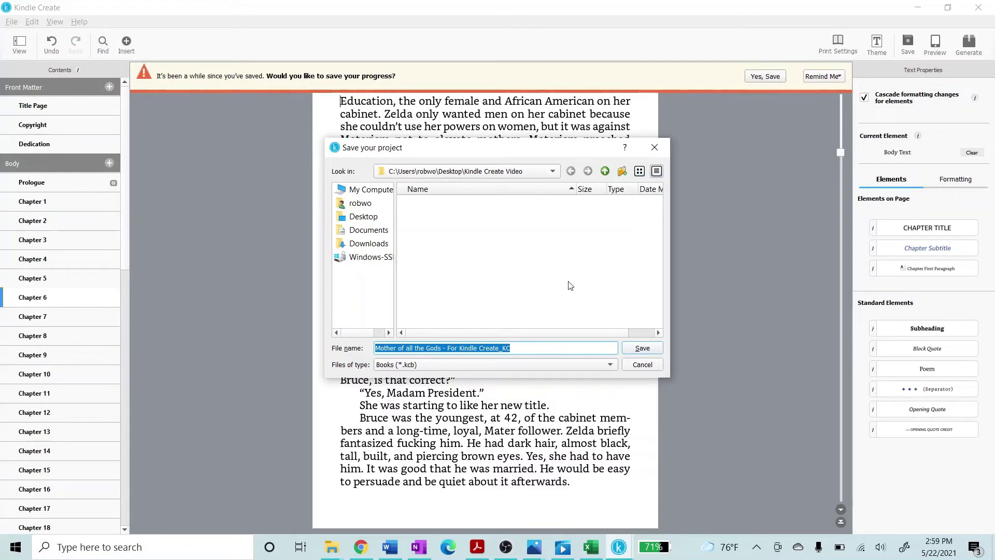
click(643, 348)
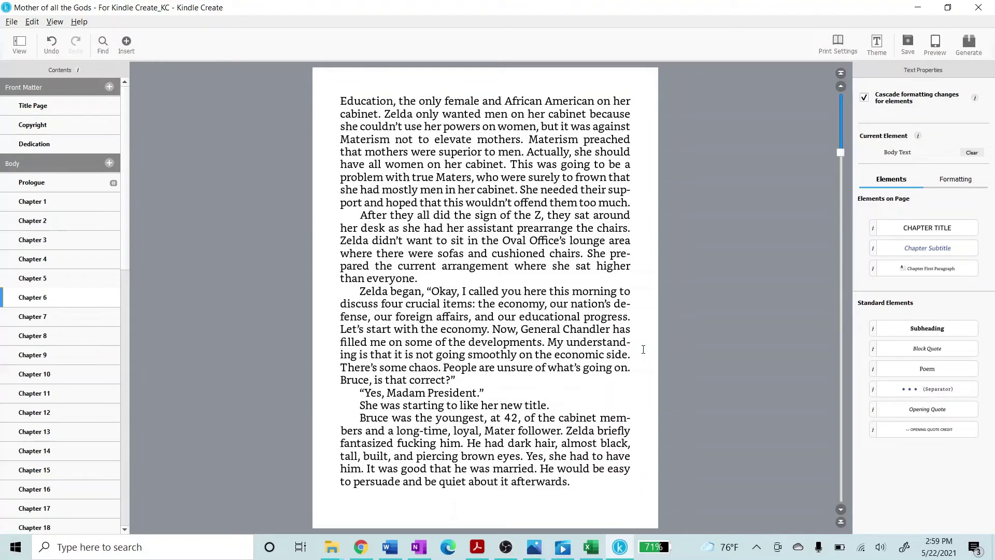
- Format the opening paragraph of Chapter 7 as Chapter First Paragraph
scroll(535, 353, down, 1)
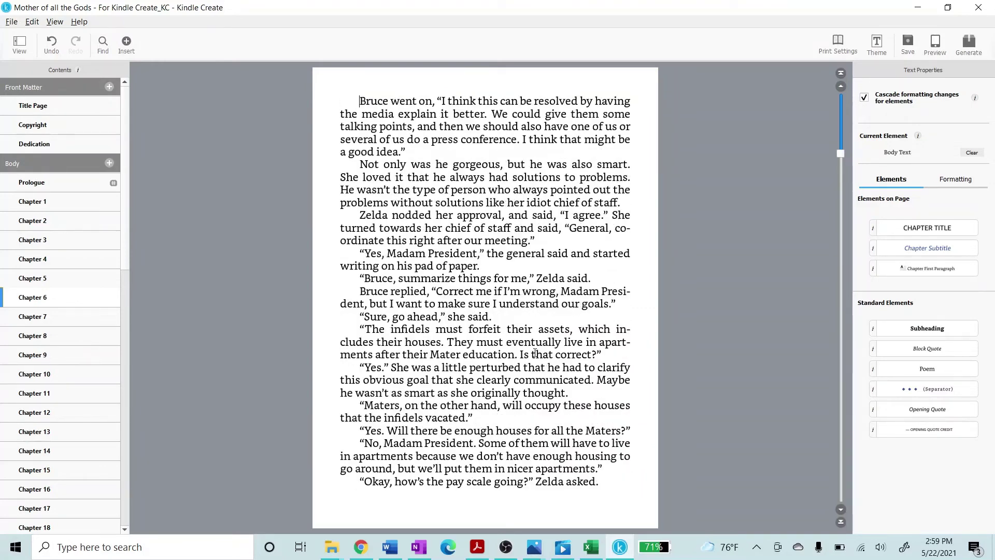
scroll(535, 354, down, 1)
scroll(534, 354, down, 4)
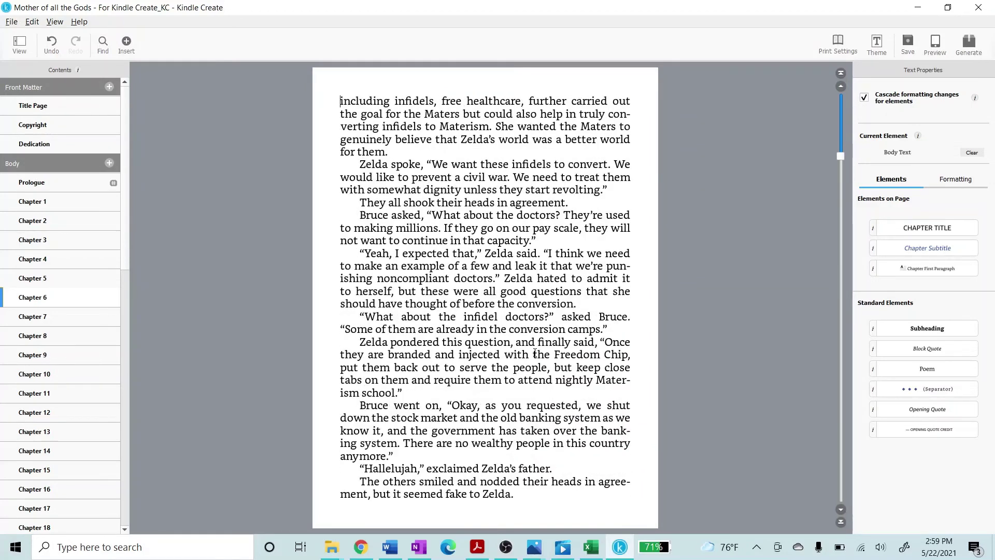
scroll(535, 353, down, 4)
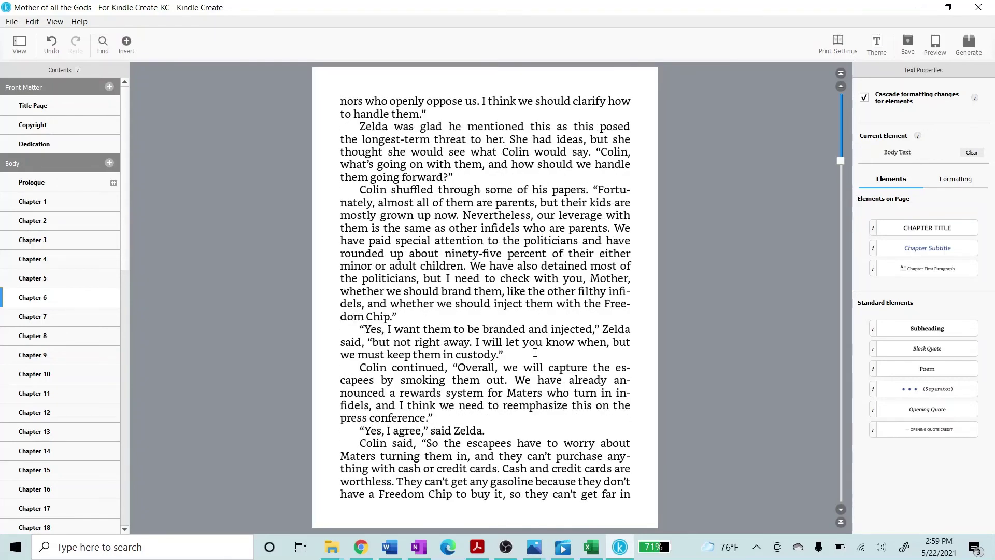
scroll(535, 354, down, 1)
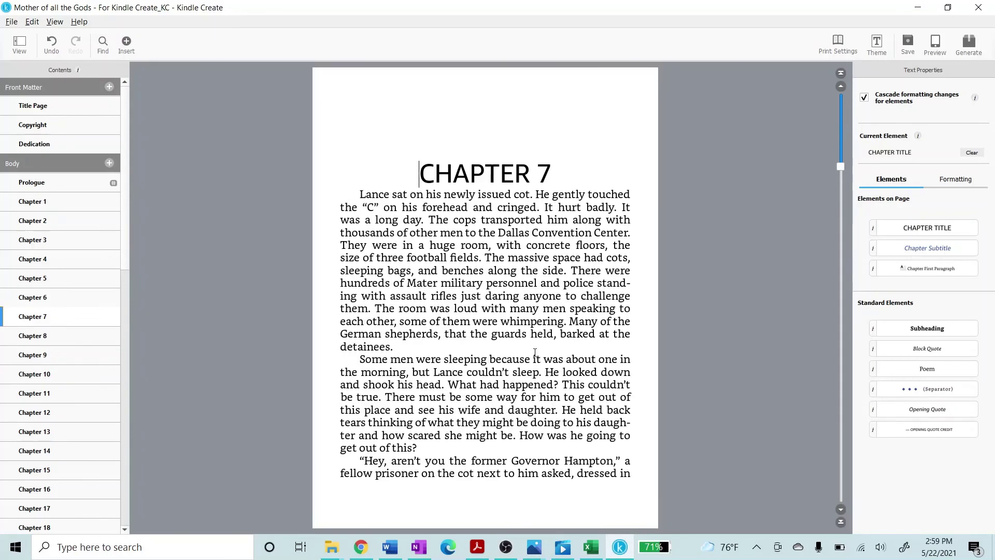
scroll(535, 353, up, 1)
scroll(535, 354, down, 1)
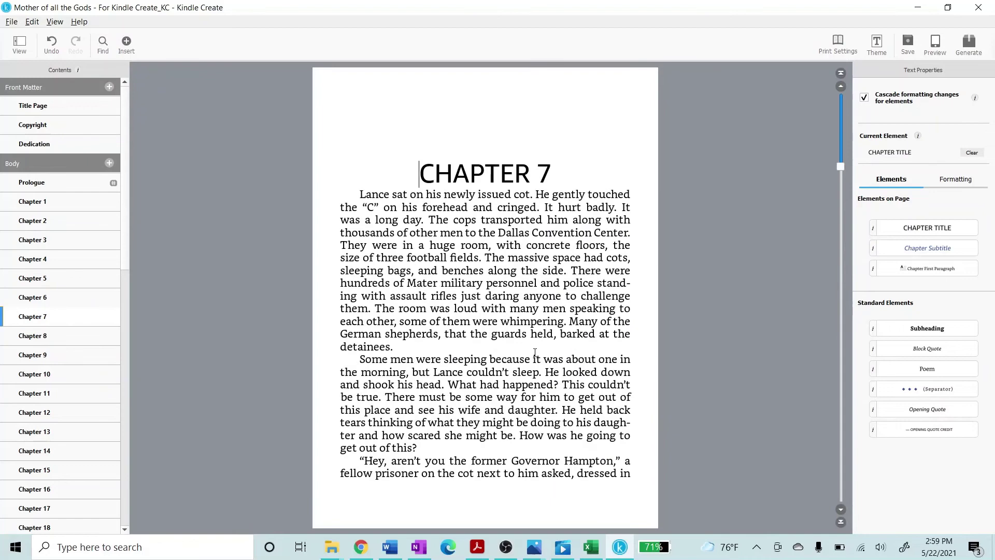
click(444, 258)
click(928, 269)
- Replace the "~~~~" scene break after "a press conference from our beloved Mother" in Chapter 7 with the Separator element
scroll(470, 321, down, 1)
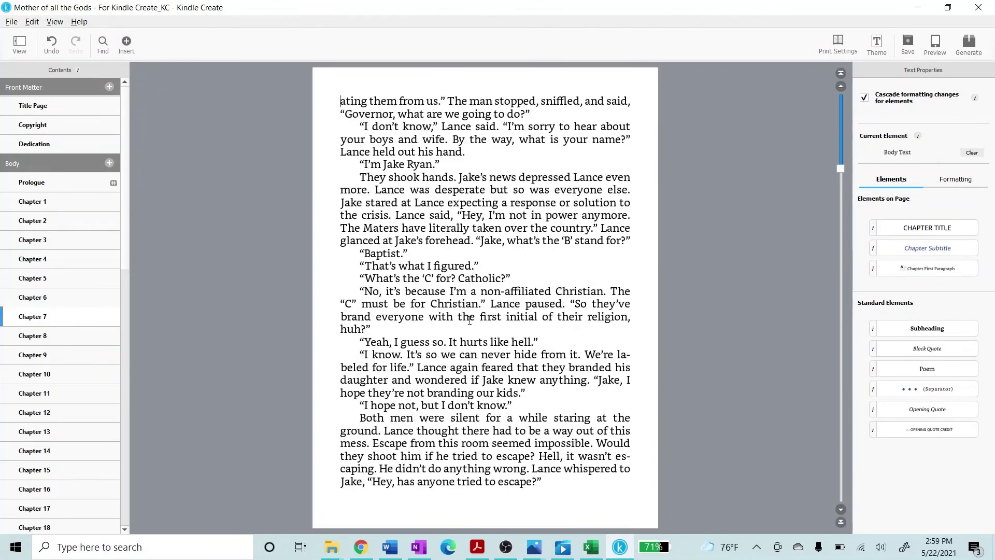
scroll(469, 321, down, 2)
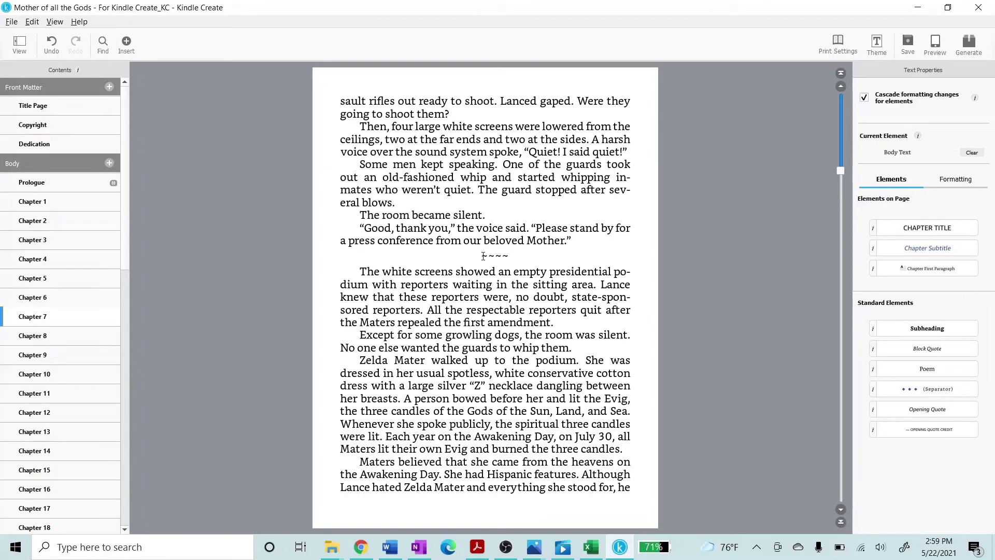
drag(484, 256, 509, 257)
click(925, 390)
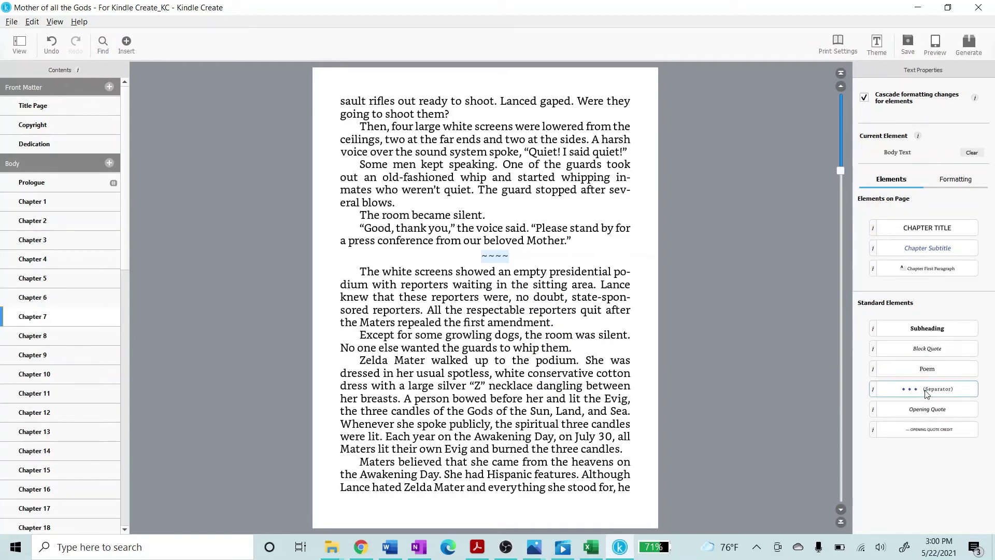
- Find the next "~~~~" scene break in the manuscript and replace it with the Separator element
click(103, 44)
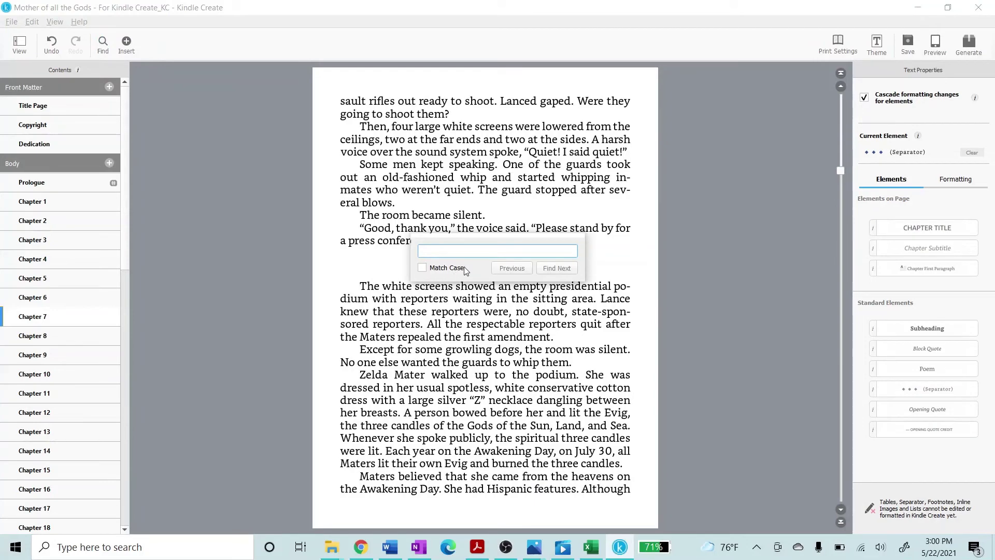
text(~~~~)
click(556, 268)
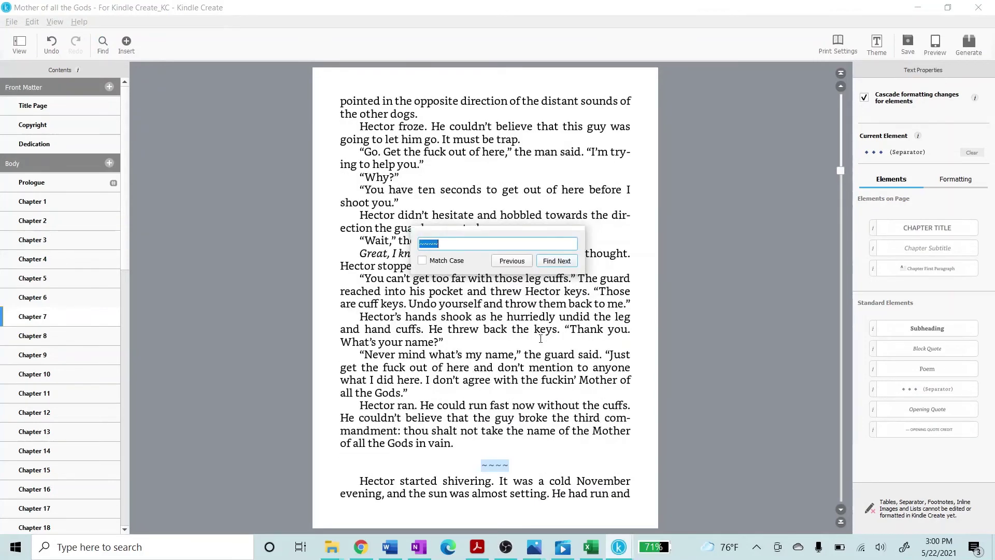
key(Escape)
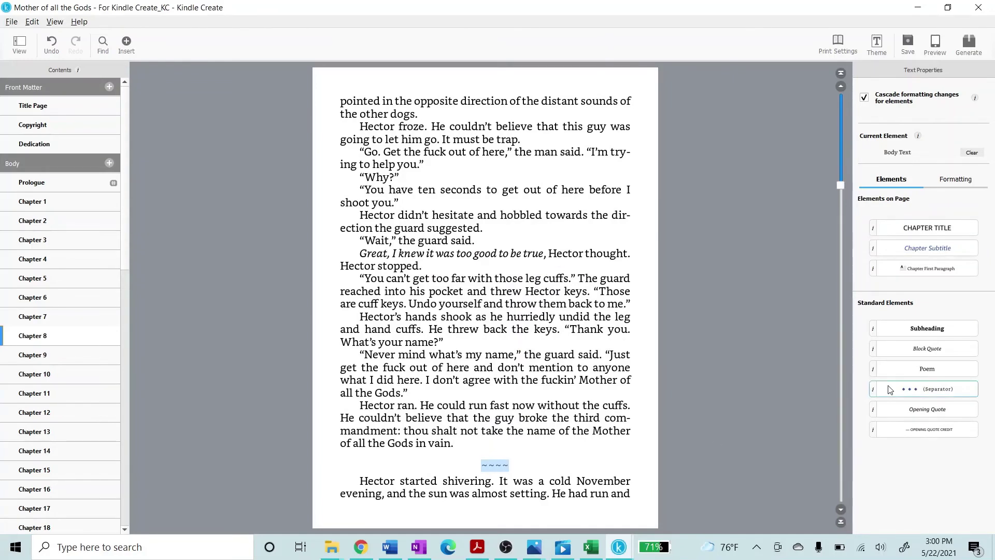
click(904, 390)
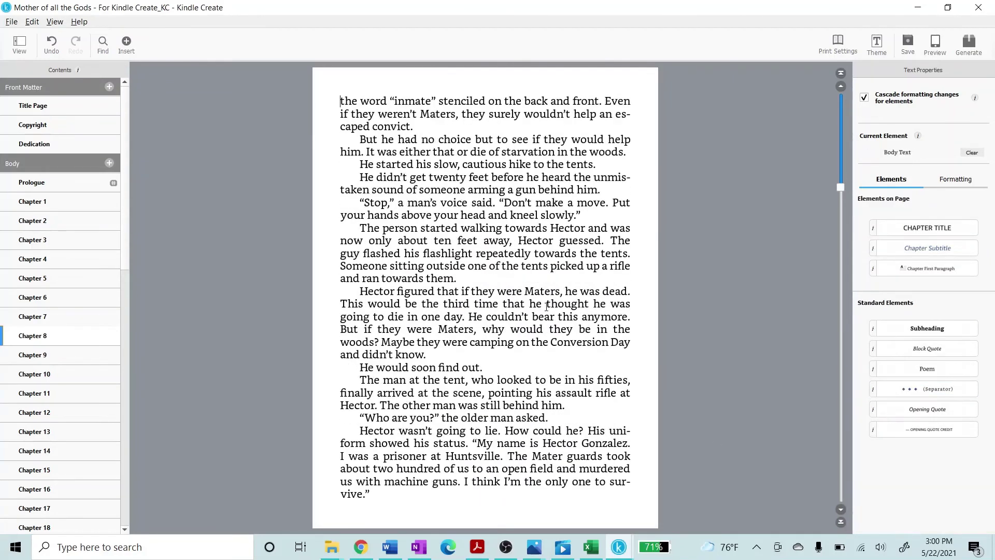
- Review the header and page number layouts in the Print Settings and accept the preselected layout
scroll(575, 343, down, 2)
click(839, 42)
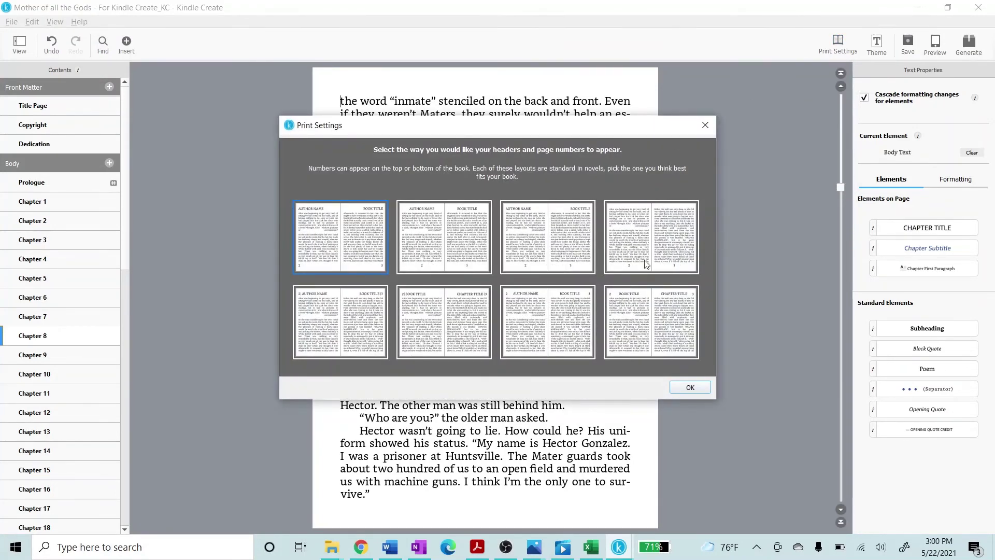
click(705, 388)
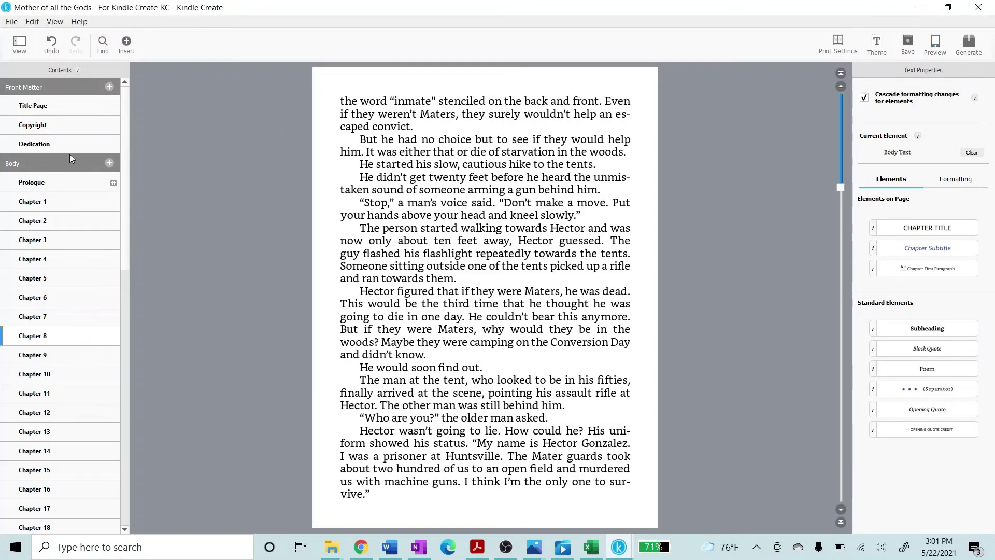
- Preview the book from its title page with the device type set to Kindle E-reader
click(30, 105)
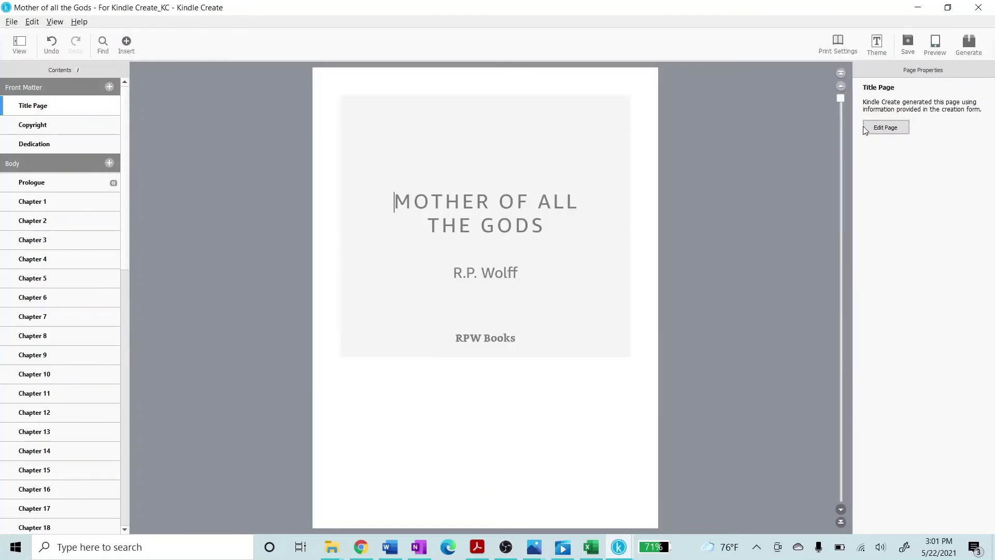
click(936, 44)
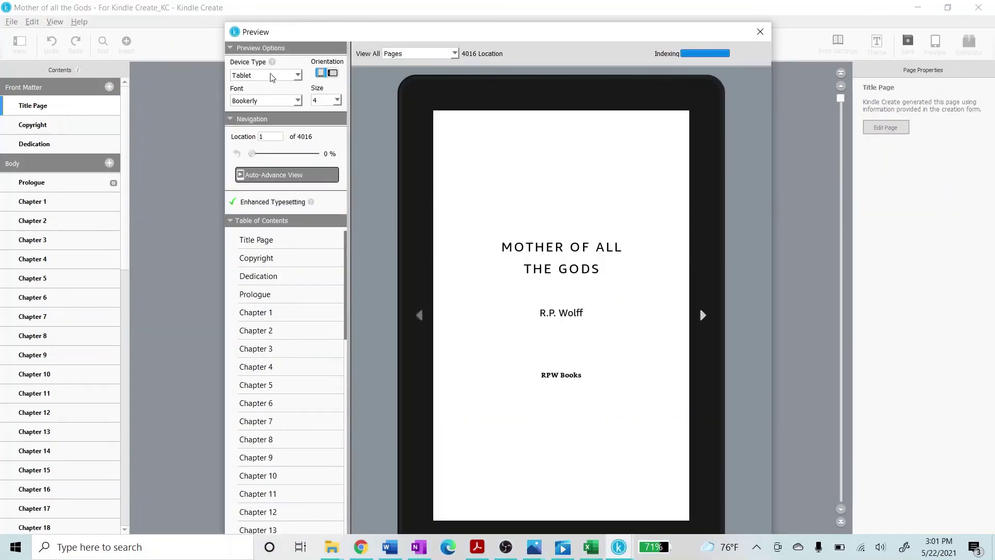
click(298, 76)
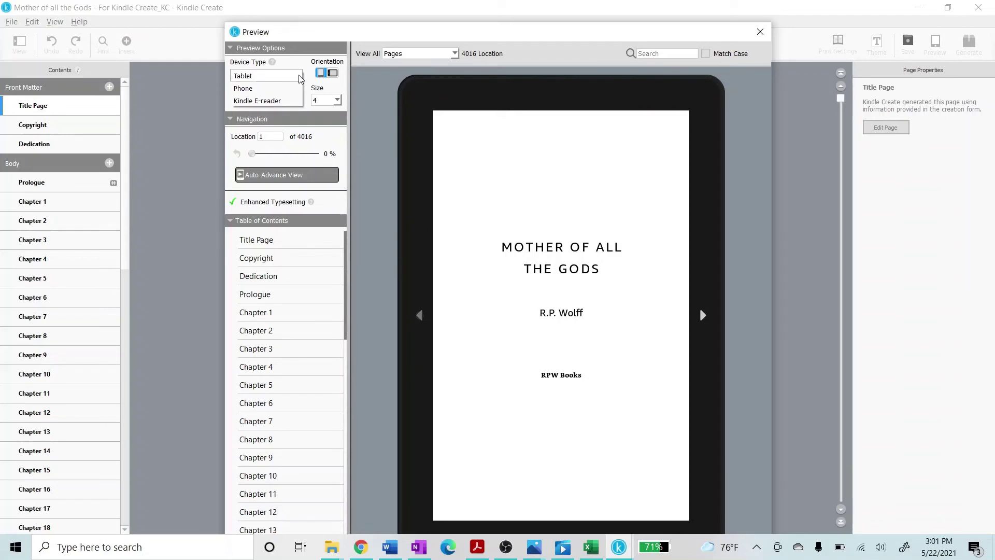
click(279, 101)
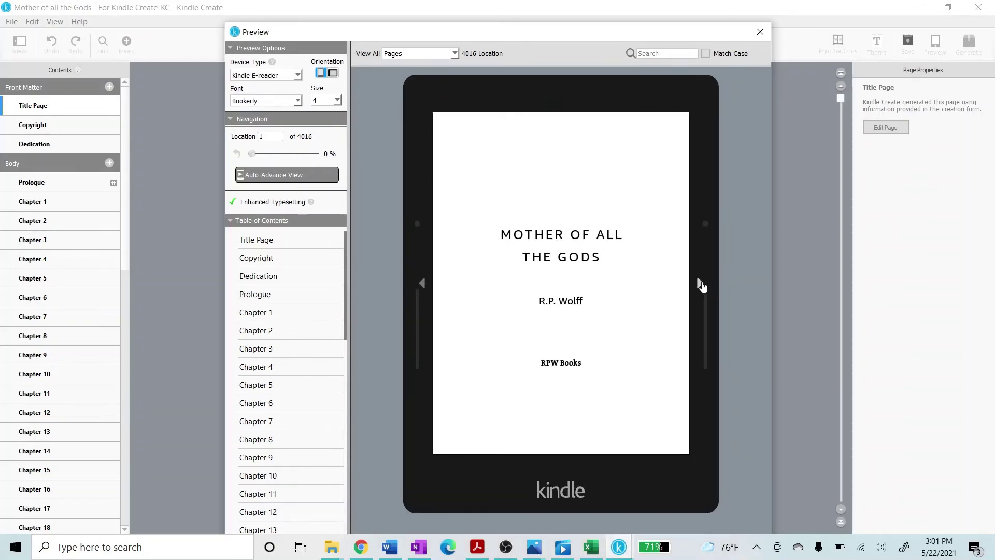
- Page through the previewed front matter and Prologue up to the opening of Chapter 1 to check their formatting
click(700, 284)
click(700, 284)
click(701, 284)
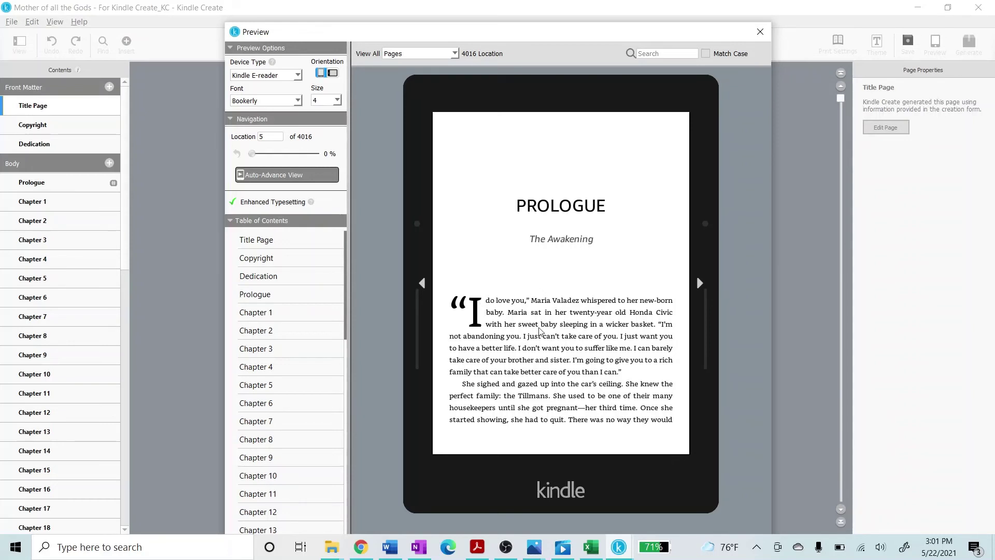
click(699, 283)
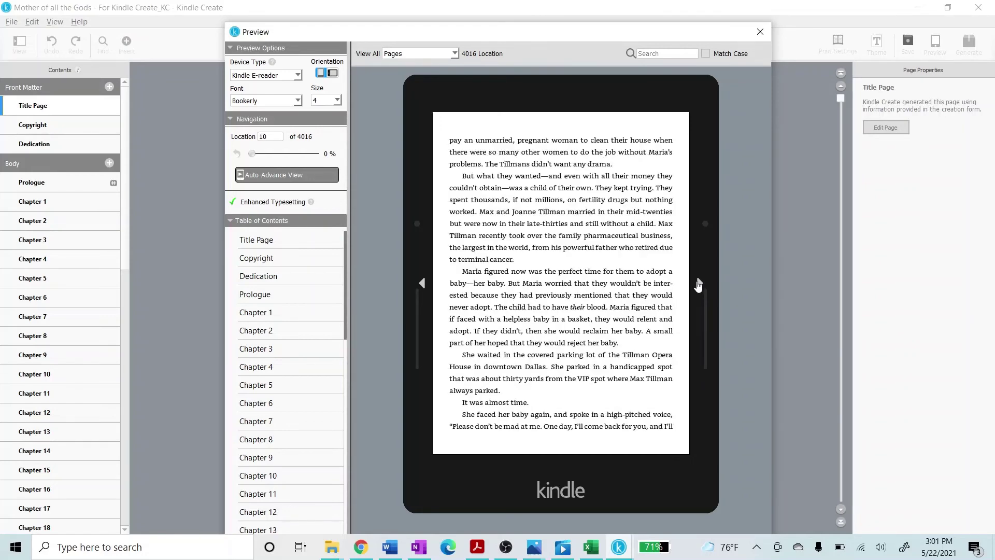
click(699, 283)
click(700, 283)
click(700, 283)
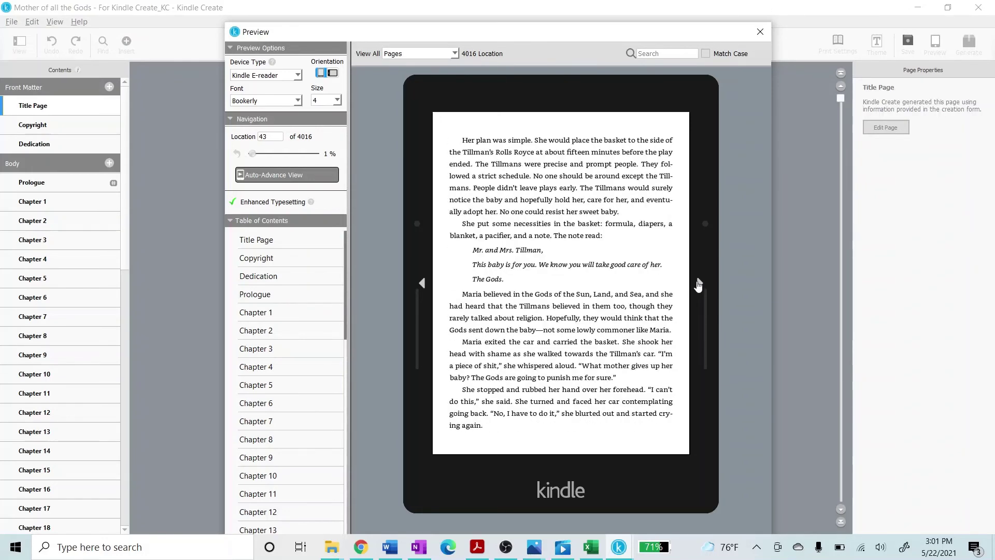
click(700, 283)
click(699, 283)
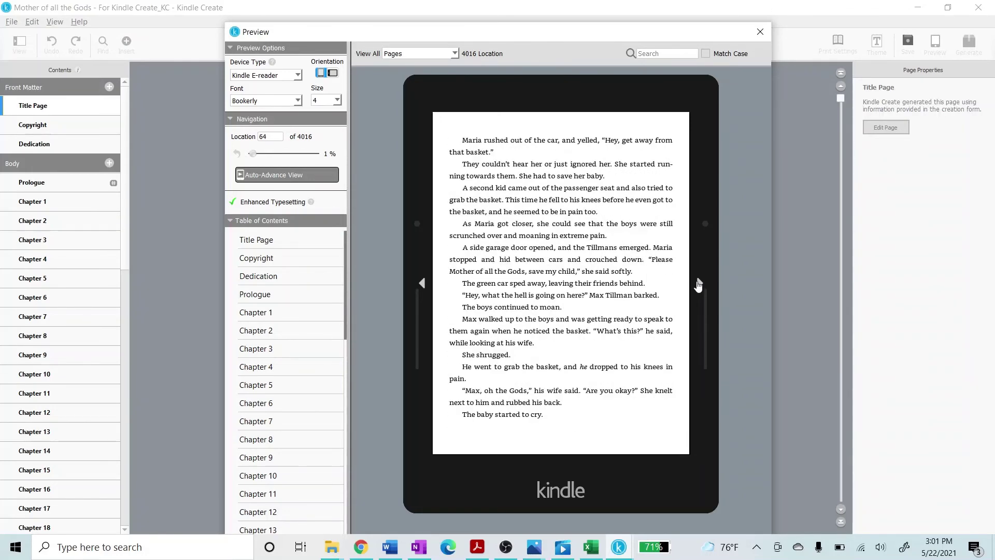
click(699, 283)
click(700, 283)
click(700, 283)
click(700, 283)
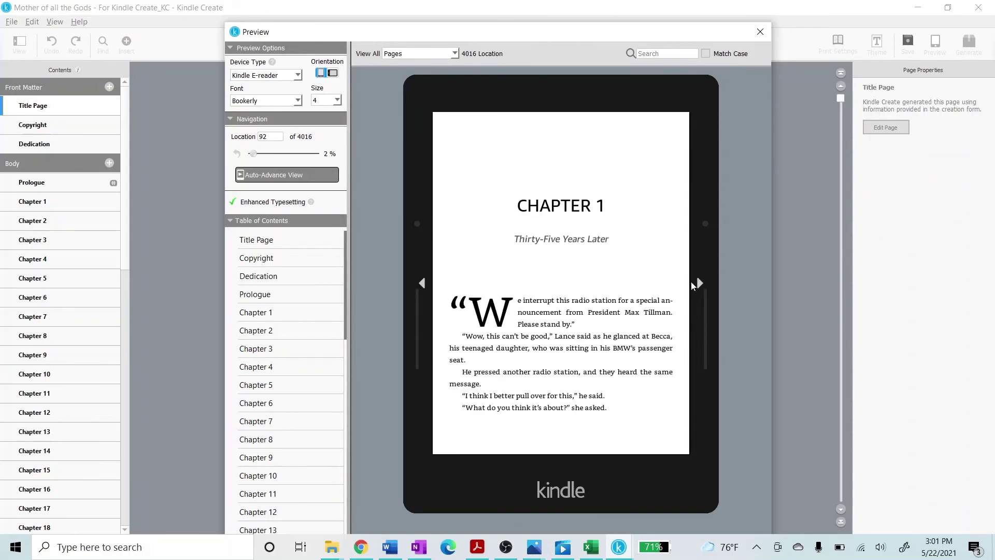
- Page through the previewed Chapter 1 to check the separator after "He was about to find out." and close the preview
click(699, 284)
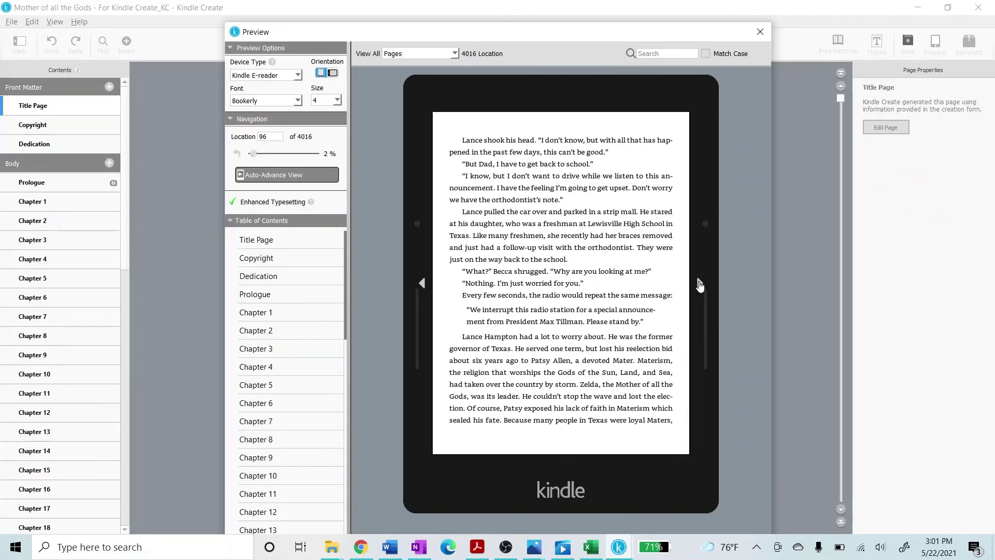
click(699, 284)
click(699, 284)
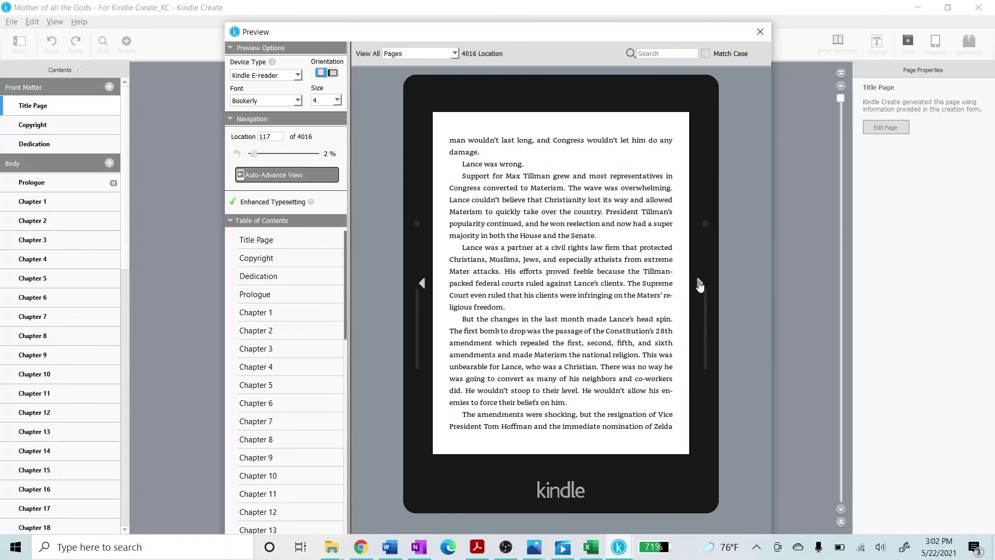
click(699, 284)
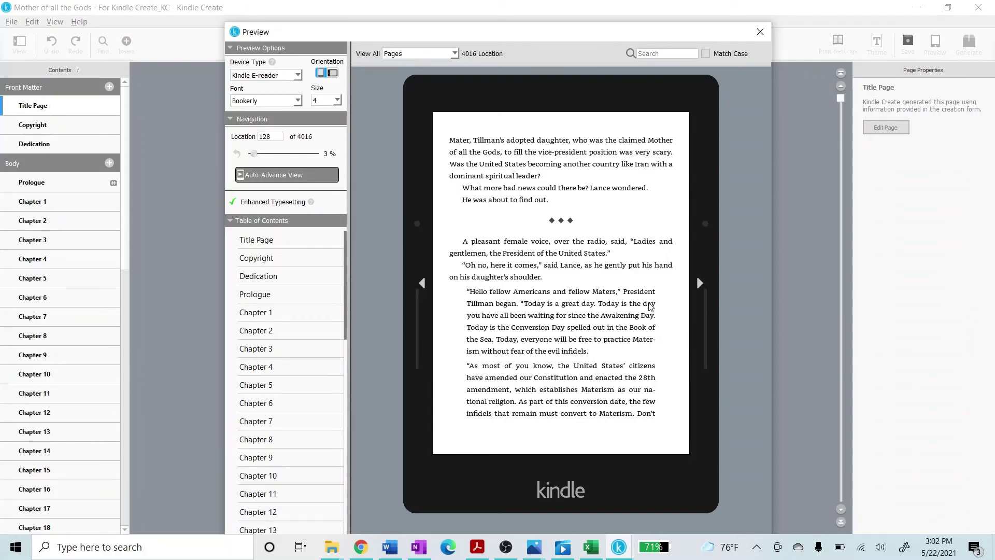
click(760, 32)
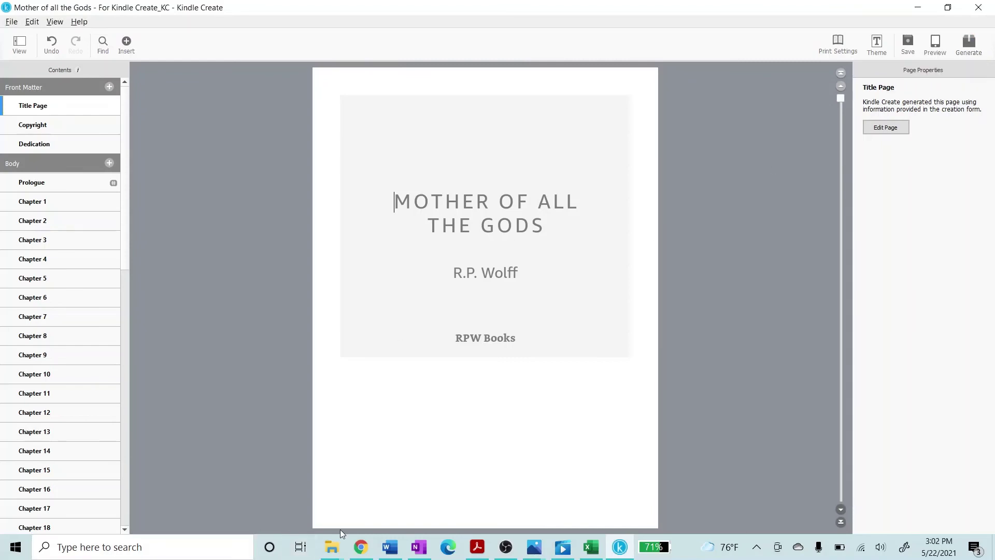
- Save the current project
scroll(757, 126, down, 2)
scroll(755, 222, up, 2)
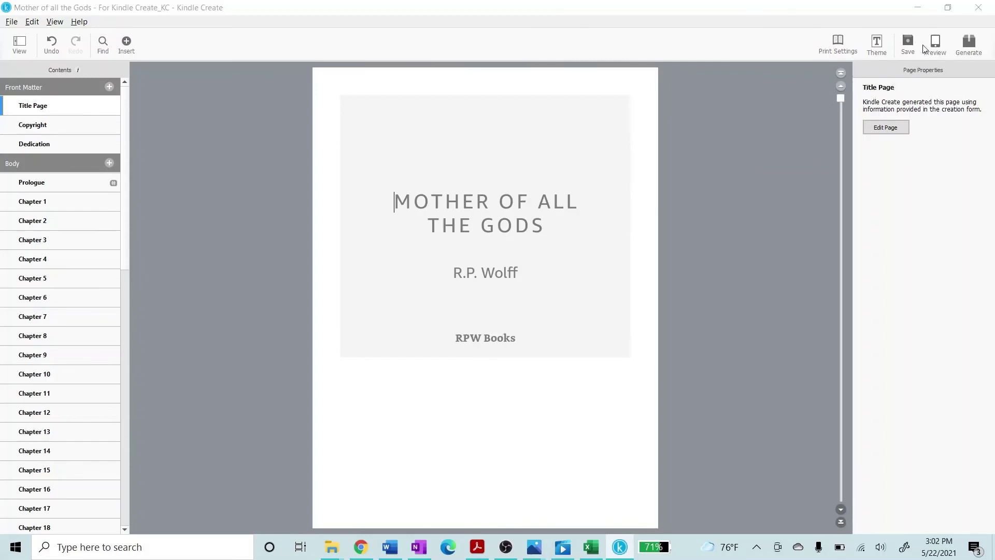
click(908, 44)
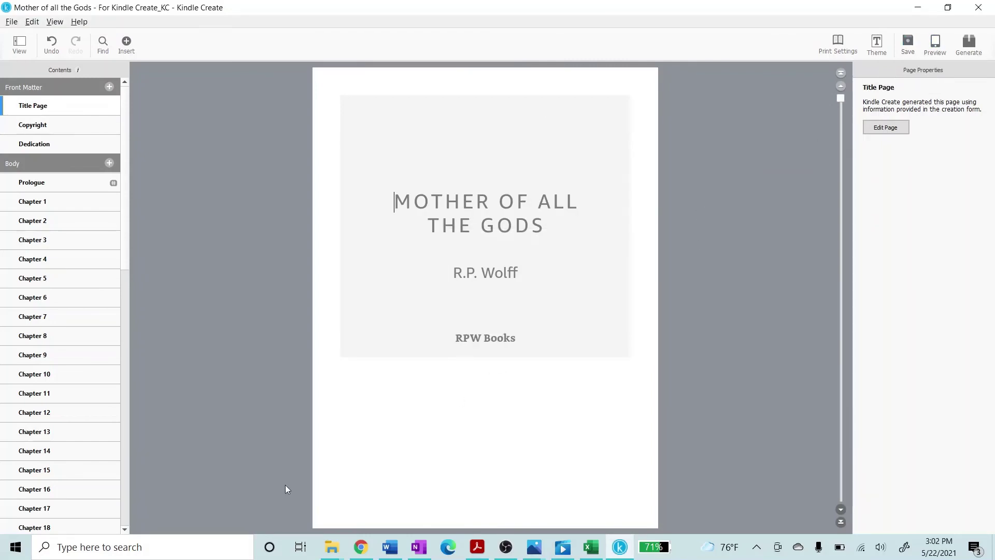
- Inspect the saved project folder inside Kindle Create Video in File Explorer, and return to Kindle Create
click(333, 548)
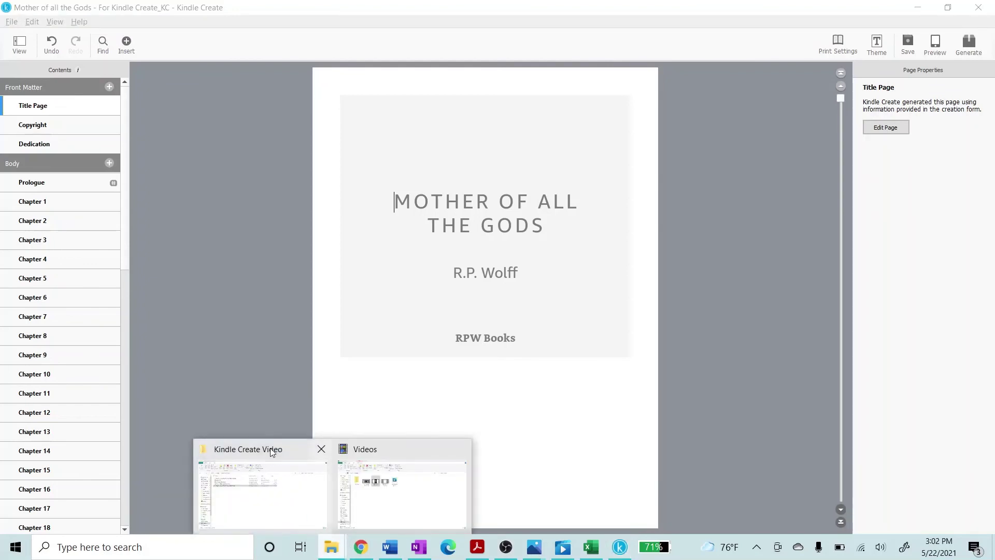
click(271, 451)
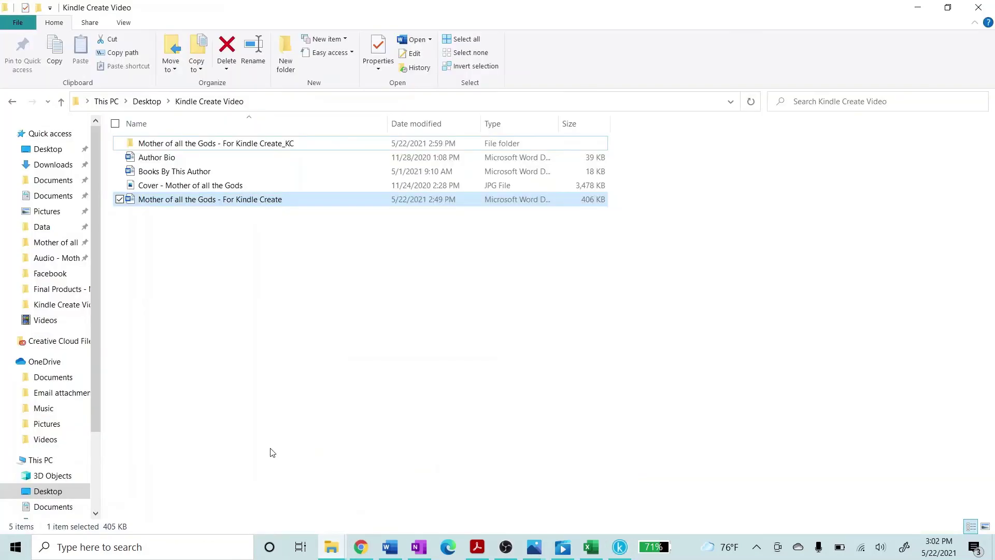
double_click(218, 146)
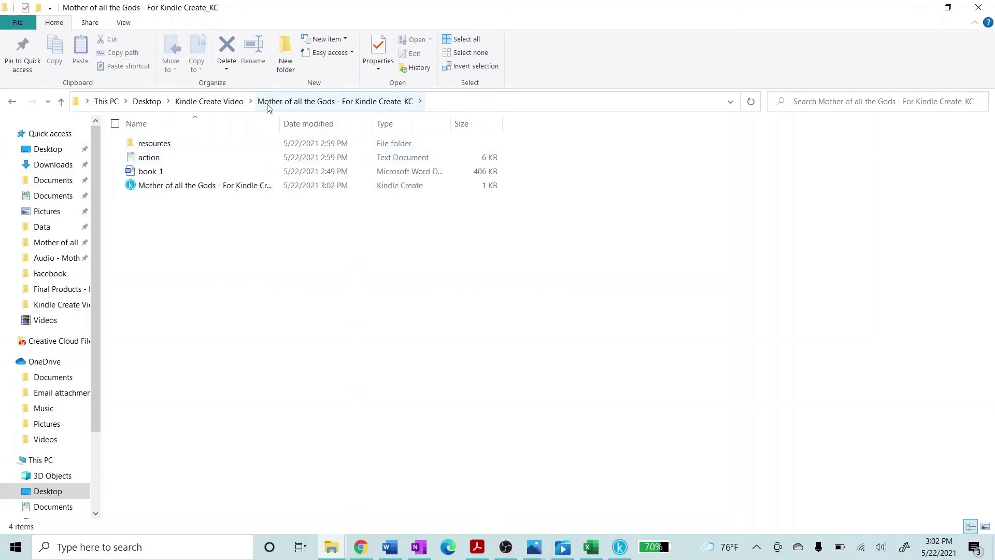
click(220, 103)
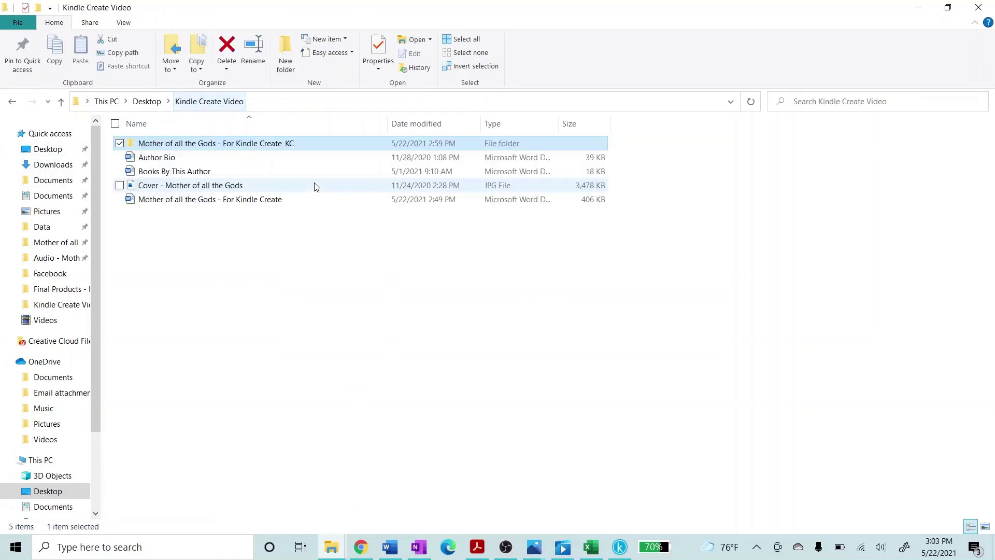
click(923, 10)
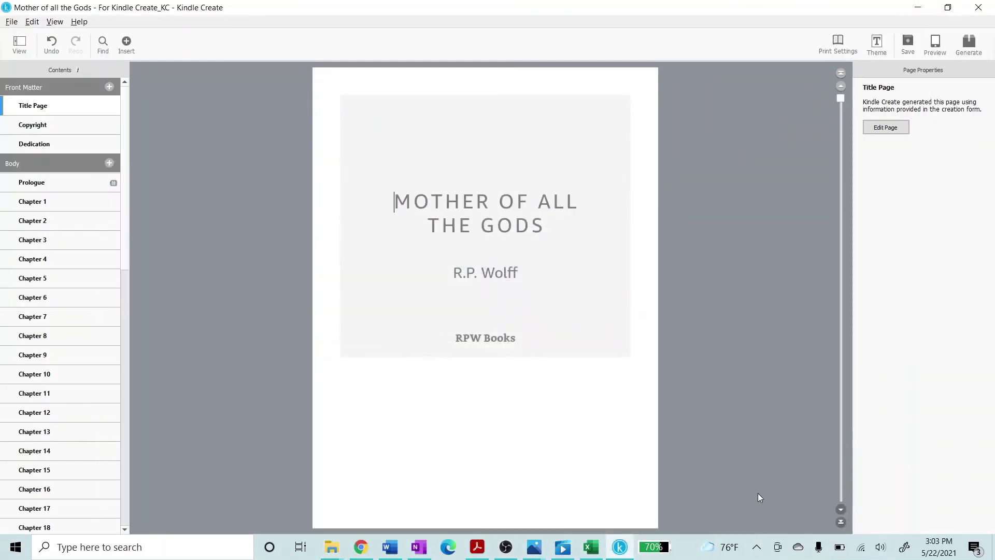
- Generate the publication package as Mother of all the Gods - For Kindle Create.kpf in the Kindle Create Video folder
click(974, 42)
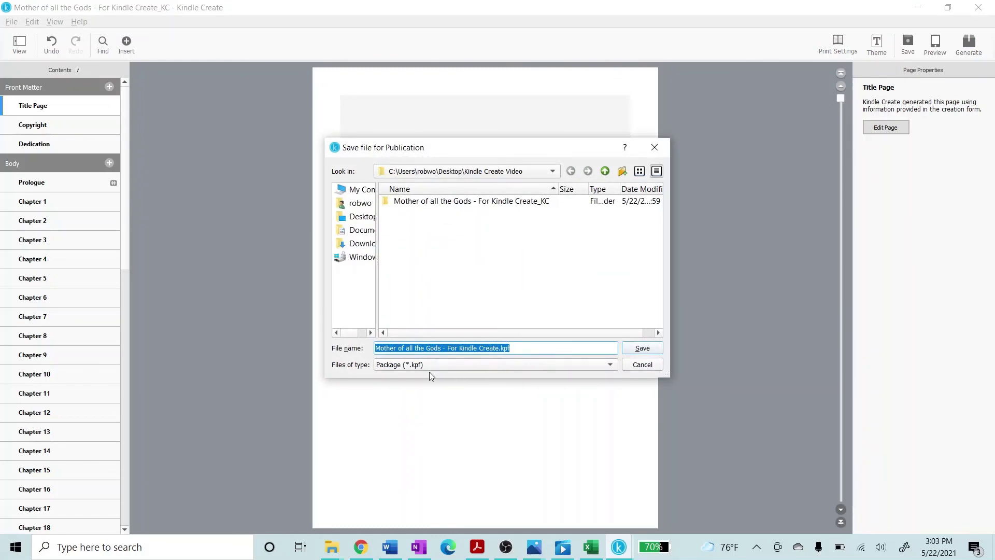
click(641, 349)
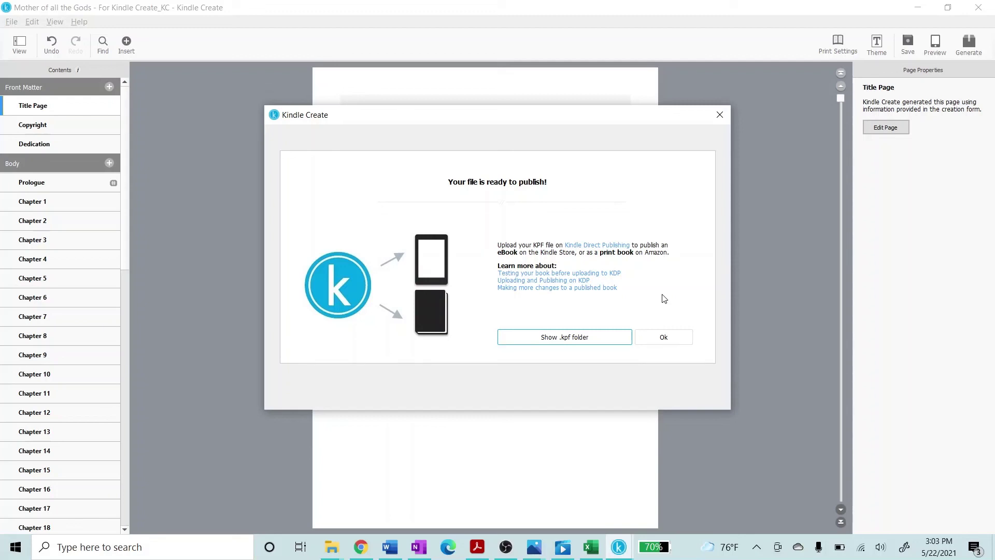
click(676, 337)
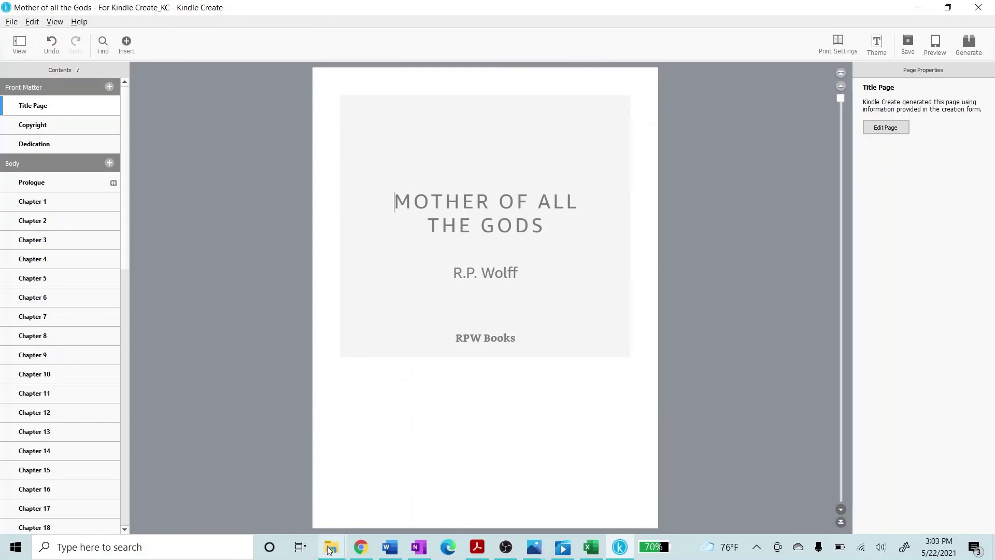
- Switch to the Kindle Create Video folder in File Explorer and check the generated package's file type in its properties
mouse_move(330, 547)
click(254, 456)
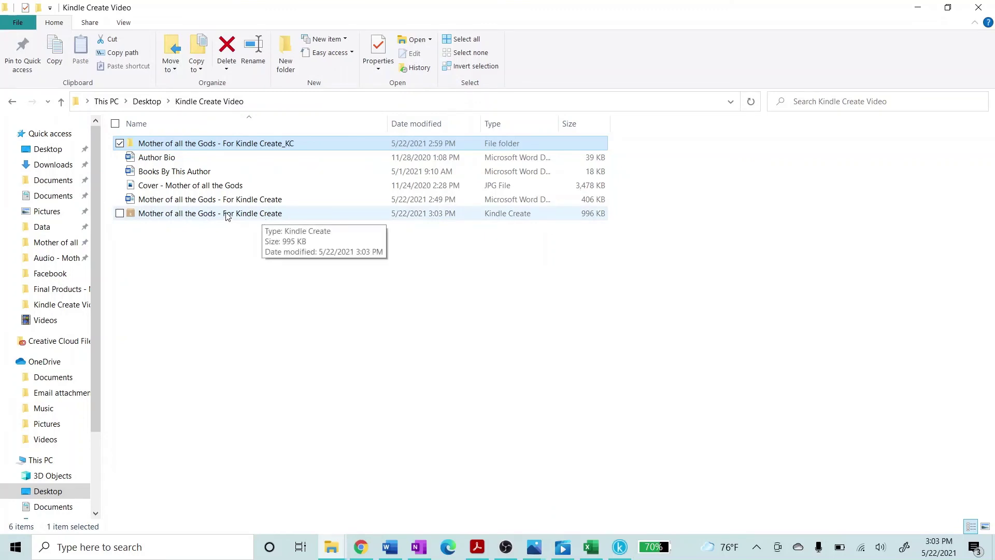
right_click(262, 214)
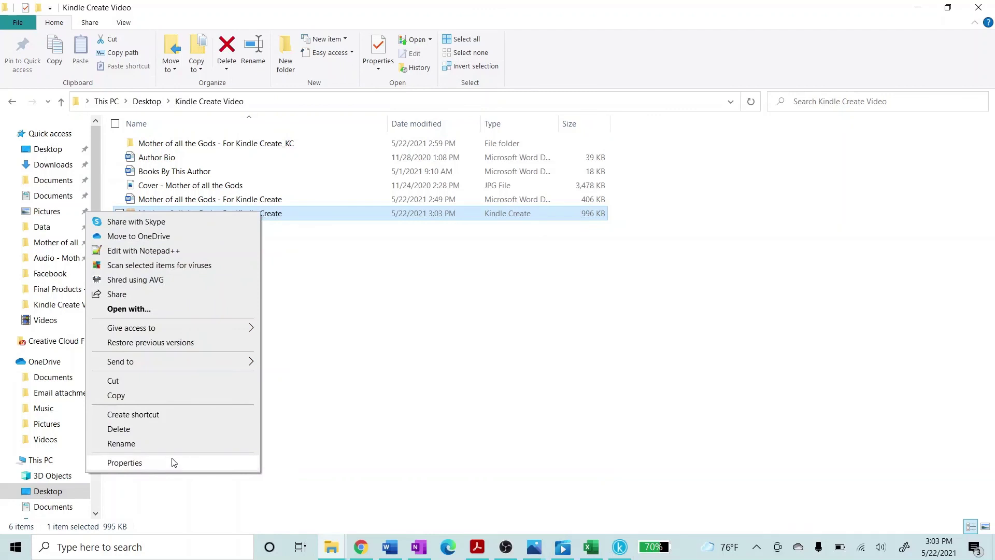
click(174, 462)
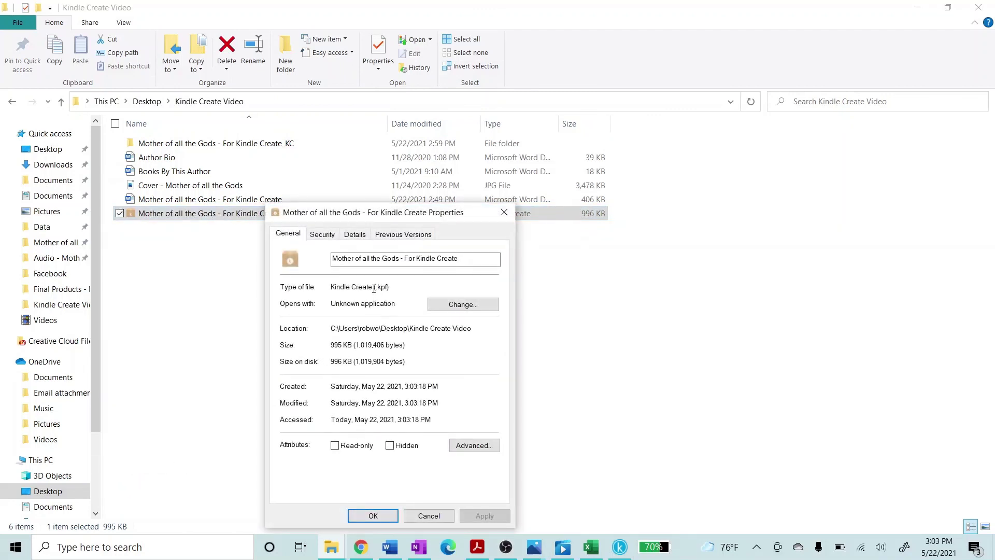
drag(372, 288, 397, 288)
click(384, 521)
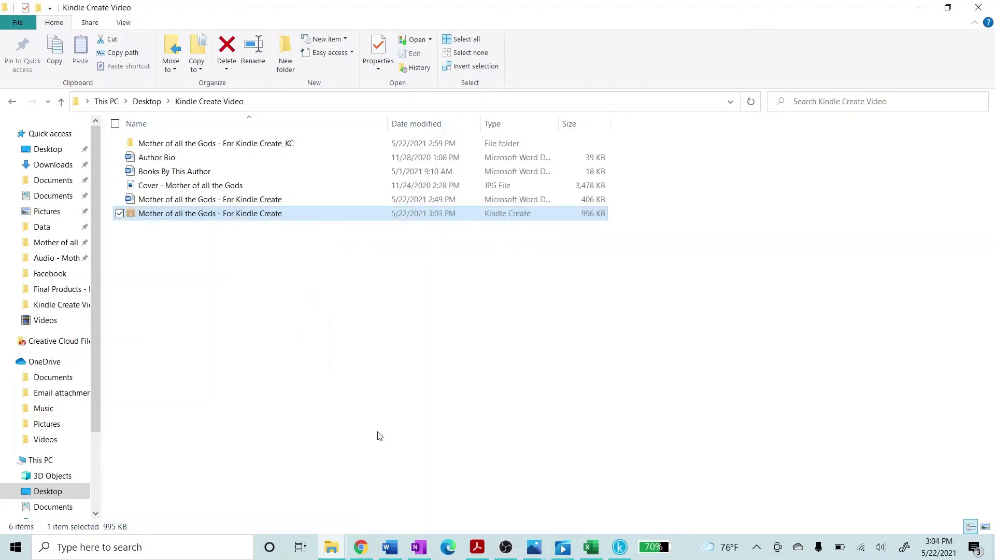